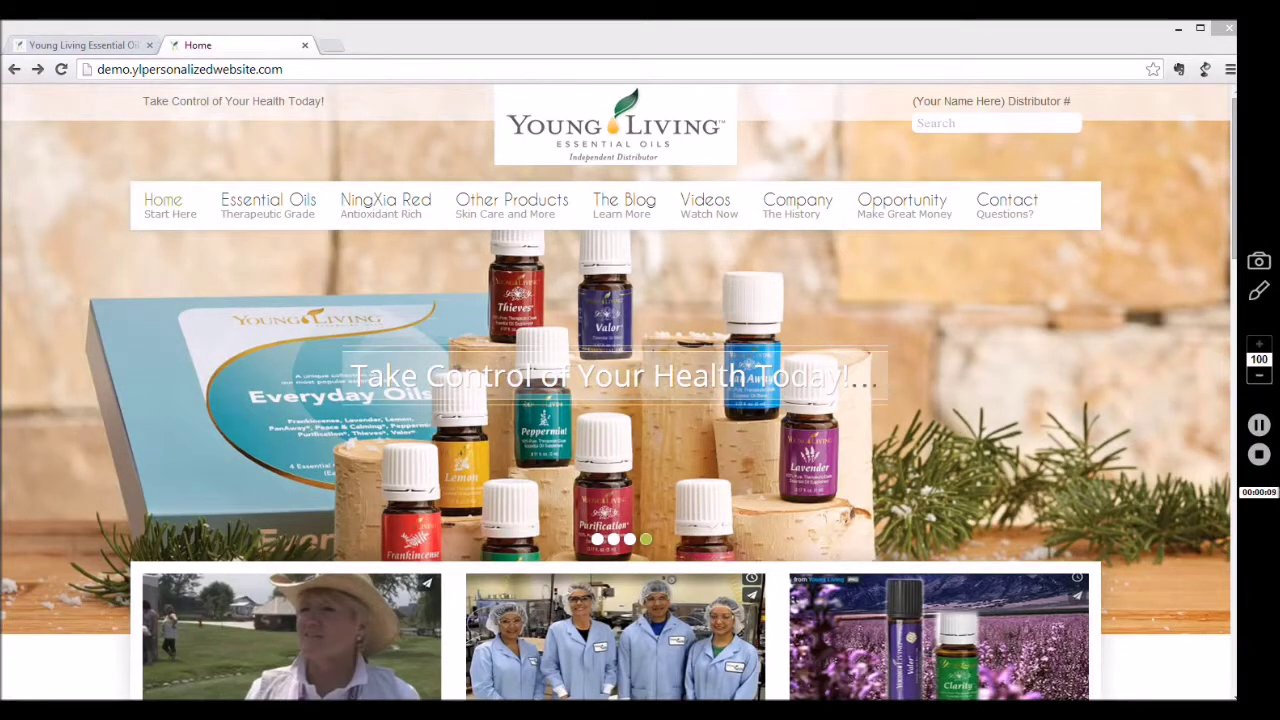
# - Look over the live website's navigation menu and the administrator control panel
pyautogui.moveTo(646, 200)
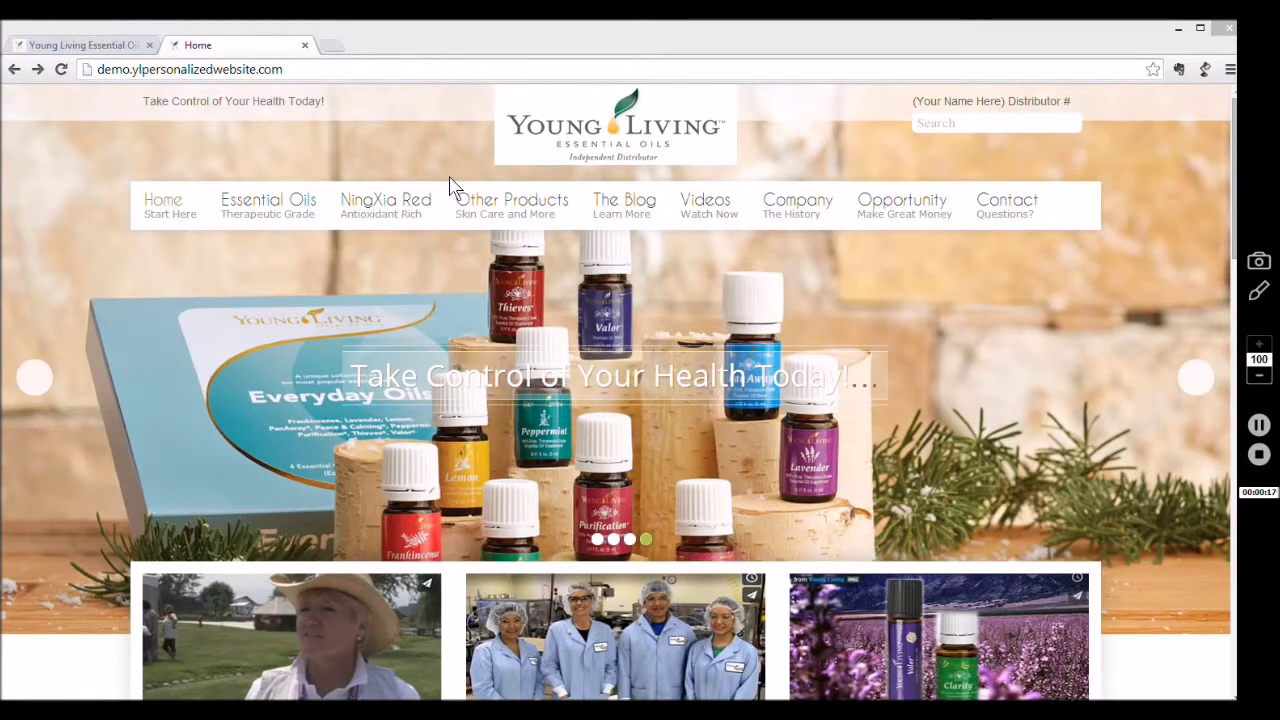
pyautogui.moveTo(381, 193)
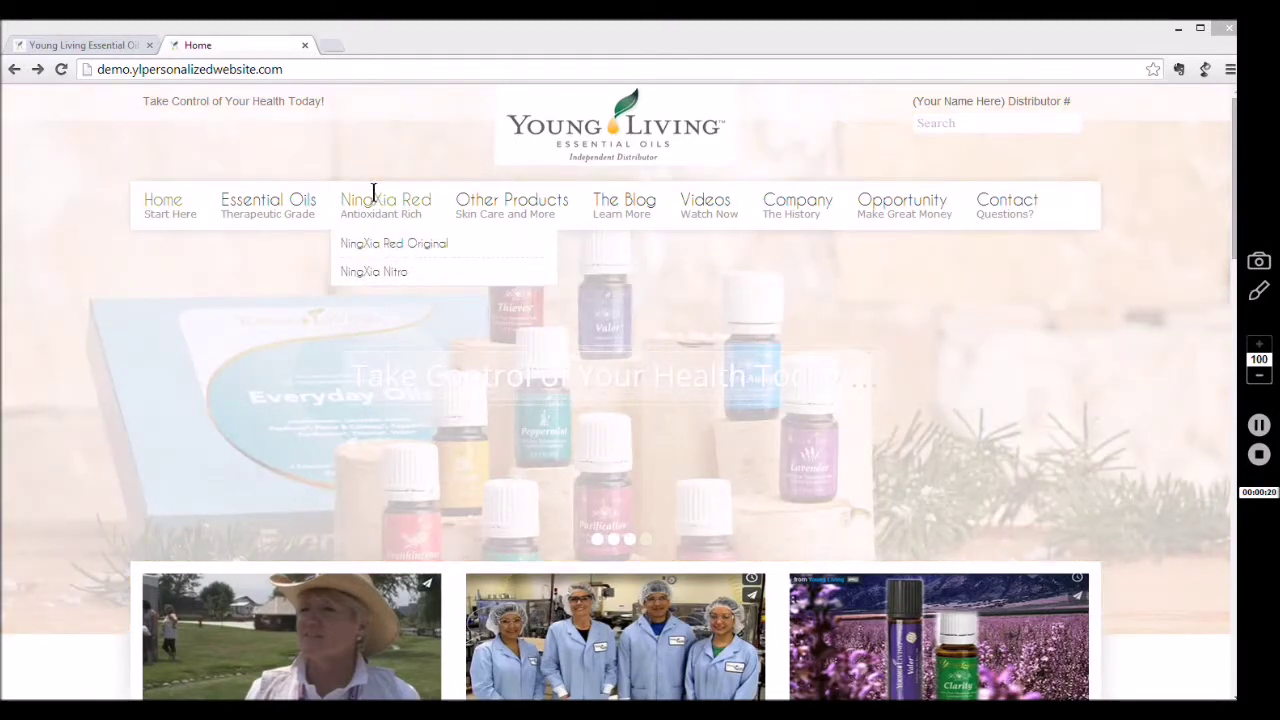
pyautogui.moveTo(276, 193)
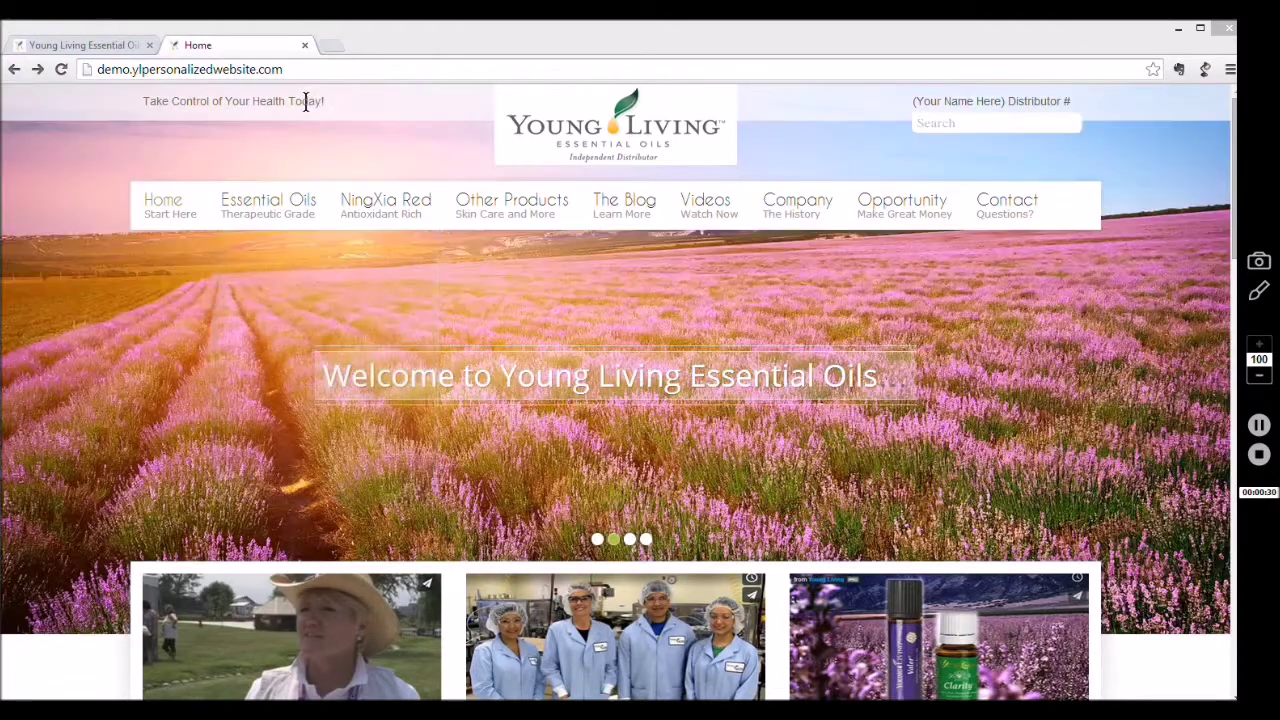
pyautogui.click(110, 50)
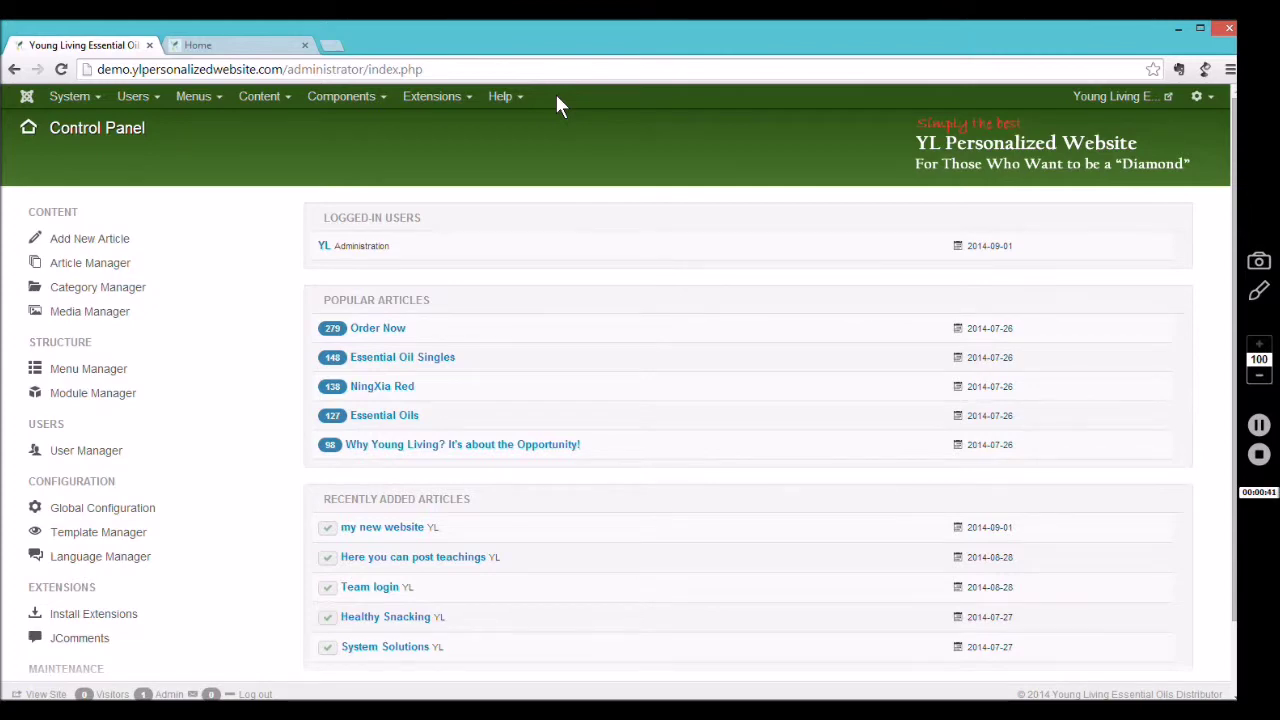
pyautogui.click(258, 45)
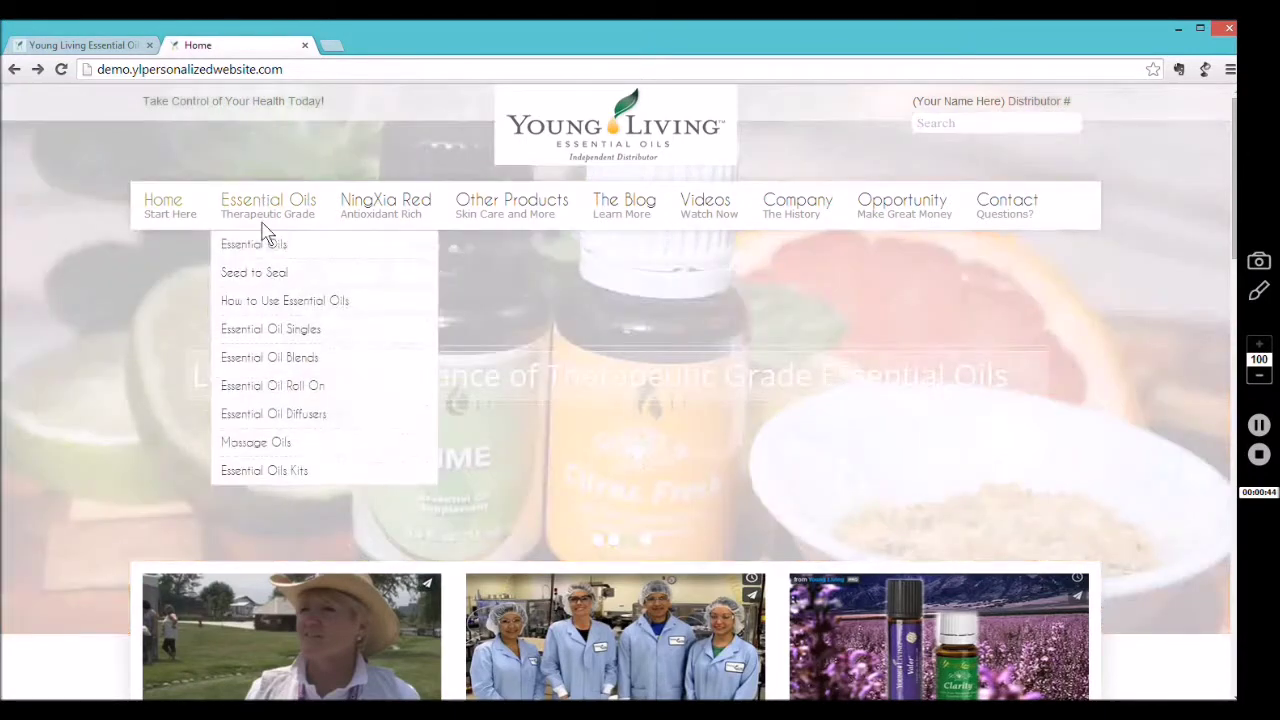
# - View the live website's Seed to Seal page and The Blog, ending back on the Seed to Seal page
pyautogui.click(265, 278)
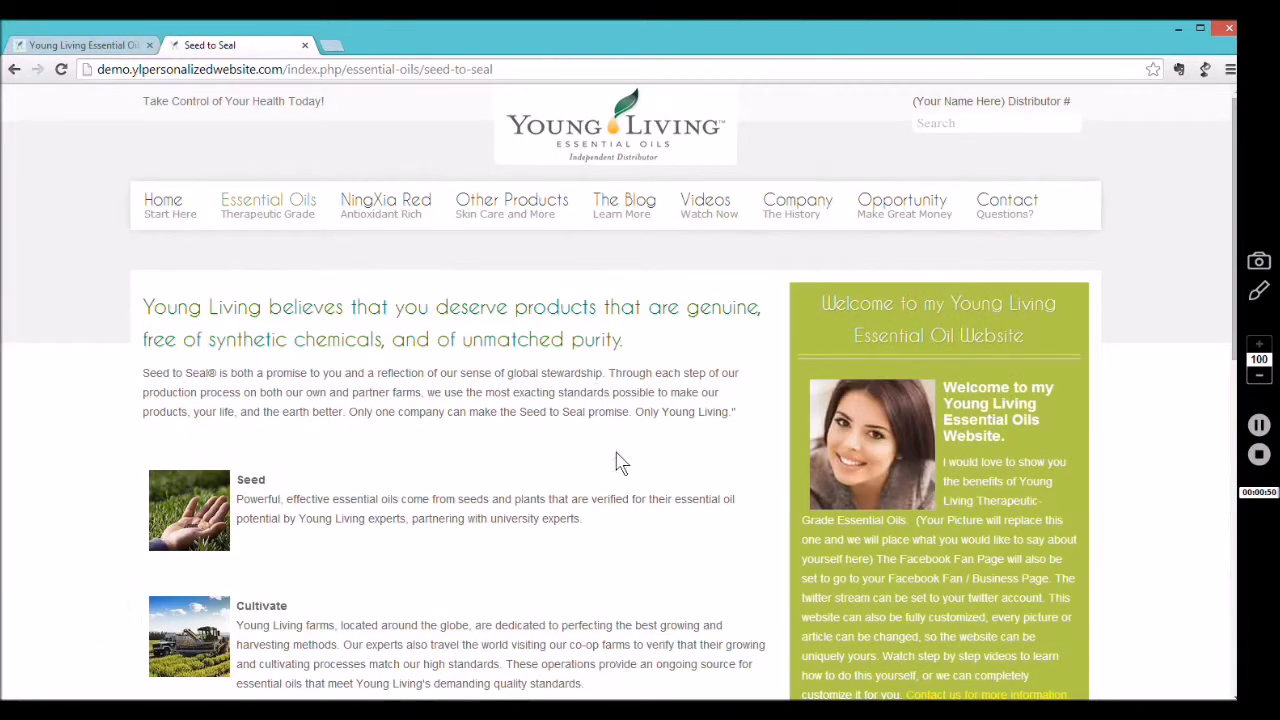
pyautogui.click(622, 248)
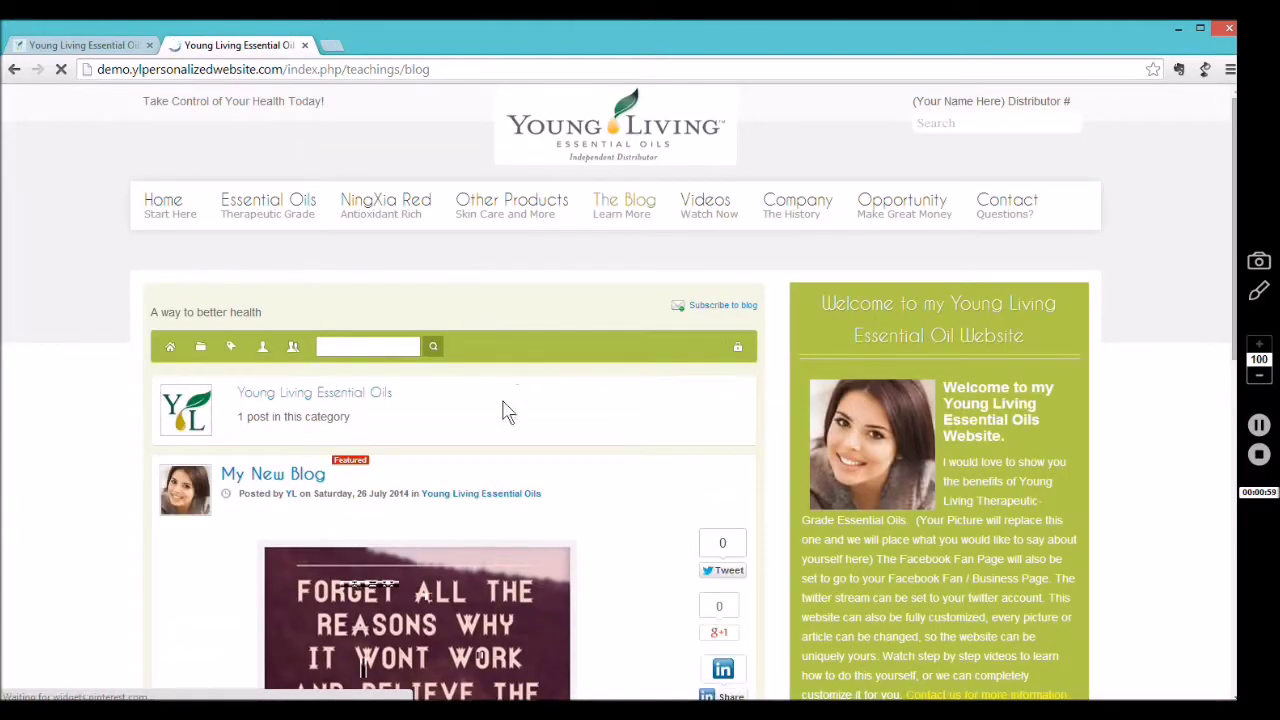
pyautogui.moveTo(268, 202)
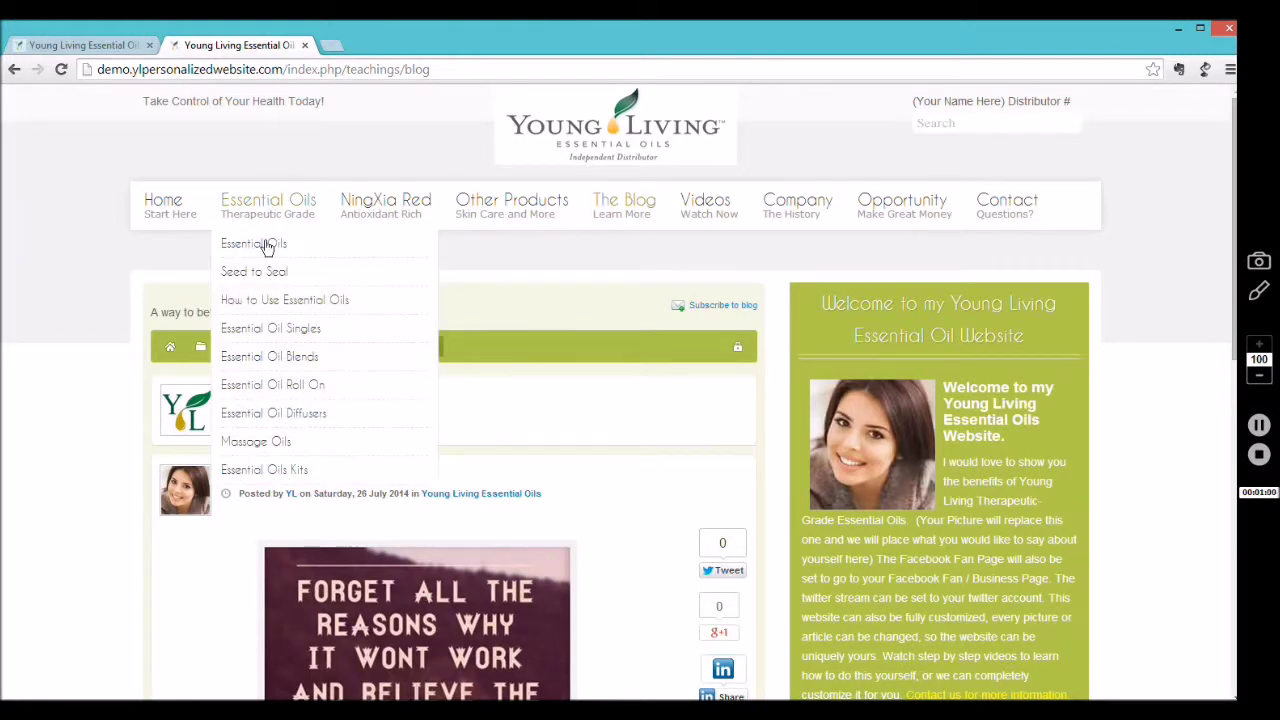
pyautogui.click(266, 275)
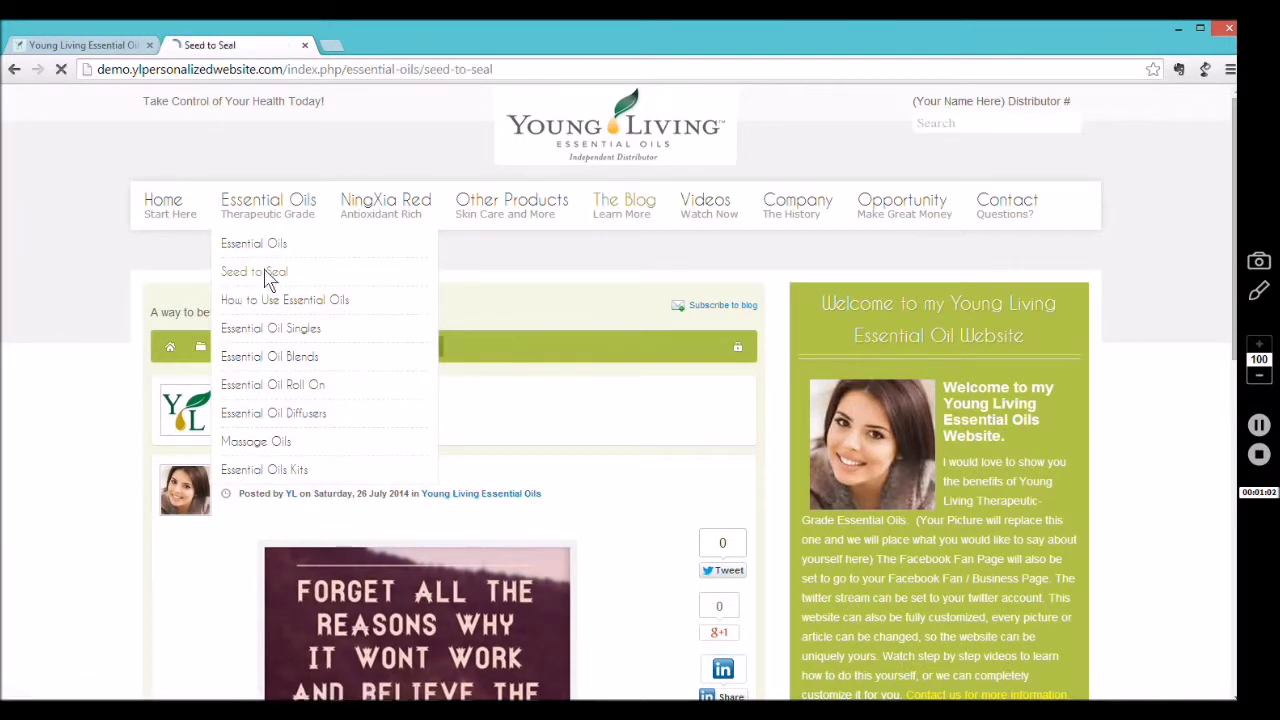
# - Open the Article Manager in the site administration and set the list to show all articles
pyautogui.click(127, 48)
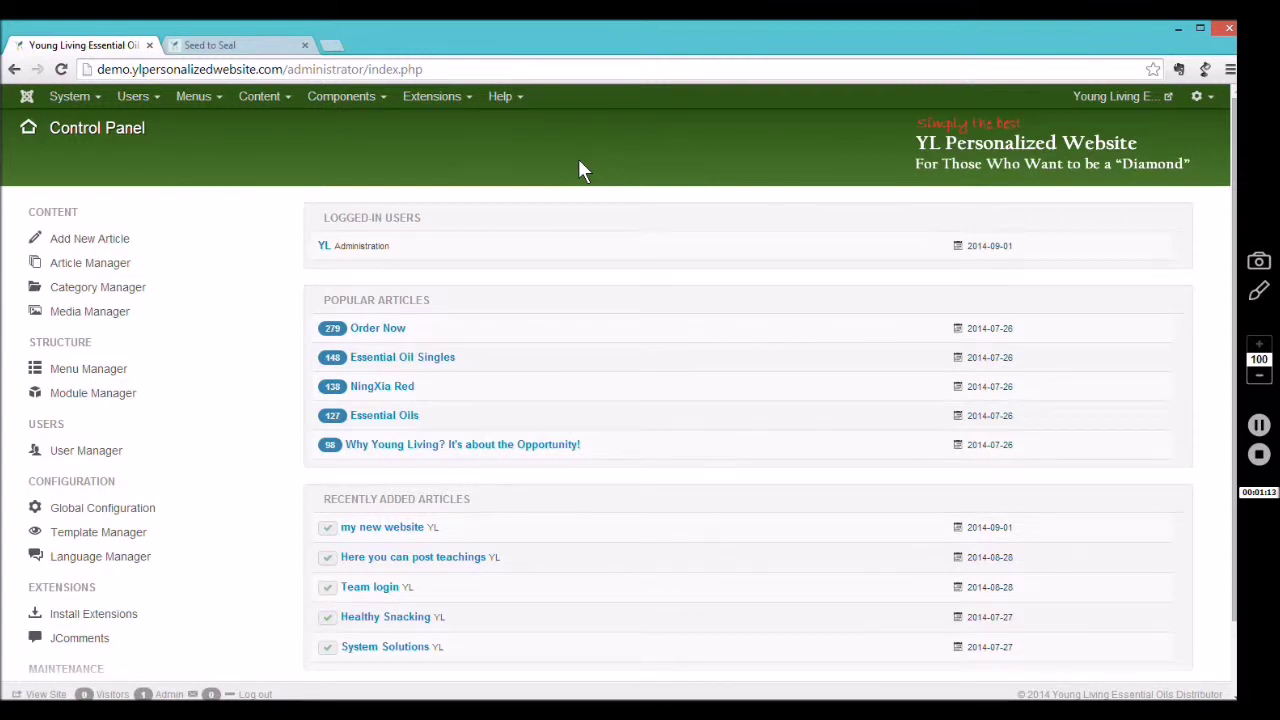
pyautogui.click(255, 106)
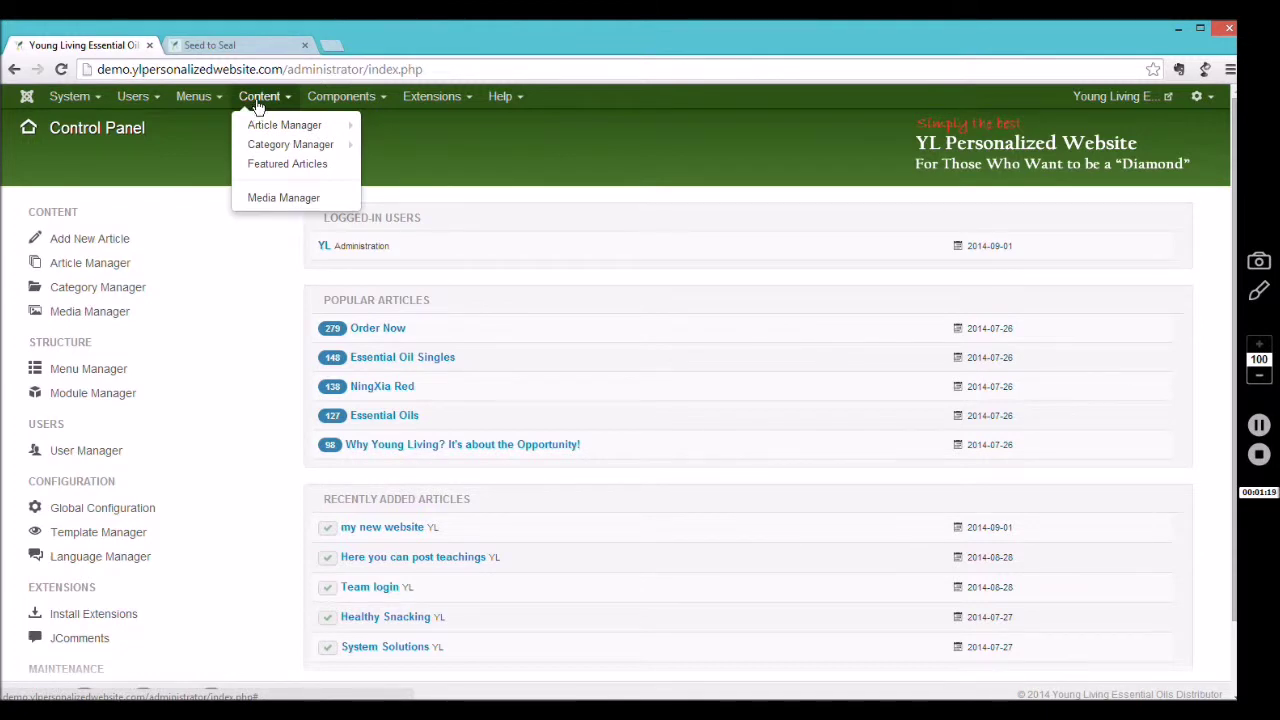
pyautogui.click(258, 126)
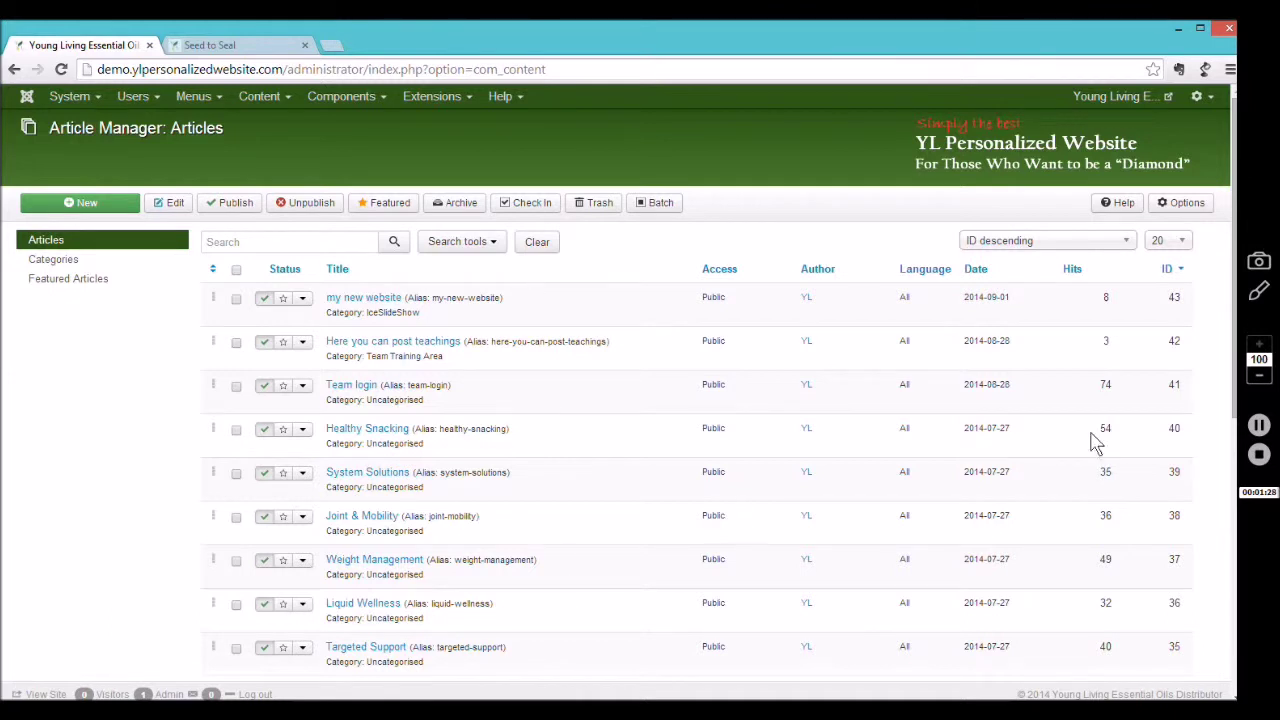
pyautogui.click(1177, 248)
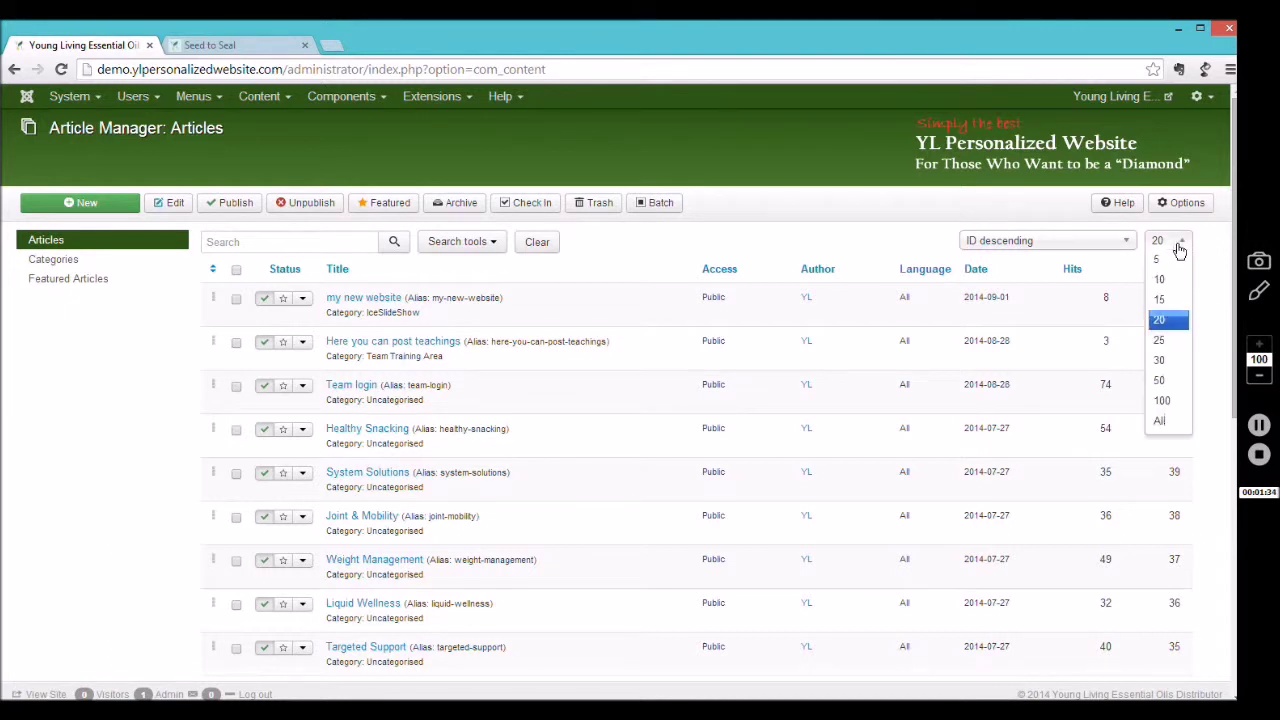
pyautogui.click(1168, 422)
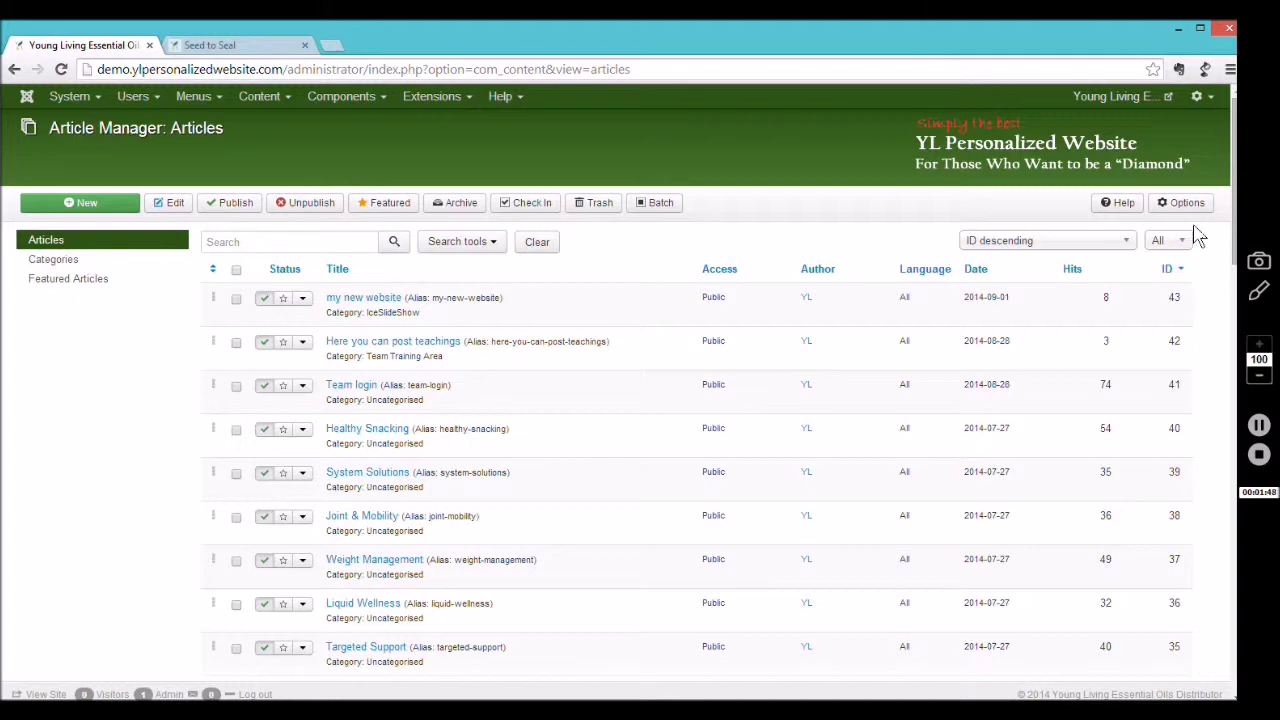
pyautogui.scroll(-1, 1237, 268)
pyautogui.scroll(-2, 1240, 270)
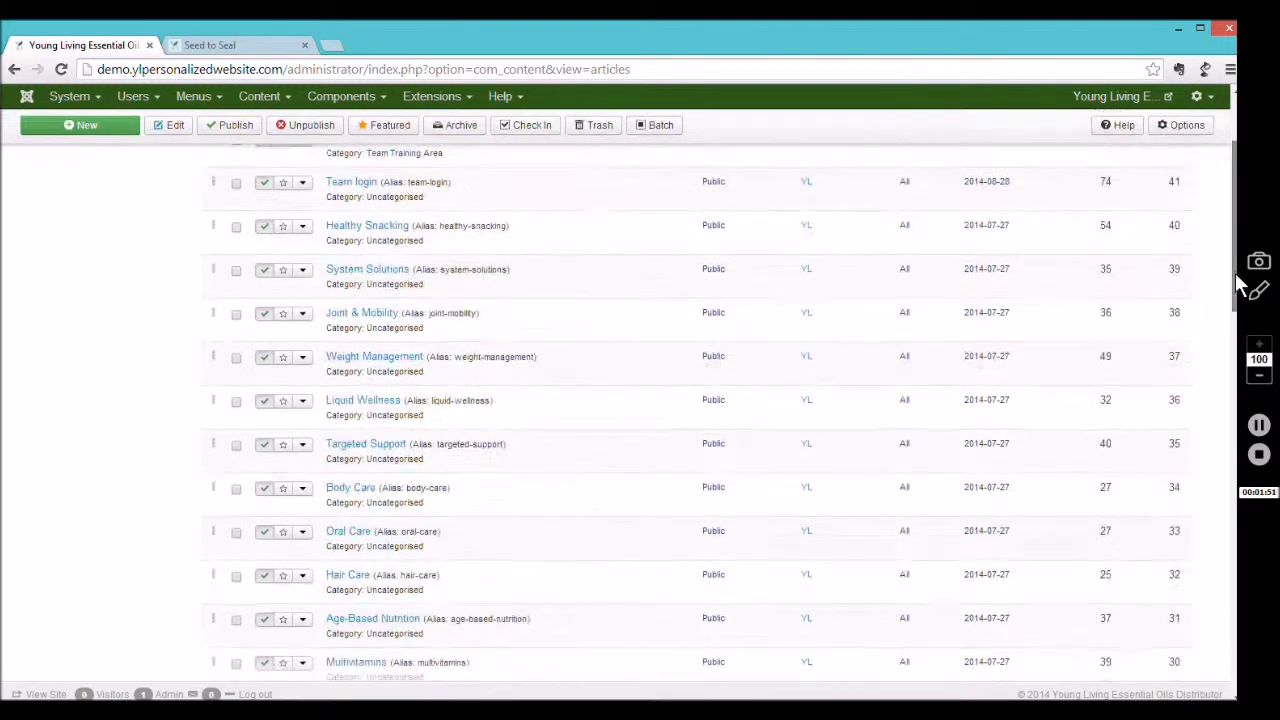
pyautogui.scroll(-1, 1245, 280)
pyautogui.scroll(3, 1225, 160)
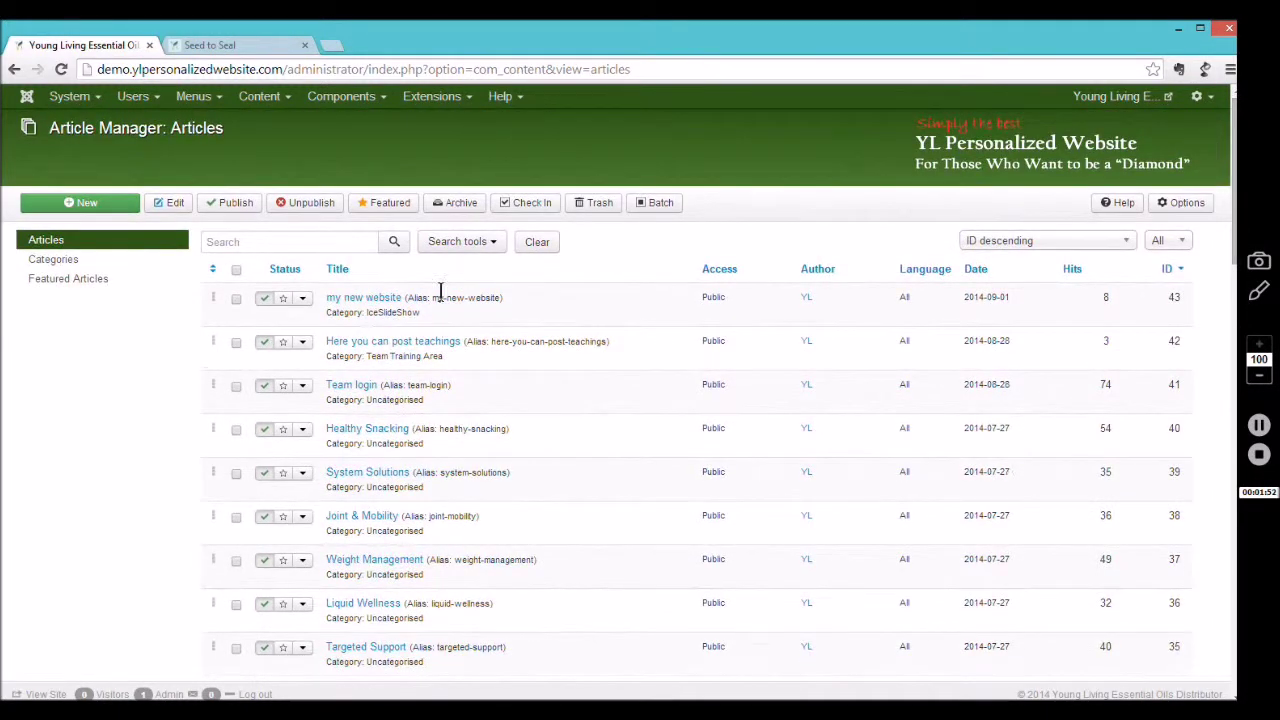
# - Search the articles for "seed" and open the Seed to Seal article for editing
pyautogui.click(266, 242)
pyautogui.write('seed')
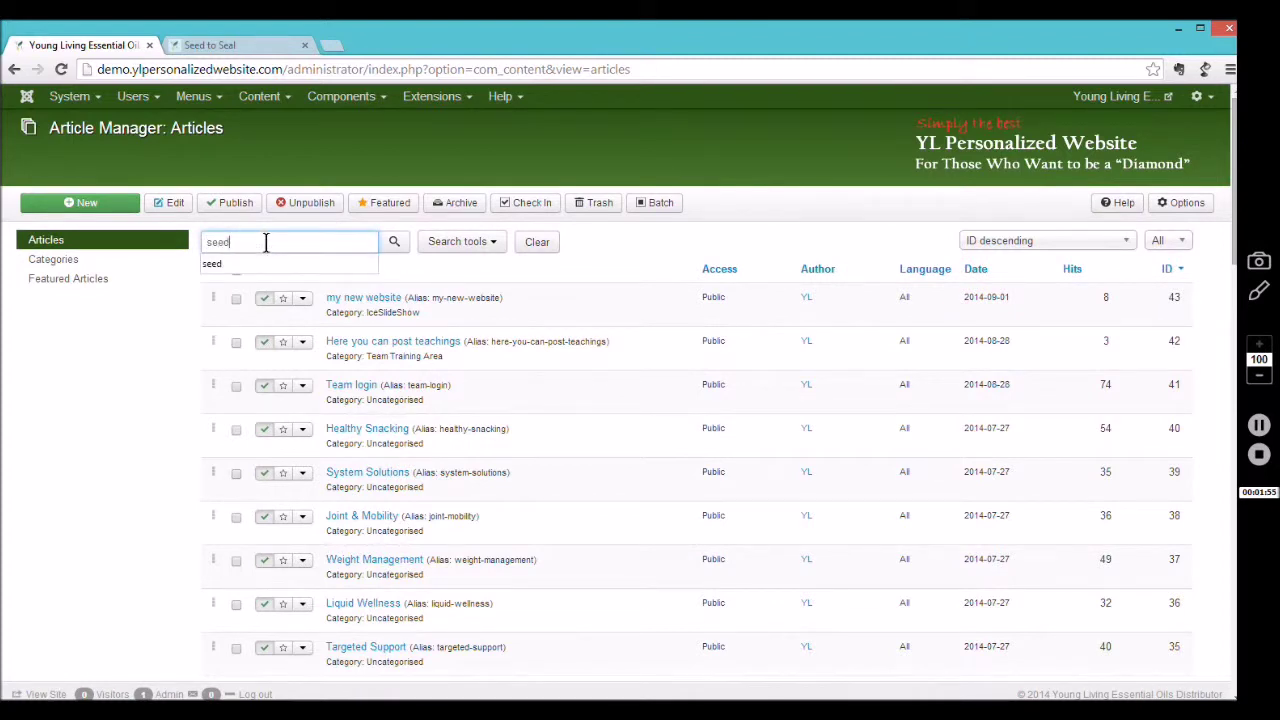
pyautogui.press('Return')
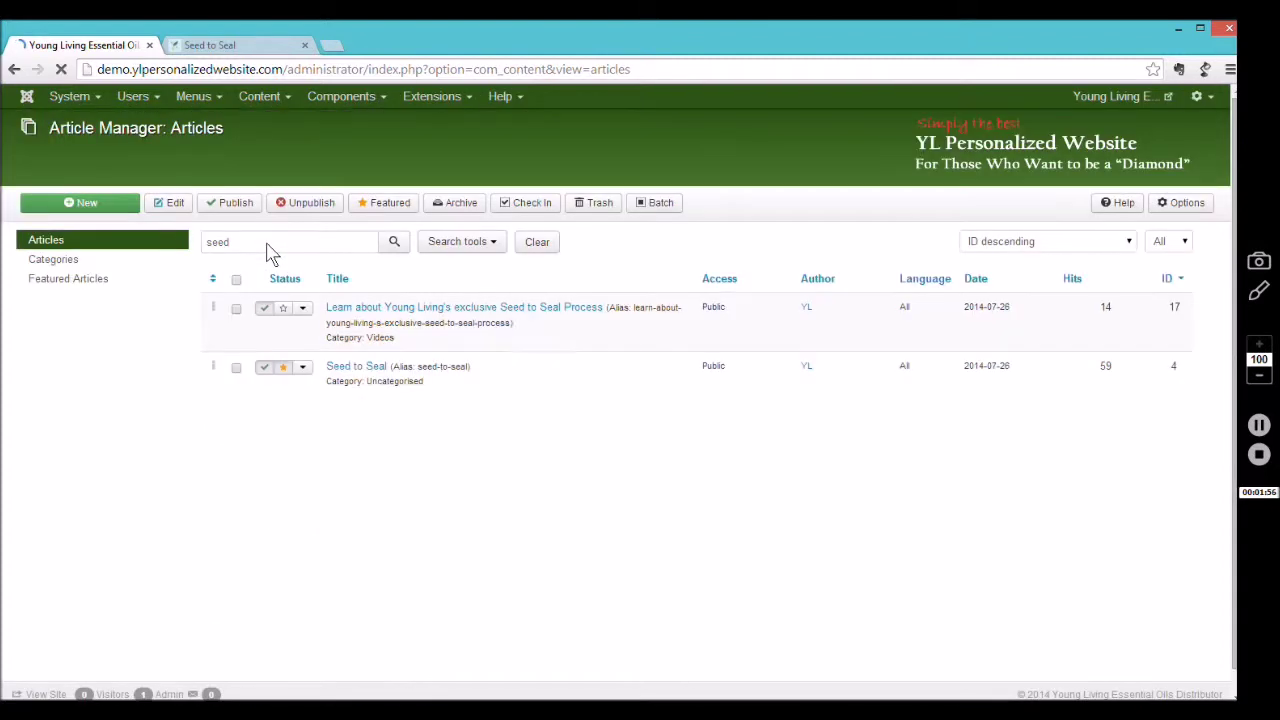
pyautogui.click(360, 357)
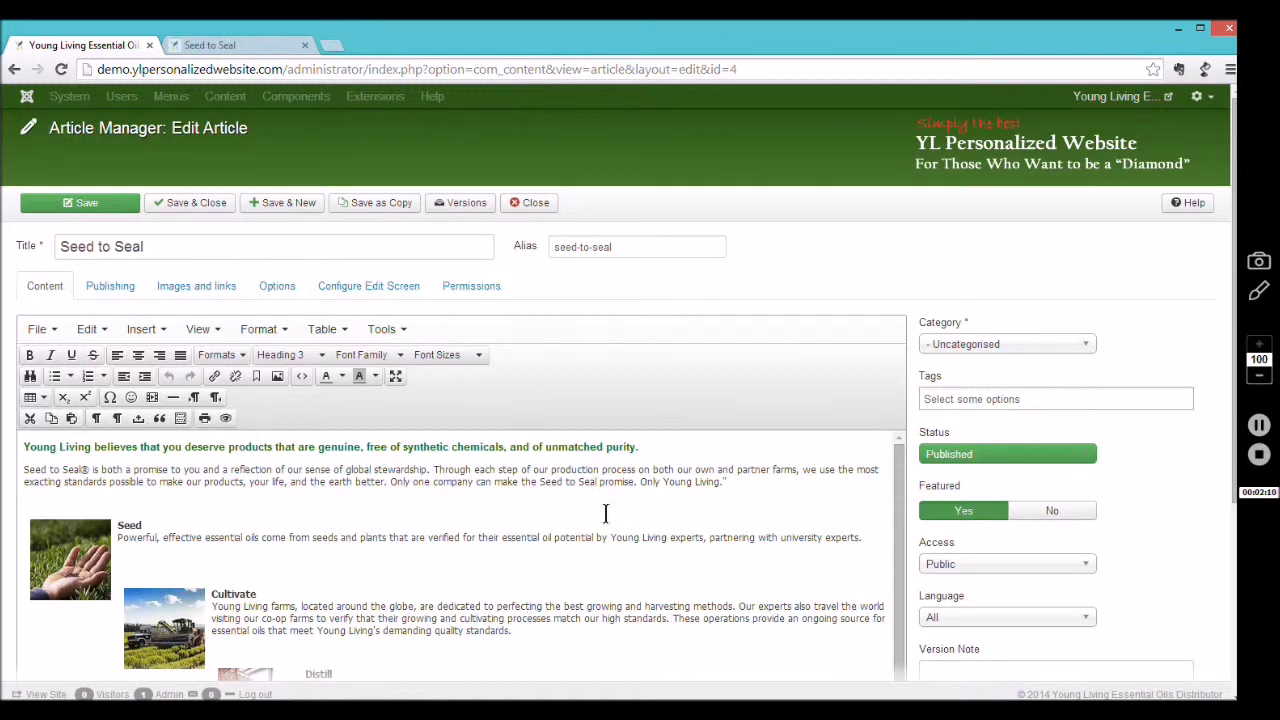
# - Compare the Seed to Seal article in the editor with its live page, and close the article without saving
pyautogui.click(253, 48)
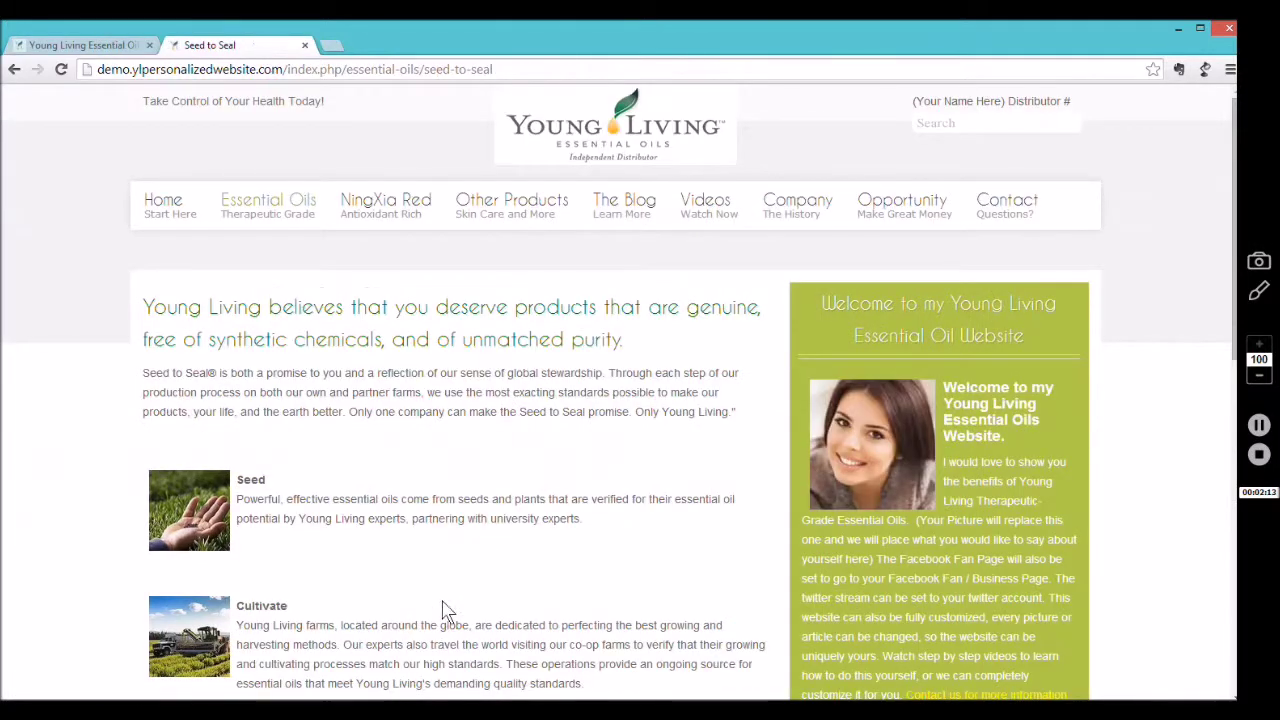
pyautogui.click(119, 45)
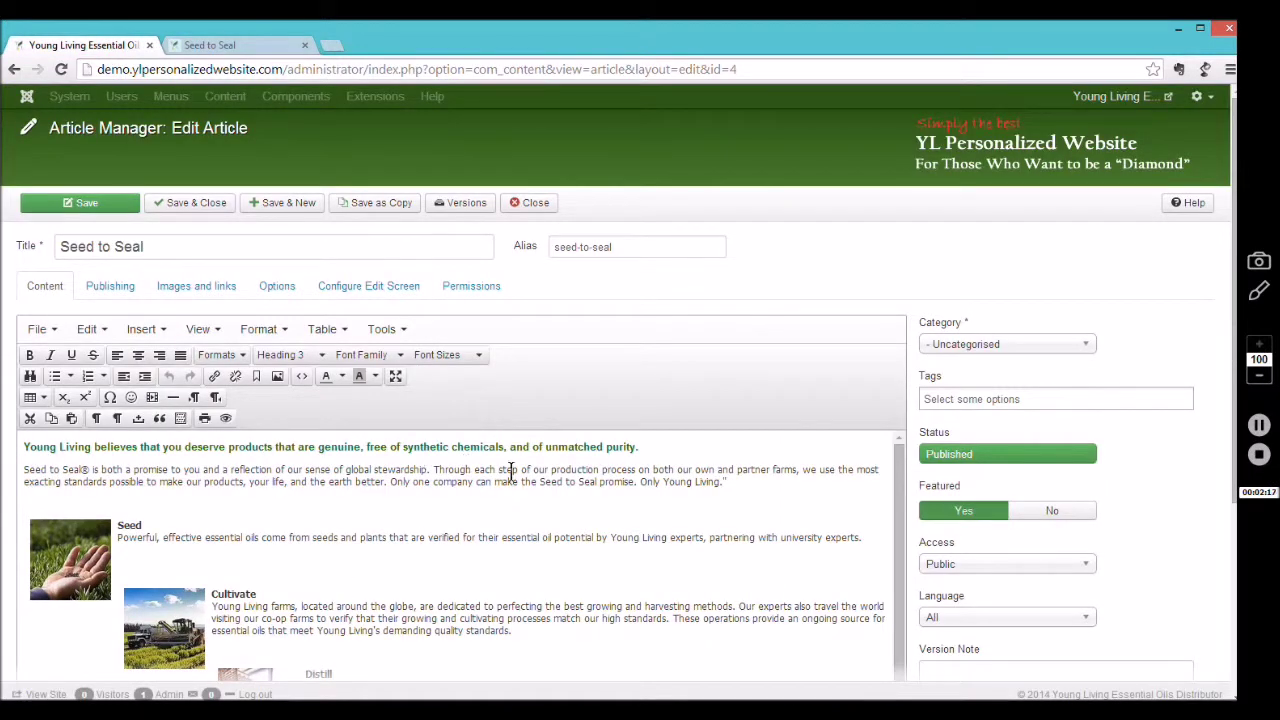
pyautogui.click(1260, 428)
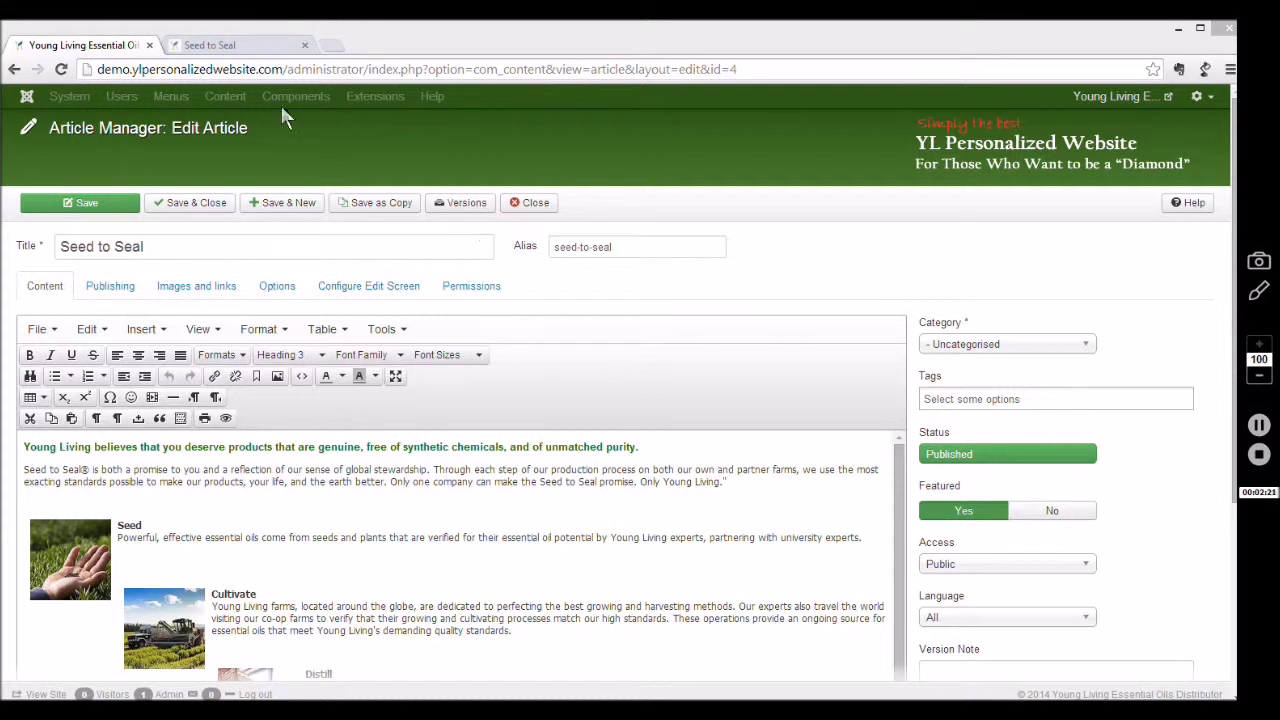
pyautogui.click(538, 209)
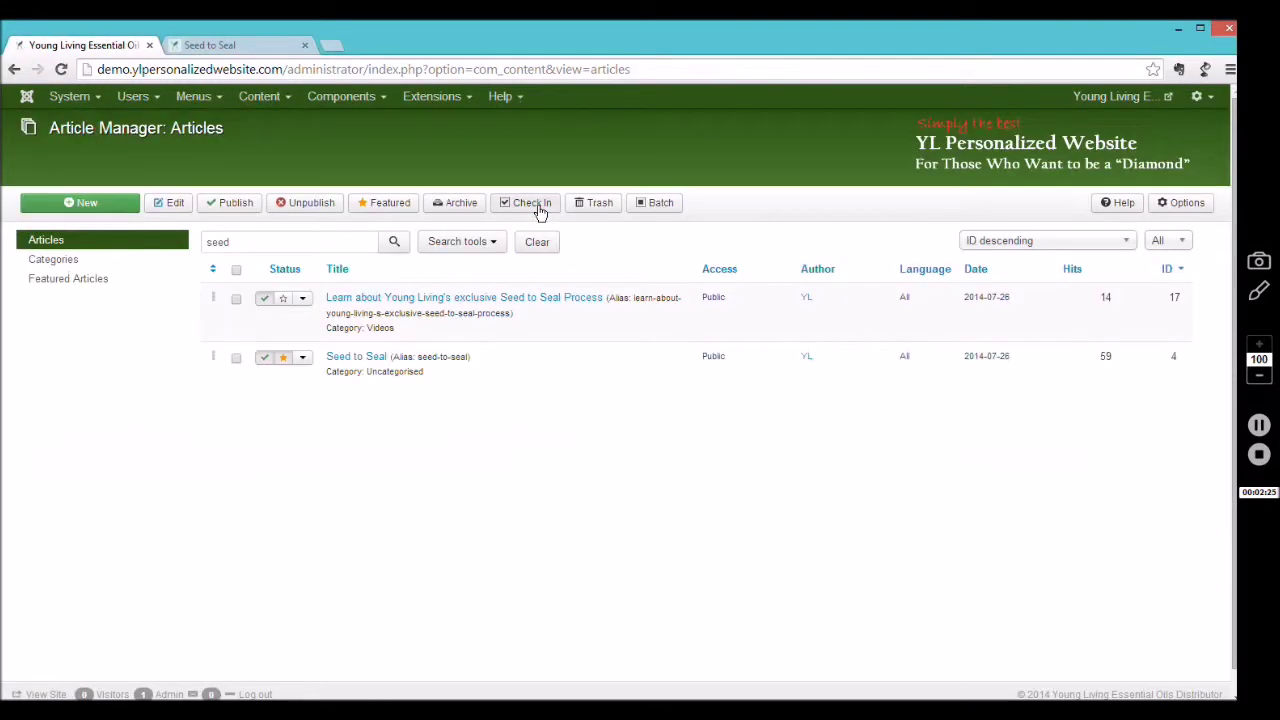
# - Create a new article with the title "My new article"
pyautogui.click(81, 204)
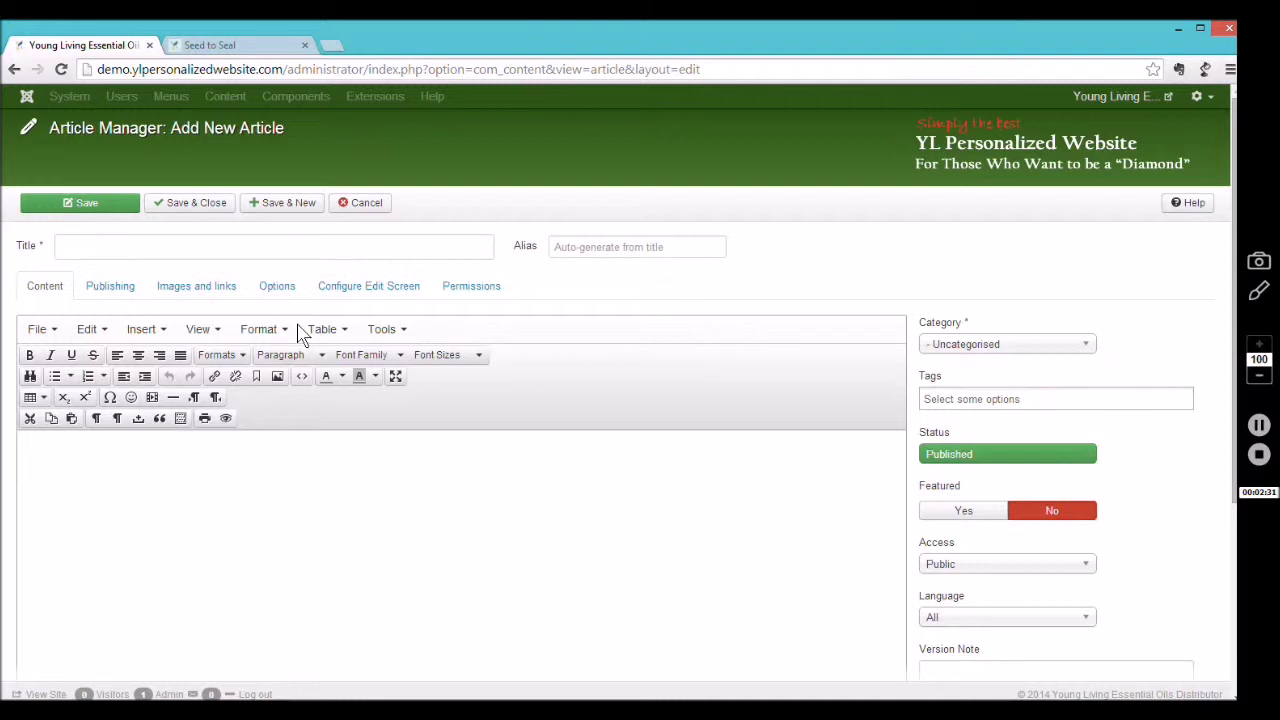
pyautogui.click(140, 249)
pyautogui.write('My new ')
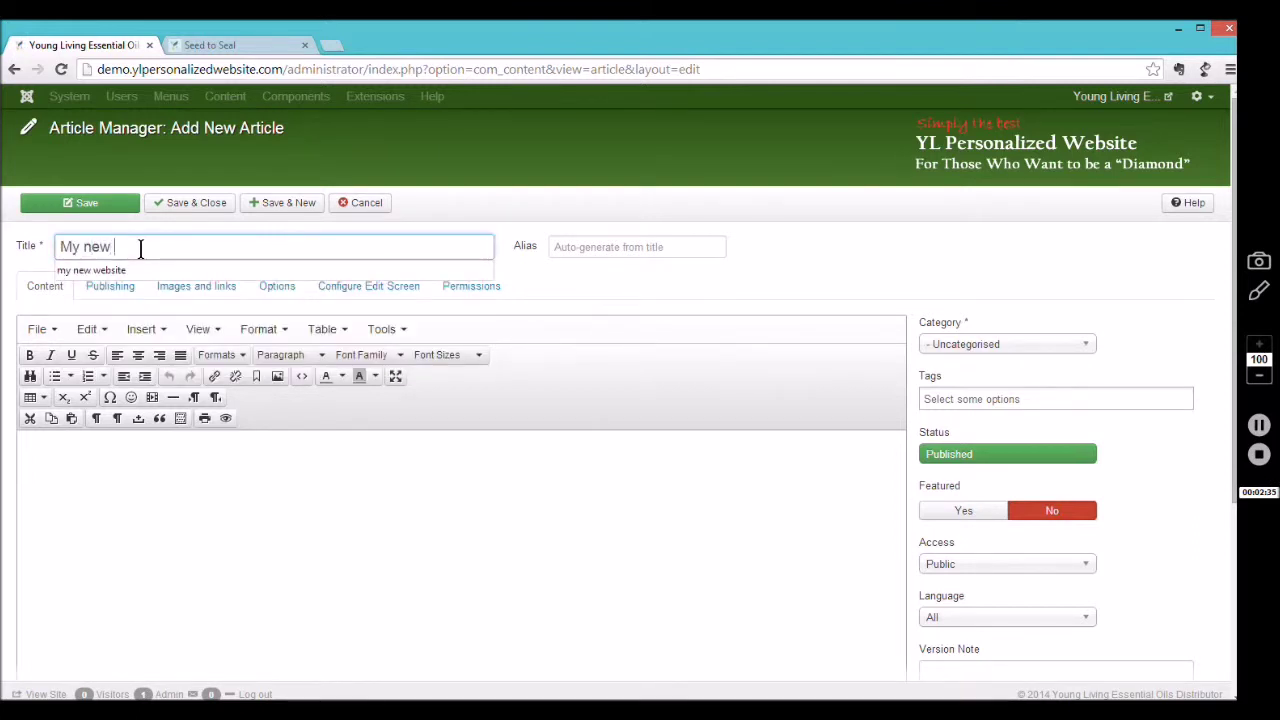
pyautogui.write('art')
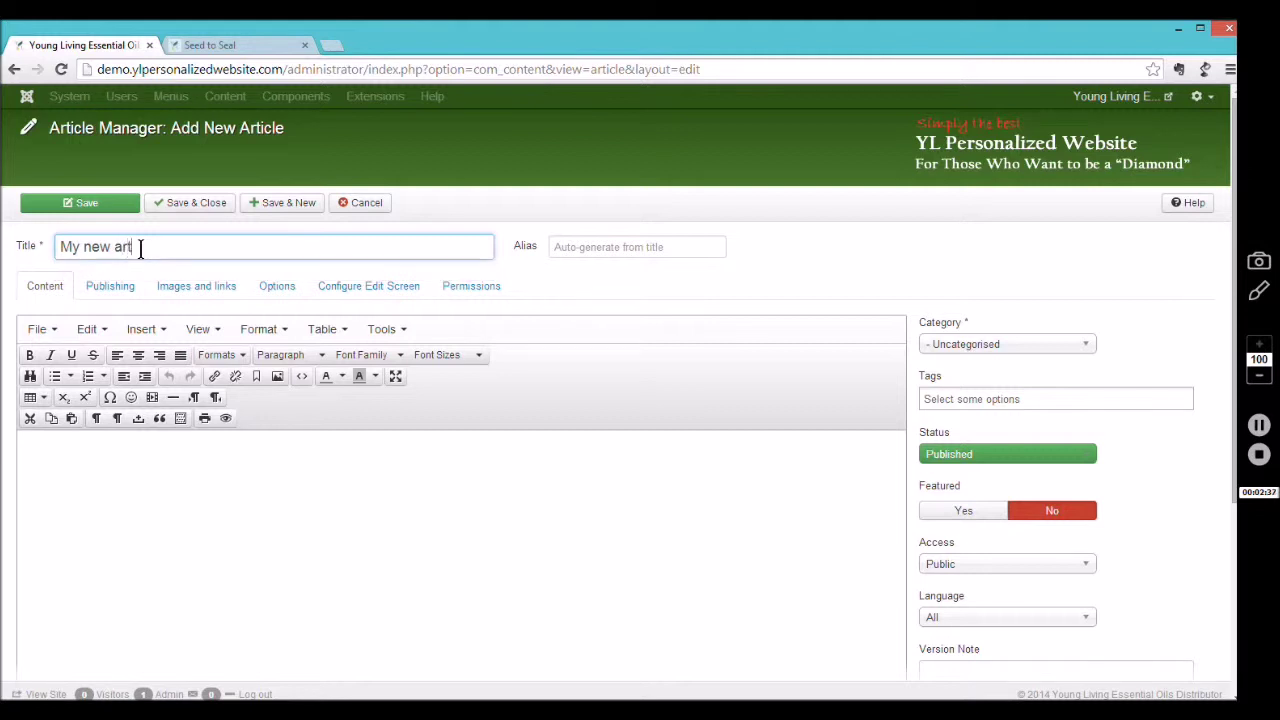
pyautogui.write('icle')
# - Write "This is my new article" as the article's body text
pyautogui.click(140, 477)
pyautogui.write('This')
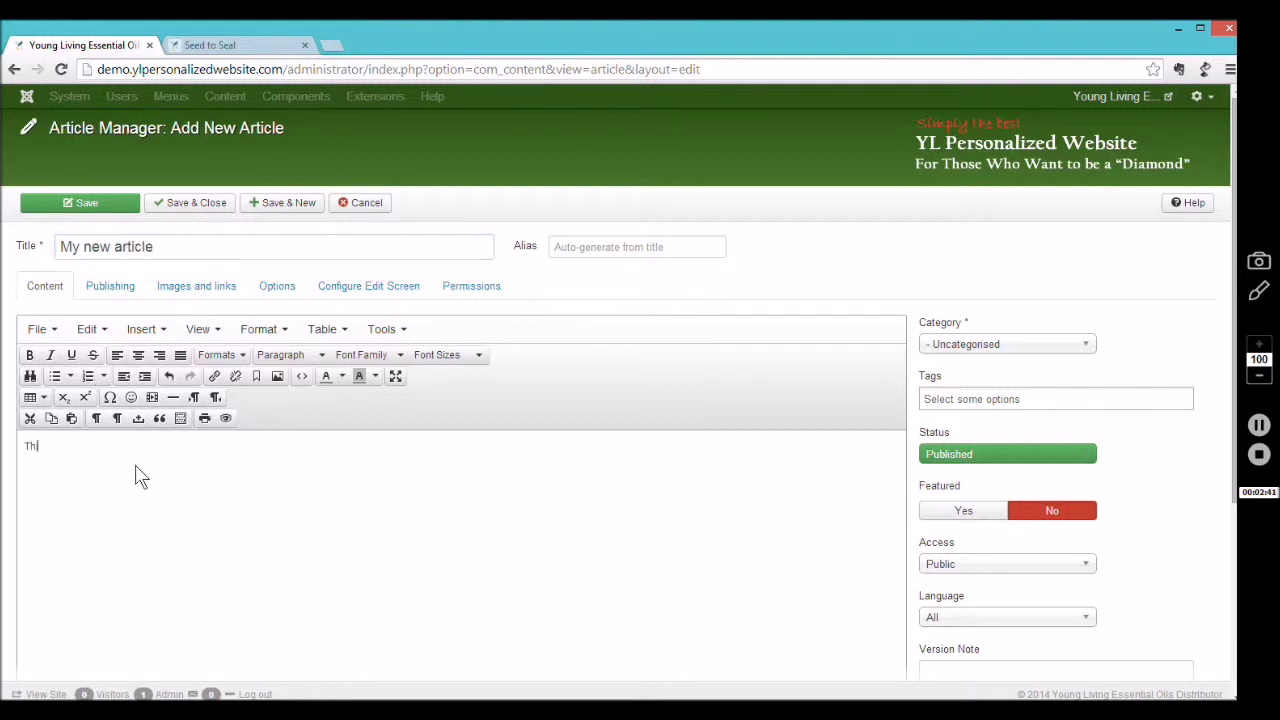
pyautogui.write(' is my new article')
pyautogui.press('Return')
pyautogui.click(111, 446)
pyautogui.press('BackSpace')
pyautogui.press('BackSpace')
pyautogui.press('BackSpace')
pyautogui.press('BackSpace')
pyautogui.write('rt')
pyautogui.click(182, 441)
# - Add the tag "article," to the new article
pyautogui.click(958, 400)
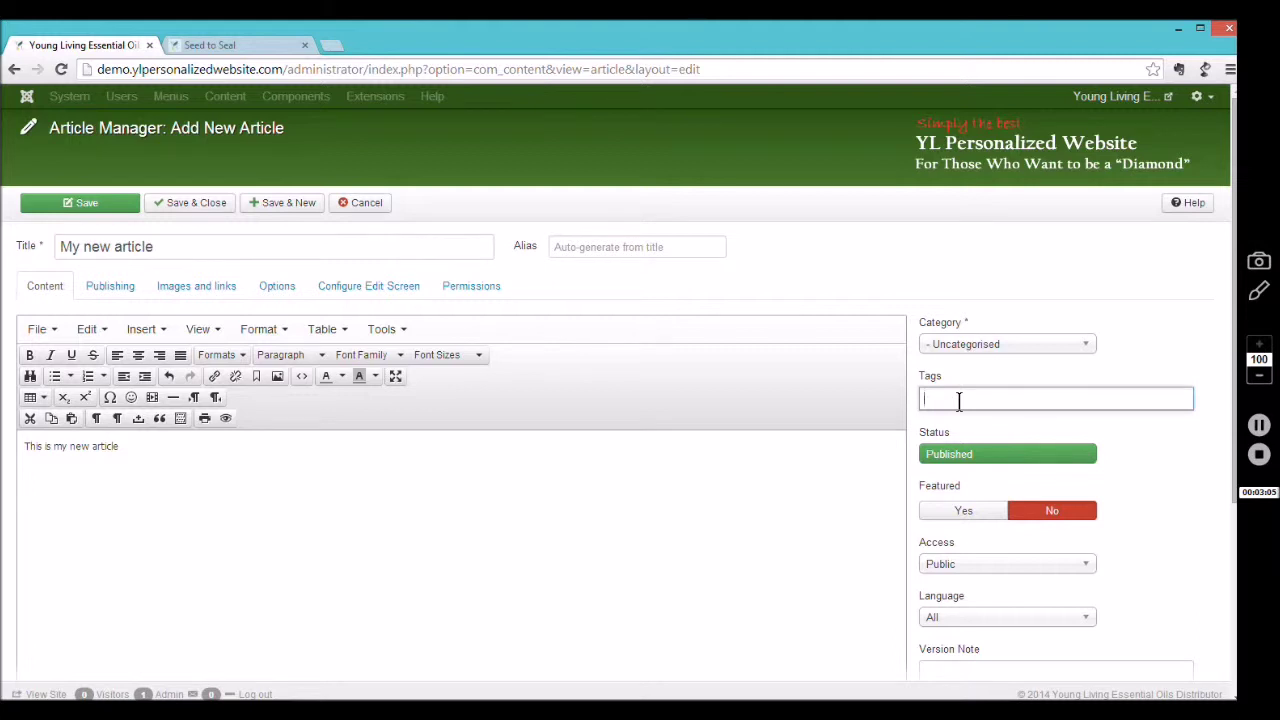
pyautogui.write('article')
pyautogui.press('Return')
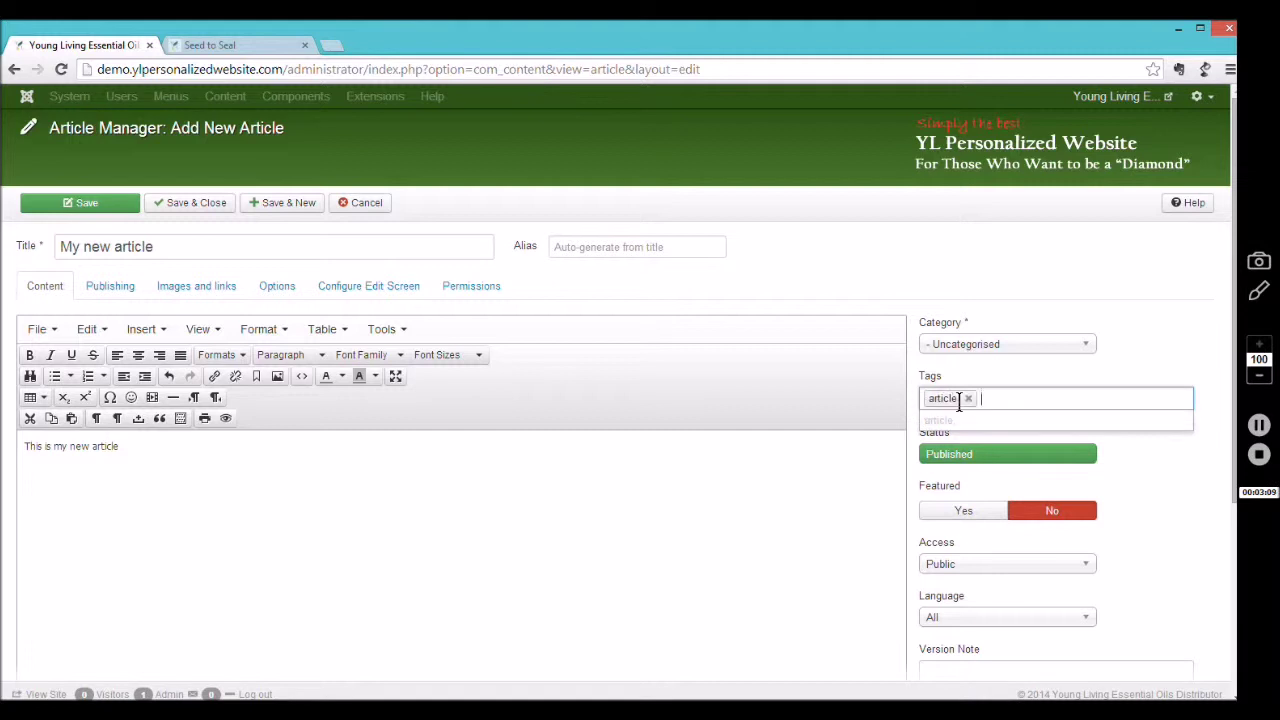
pyautogui.write('ne')
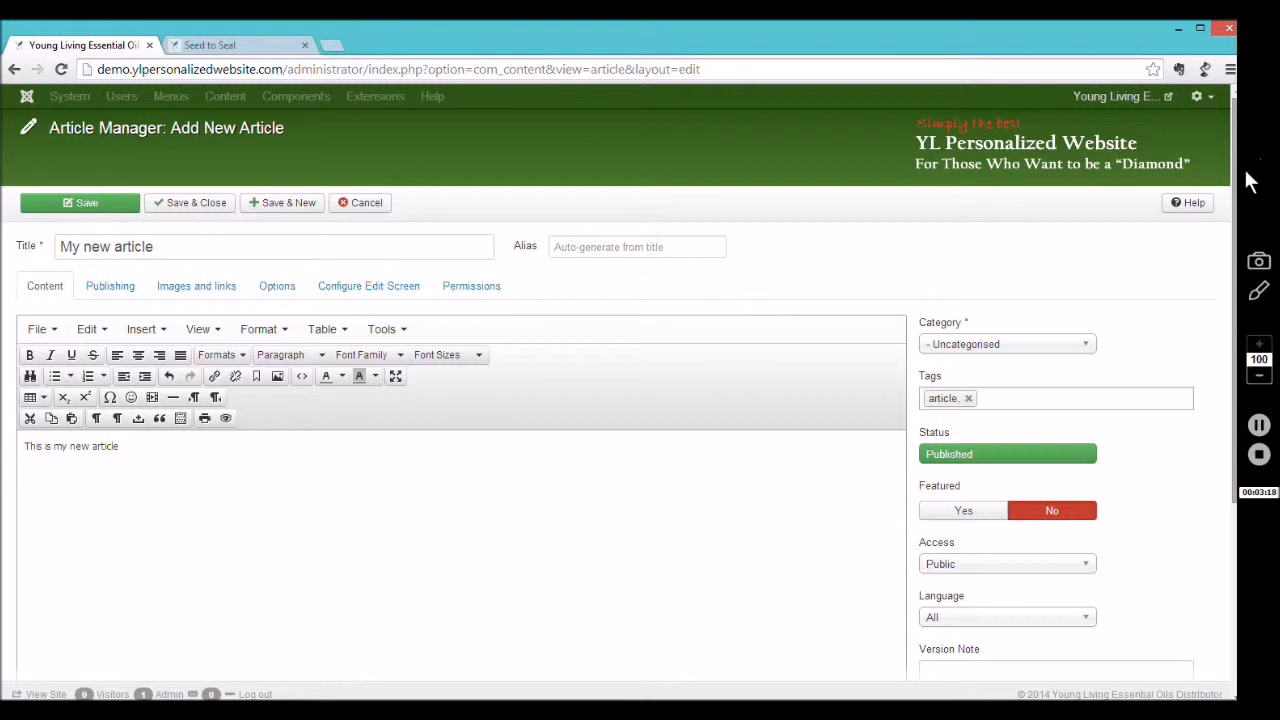
# - Insert the Citrus Fresh bottle image from the root image directory in front of the body text
pyautogui.scroll(-2, 1247, 336)
pyautogui.scroll(-2, 1247, 340)
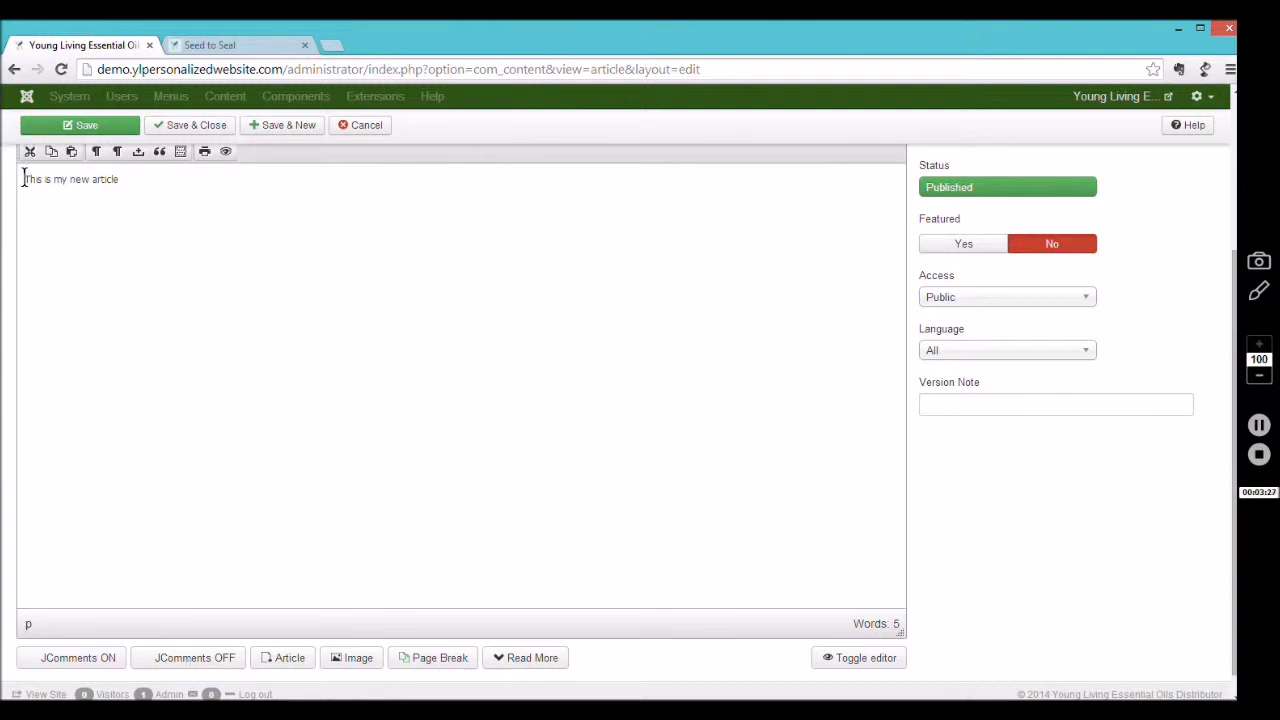
pyautogui.click(355, 659)
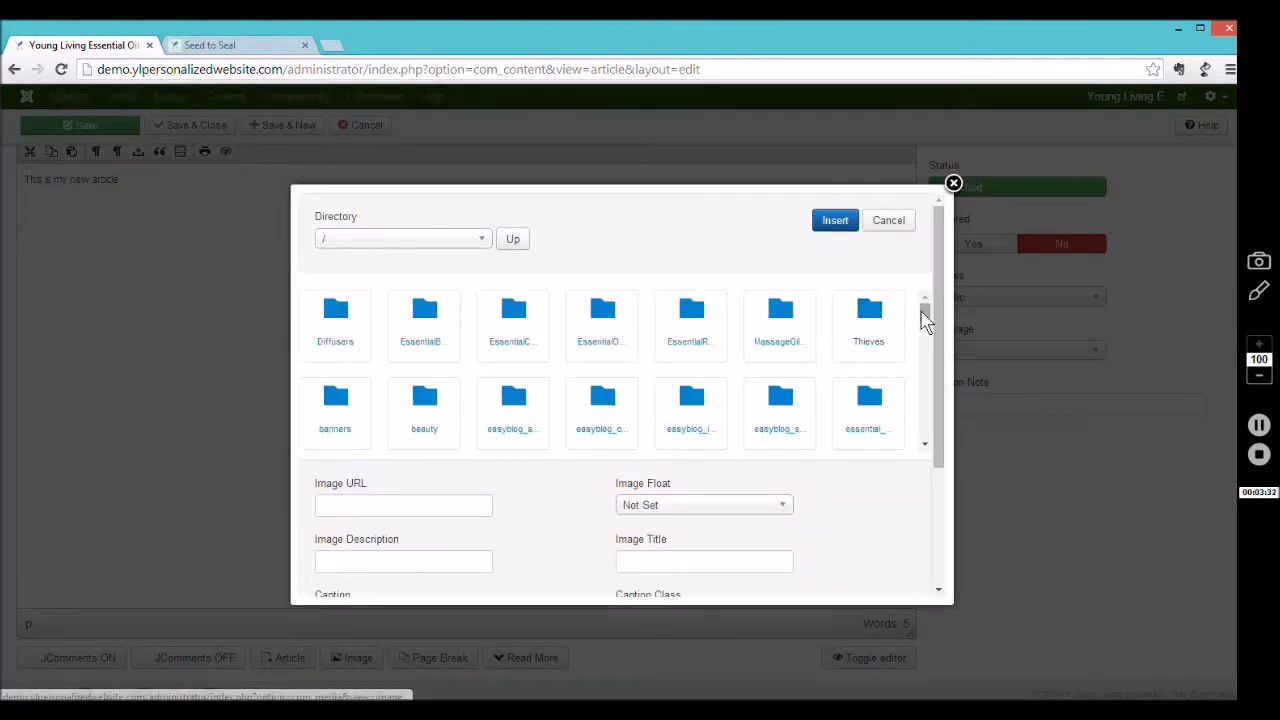
pyautogui.moveTo(926, 320); pyautogui.dragTo(928, 348)
pyautogui.scroll(-1, 926, 343)
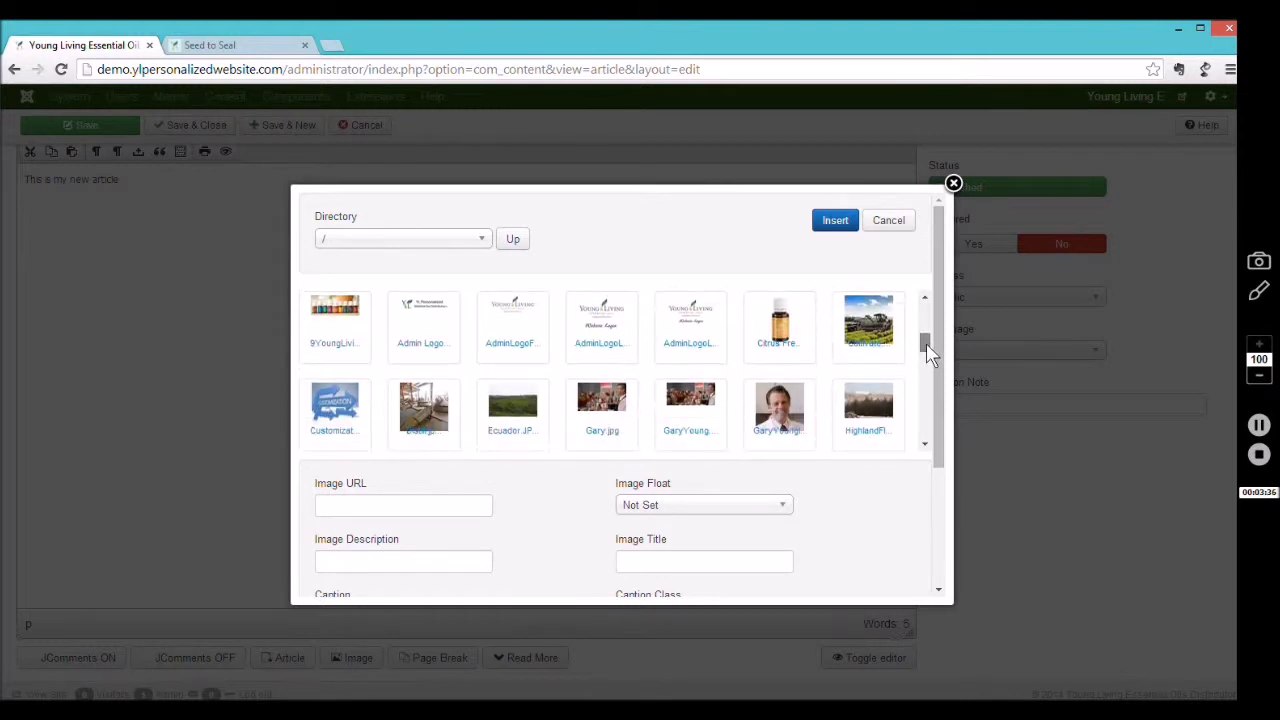
pyautogui.click(778, 327)
pyautogui.click(829, 220)
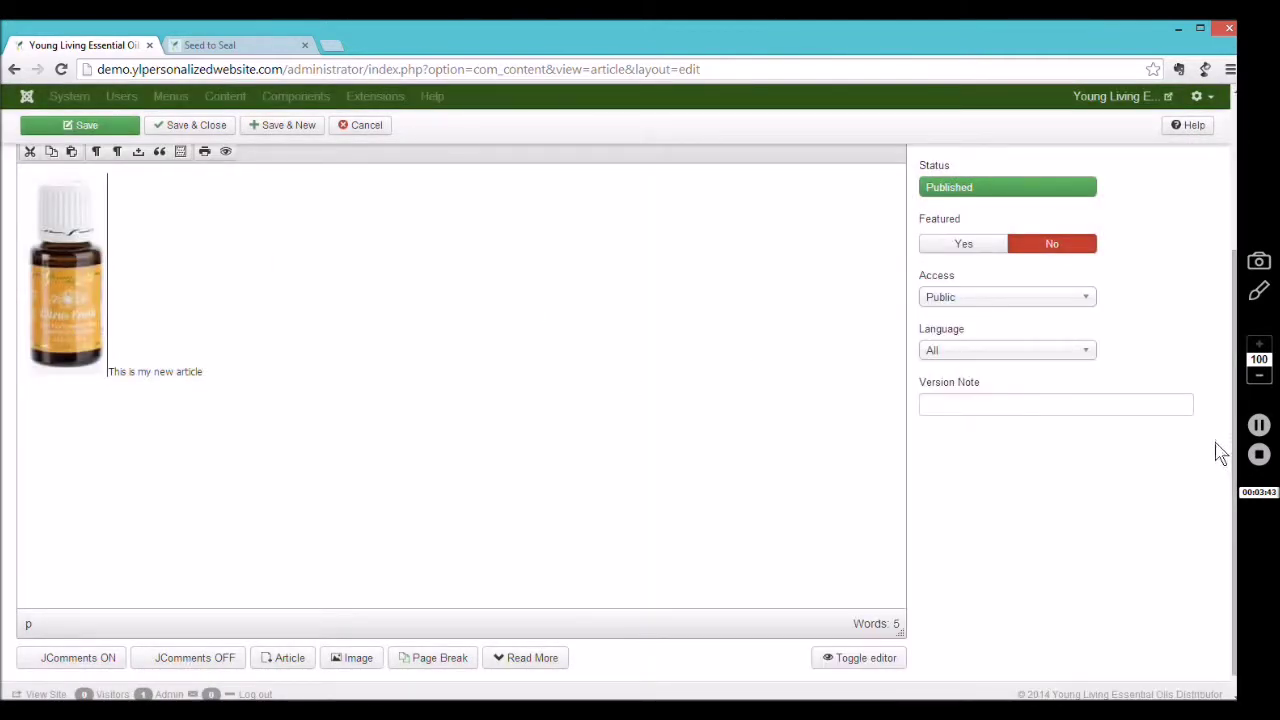
# - Align the Citrus Fresh bottle image to the left of the article's body text
pyautogui.moveTo(1233, 445); pyautogui.dragTo(1213, 370)
pyautogui.click(69, 410)
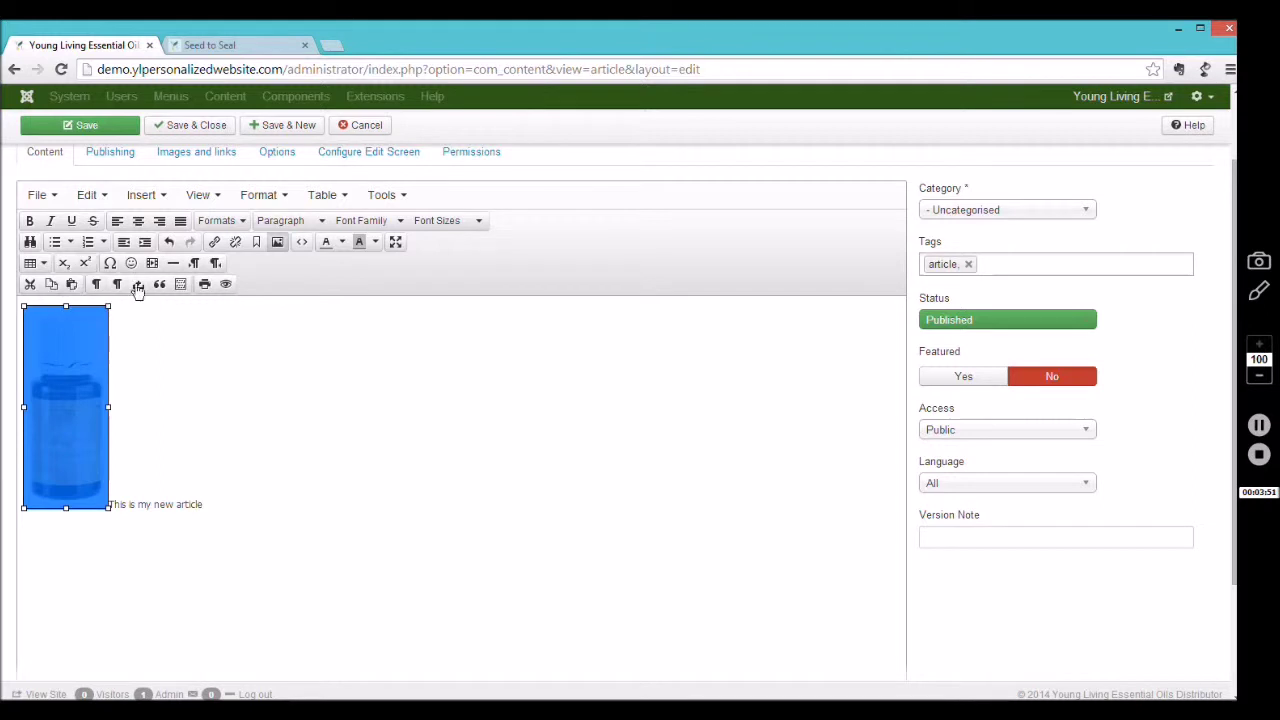
pyautogui.click(117, 222)
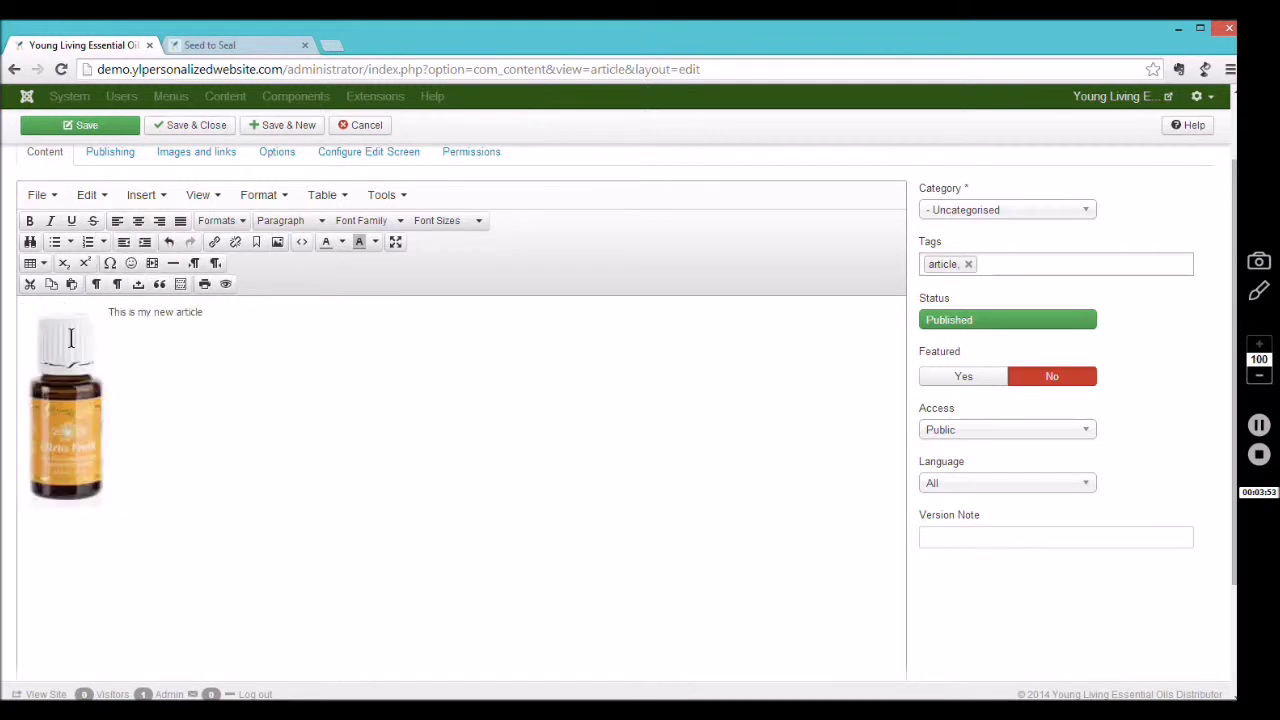
# - Align the Citrus Fresh bottle image to the right of the body text, and save and close the article
pyautogui.click(66, 392)
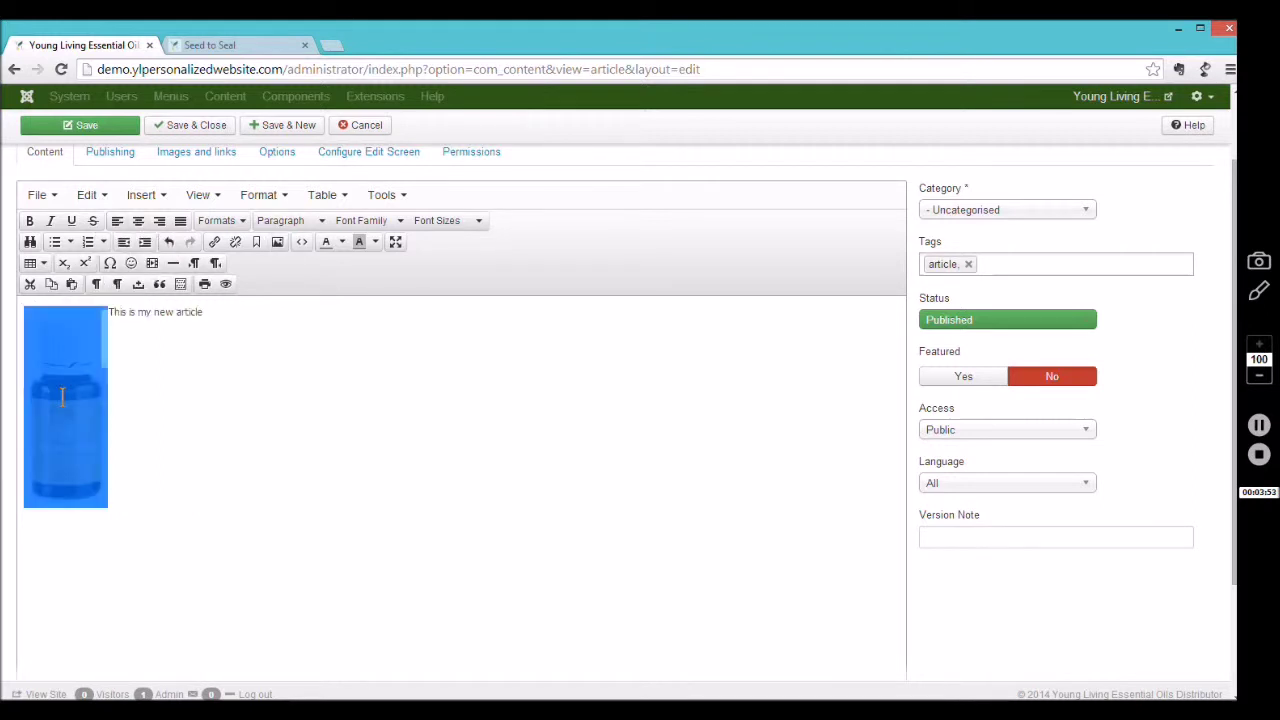
pyautogui.click(159, 221)
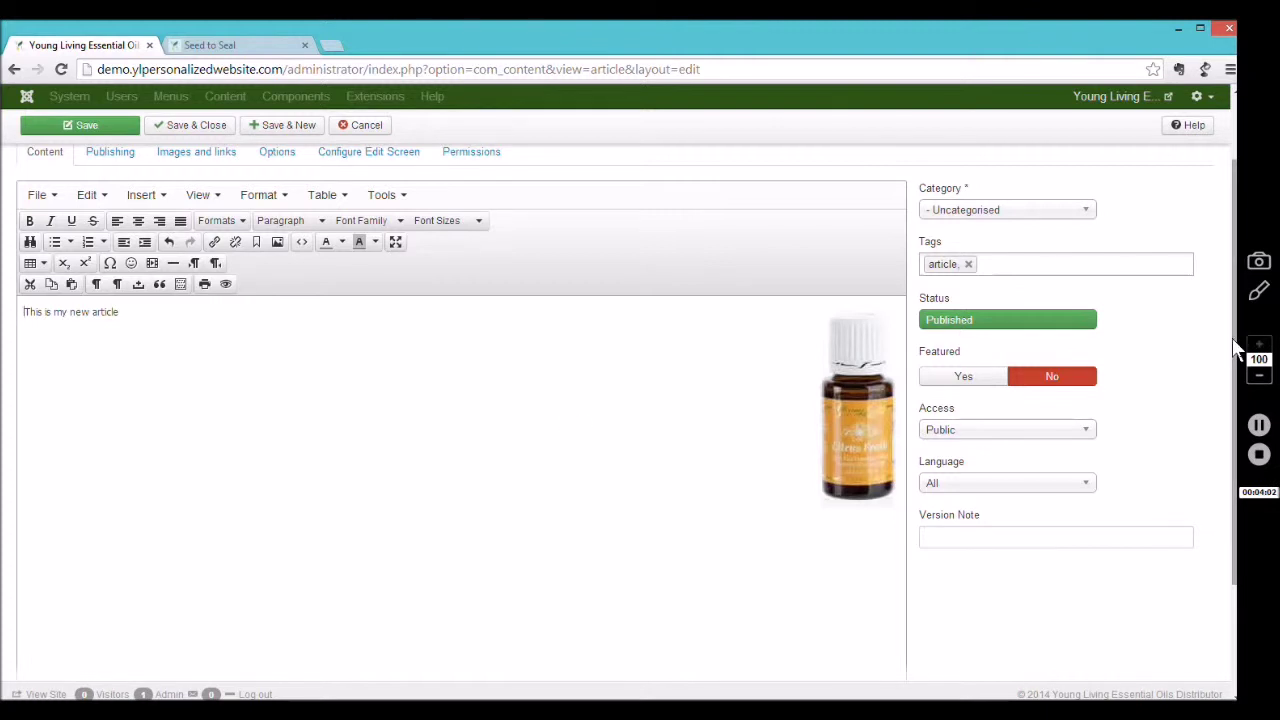
pyautogui.scroll(3, 1234, 348)
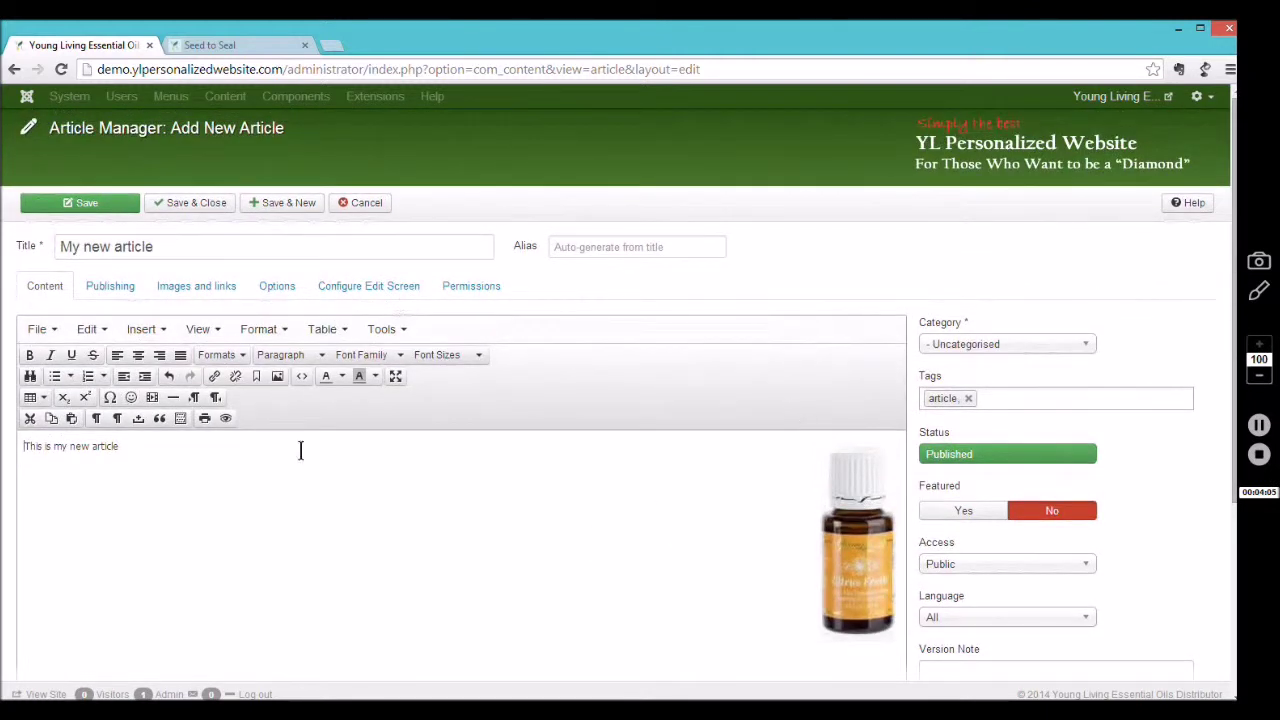
pyautogui.click(189, 203)
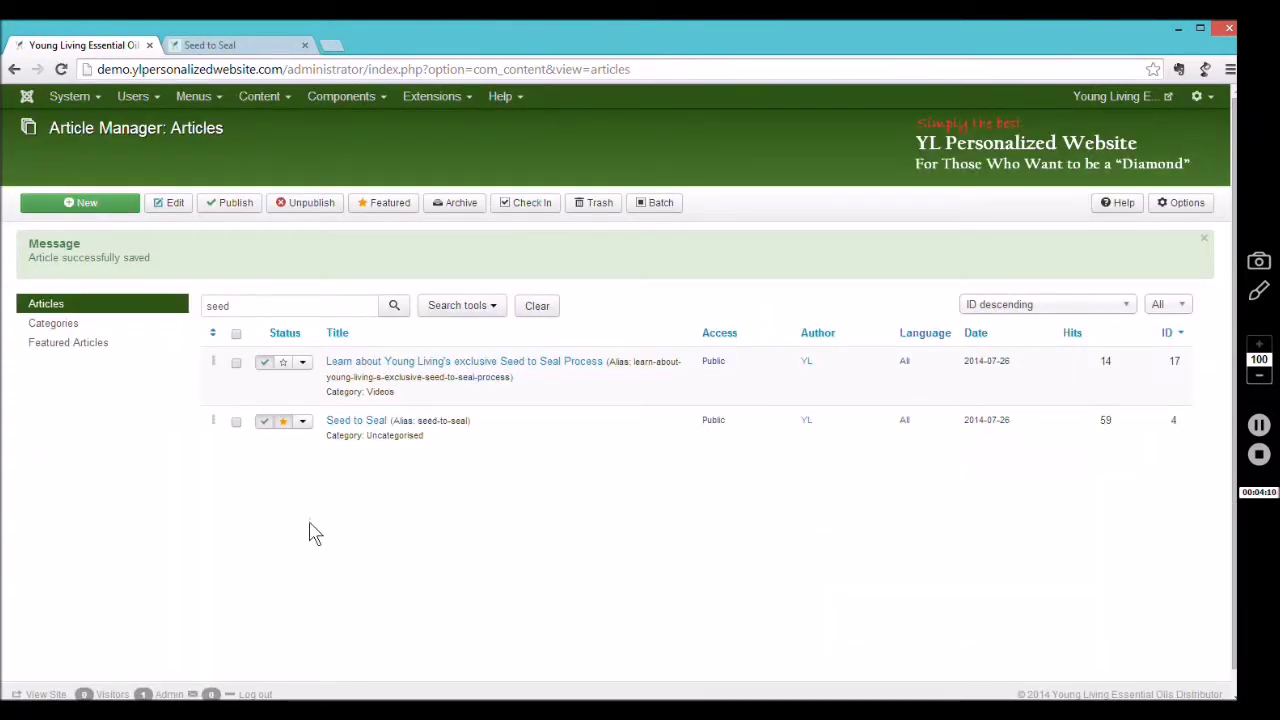
# - Search the article list for "article" to locate the newly saved article
pyautogui.hotkey('ctrl', 'a')
pyautogui.write('art')
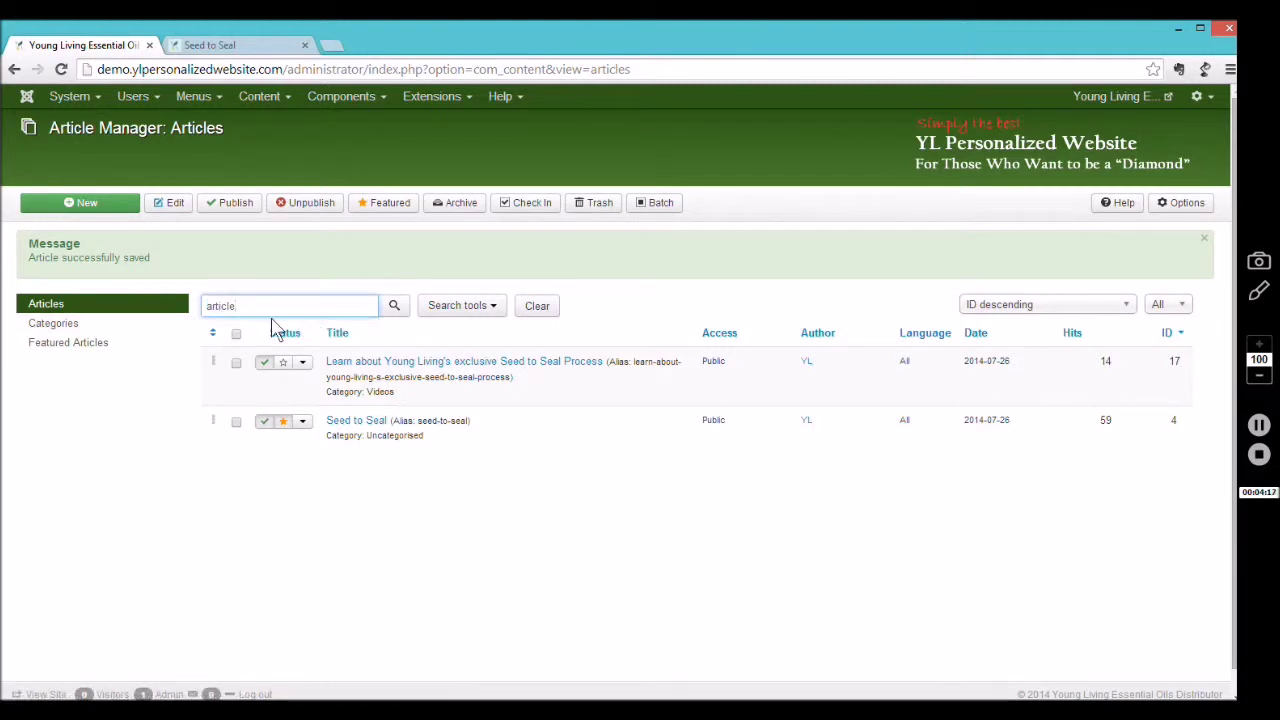
pyautogui.click(394, 306)
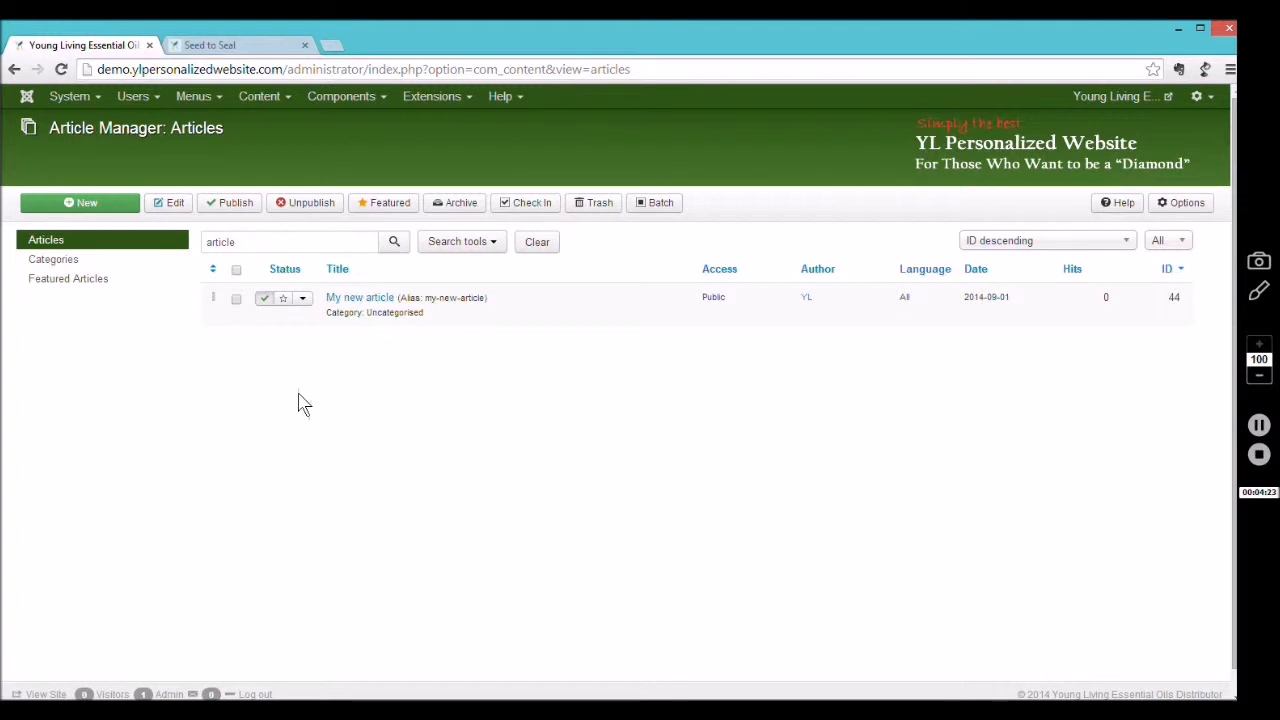
# - Look at the Company and Essential Oils submenus in the public website's navigation
pyautogui.click(255, 46)
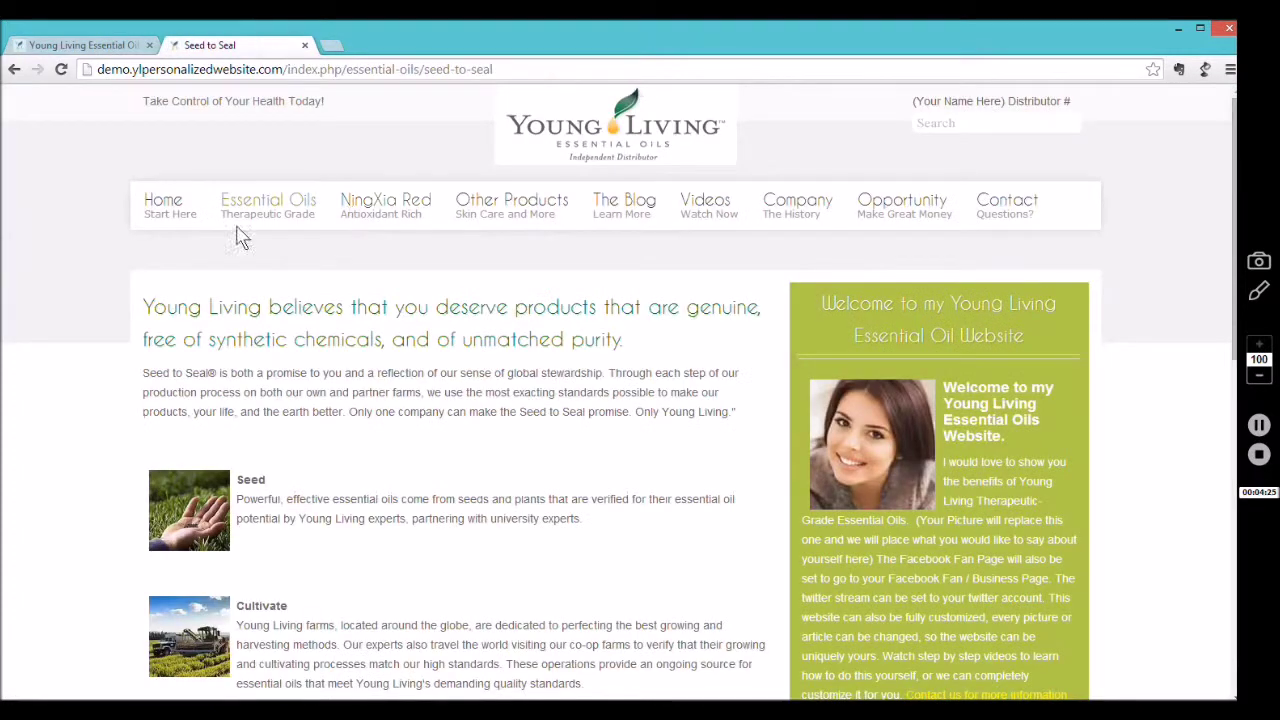
pyautogui.moveTo(836, 200)
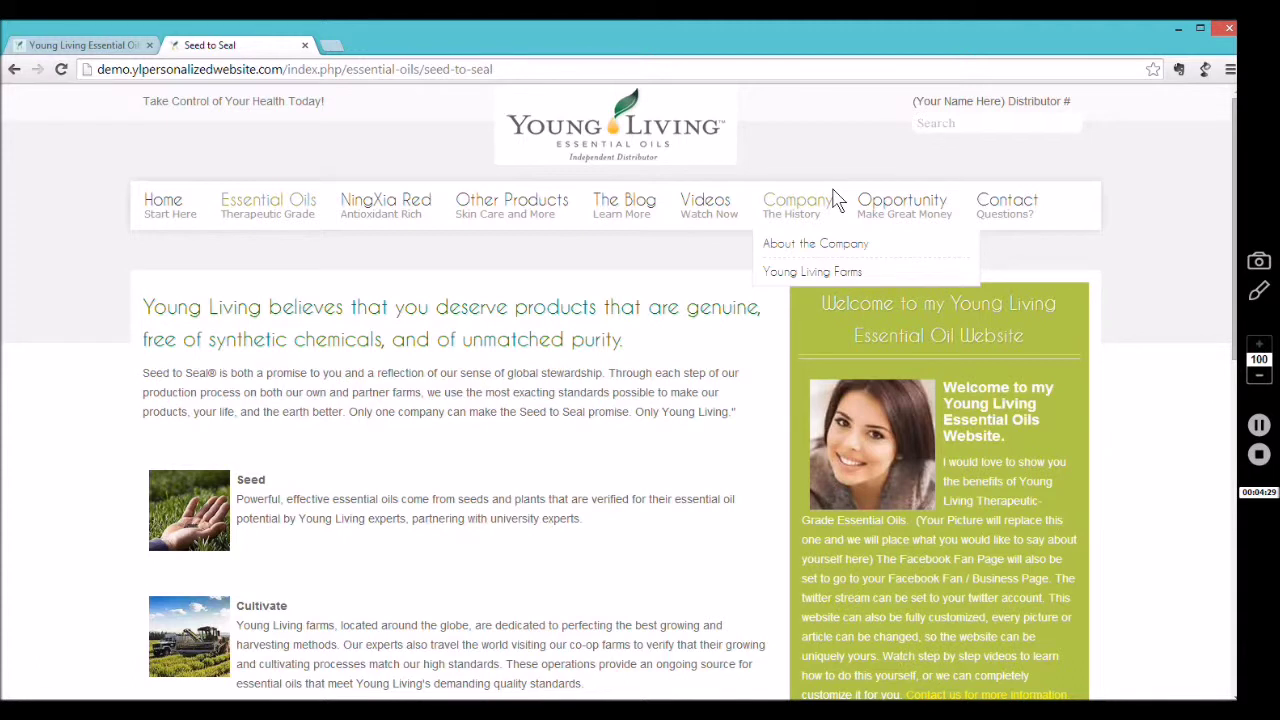
pyautogui.moveTo(273, 205)
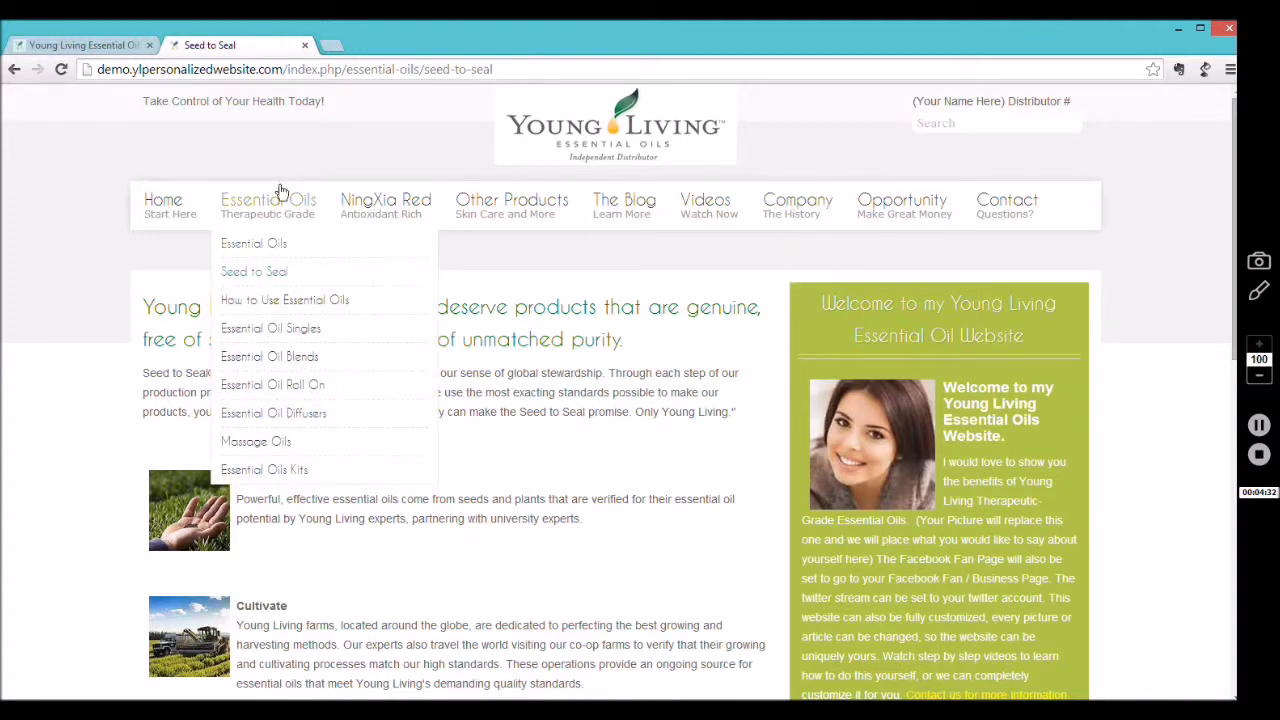
# - Return to the administration site and open the list of Main Menu items
pyautogui.click(88, 46)
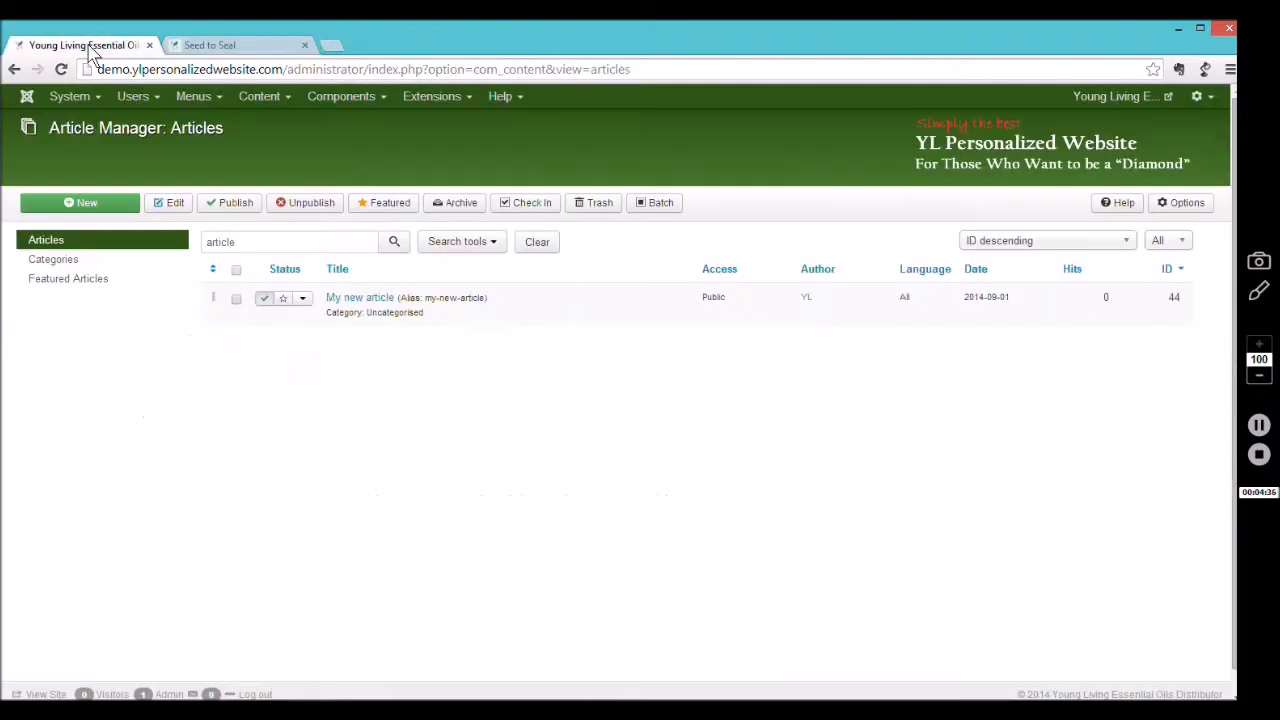
pyautogui.click(195, 100)
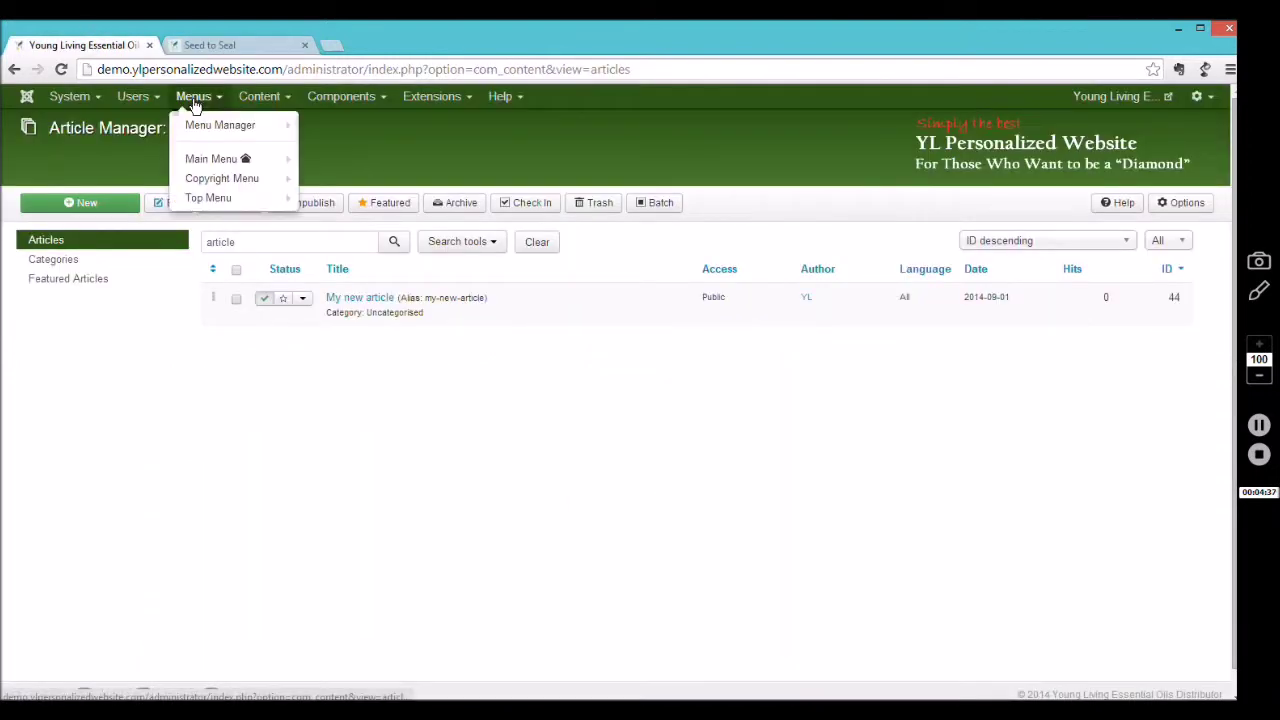
pyautogui.click(200, 160)
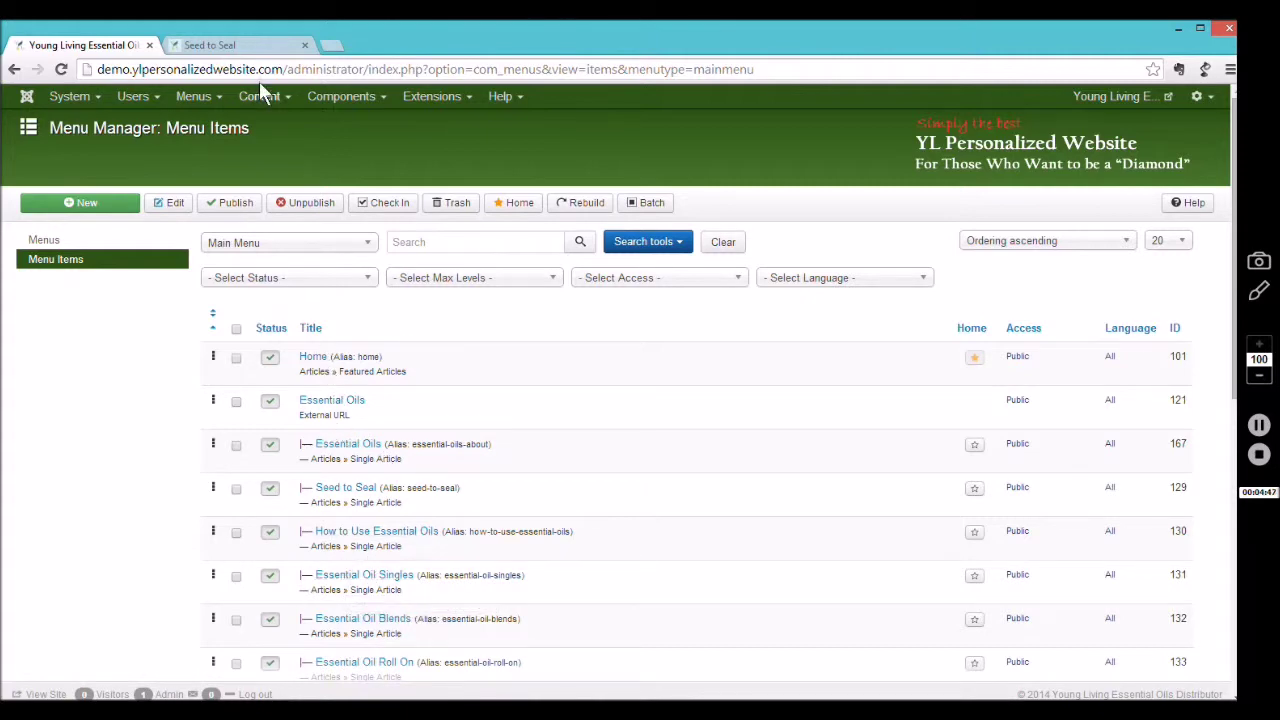
# - Open the public site's home page and compare its Home and Essential Oils entries with the Main Menu items list
pyautogui.click(238, 47)
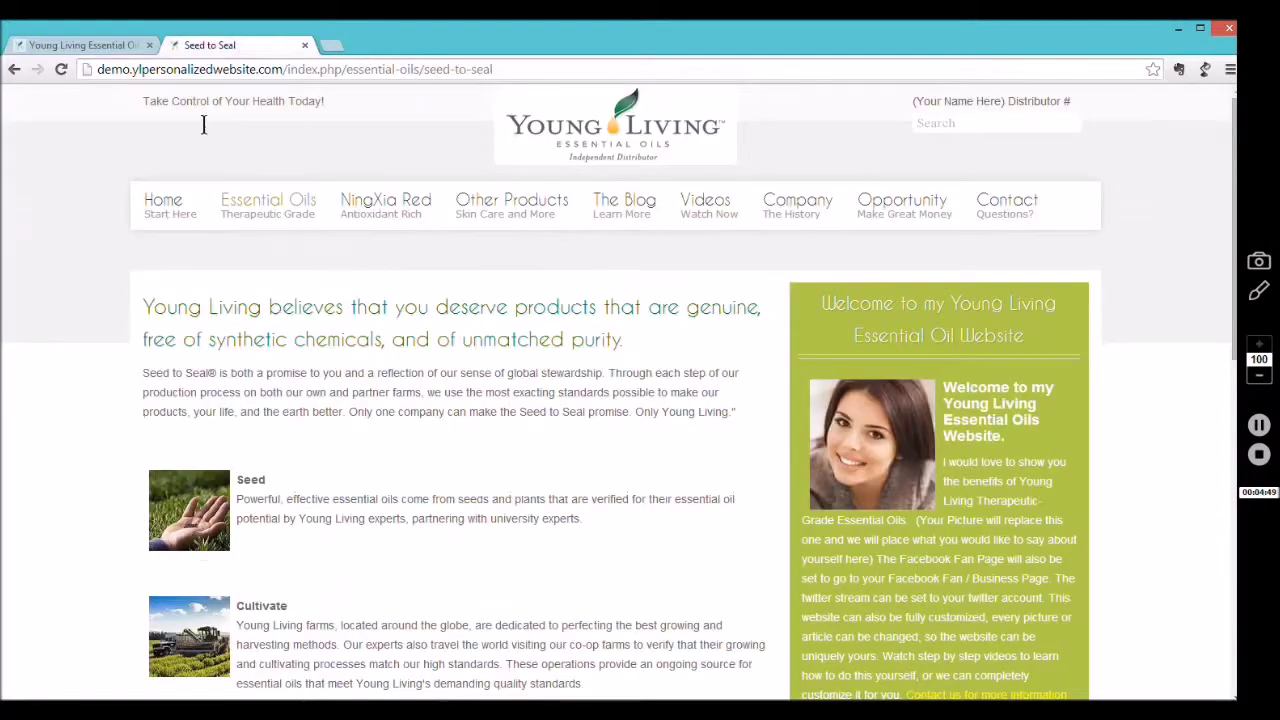
pyautogui.click(176, 200)
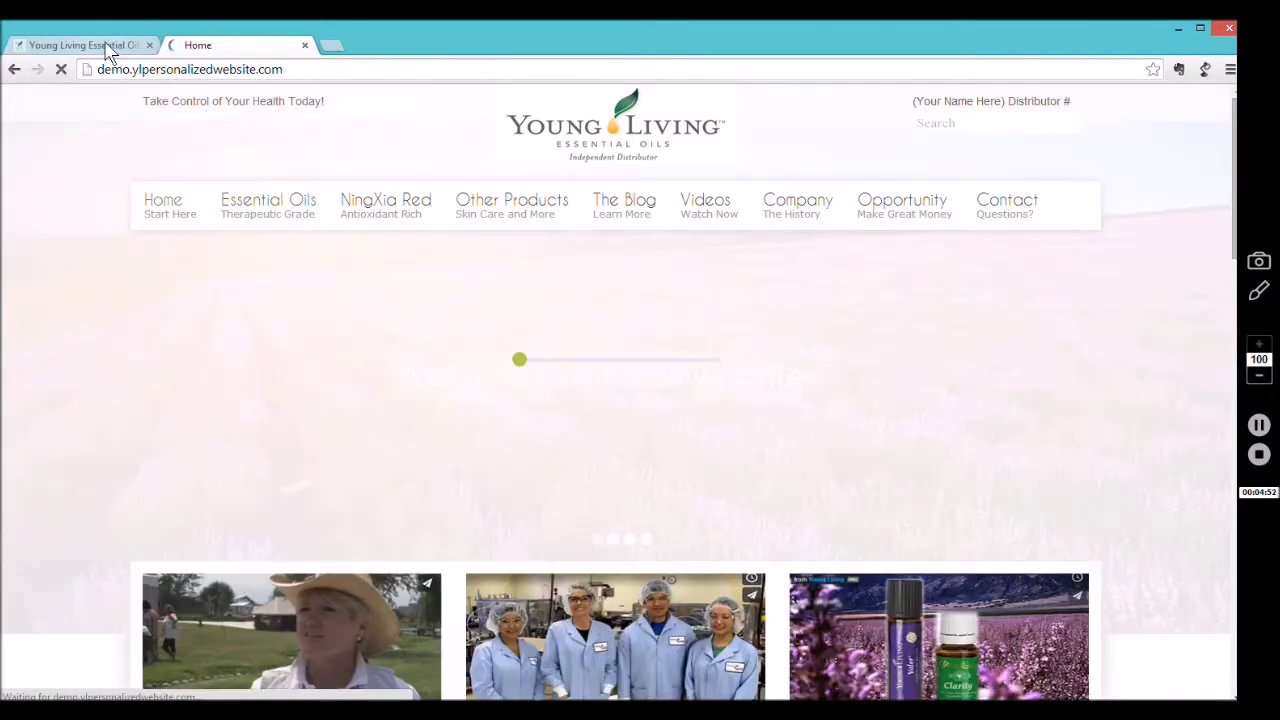
pyautogui.click(108, 45)
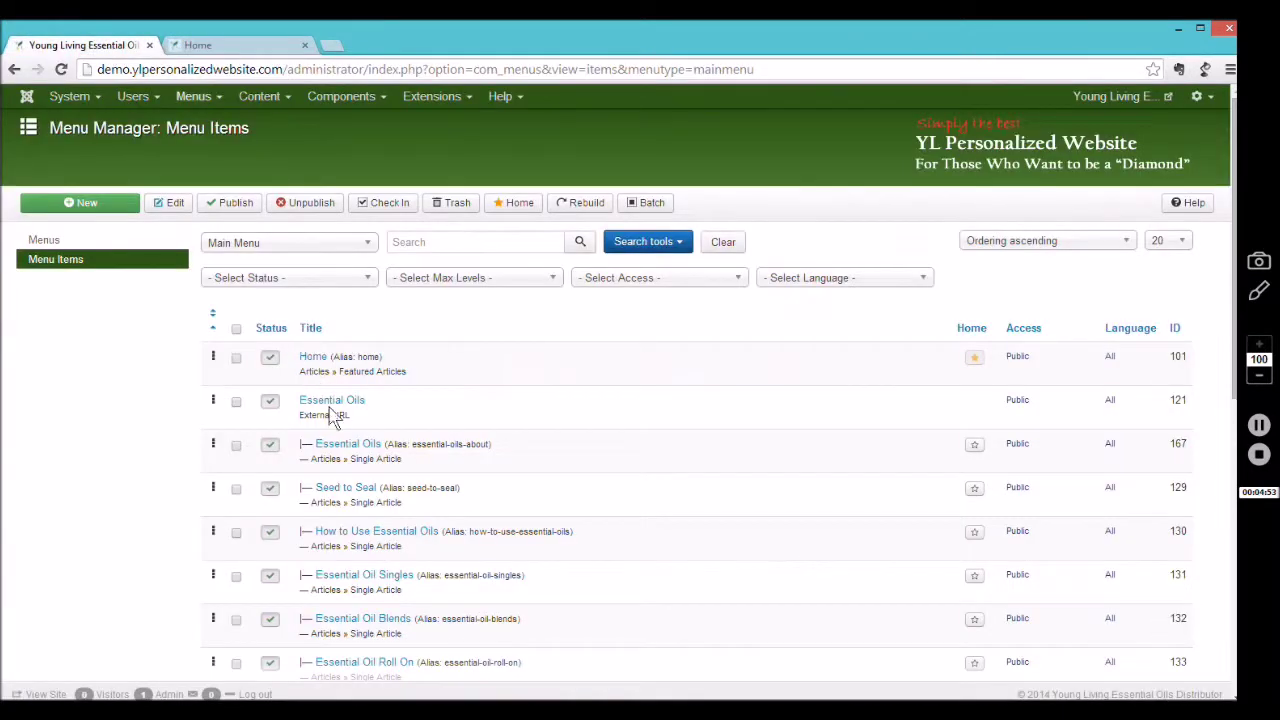
pyautogui.click(206, 47)
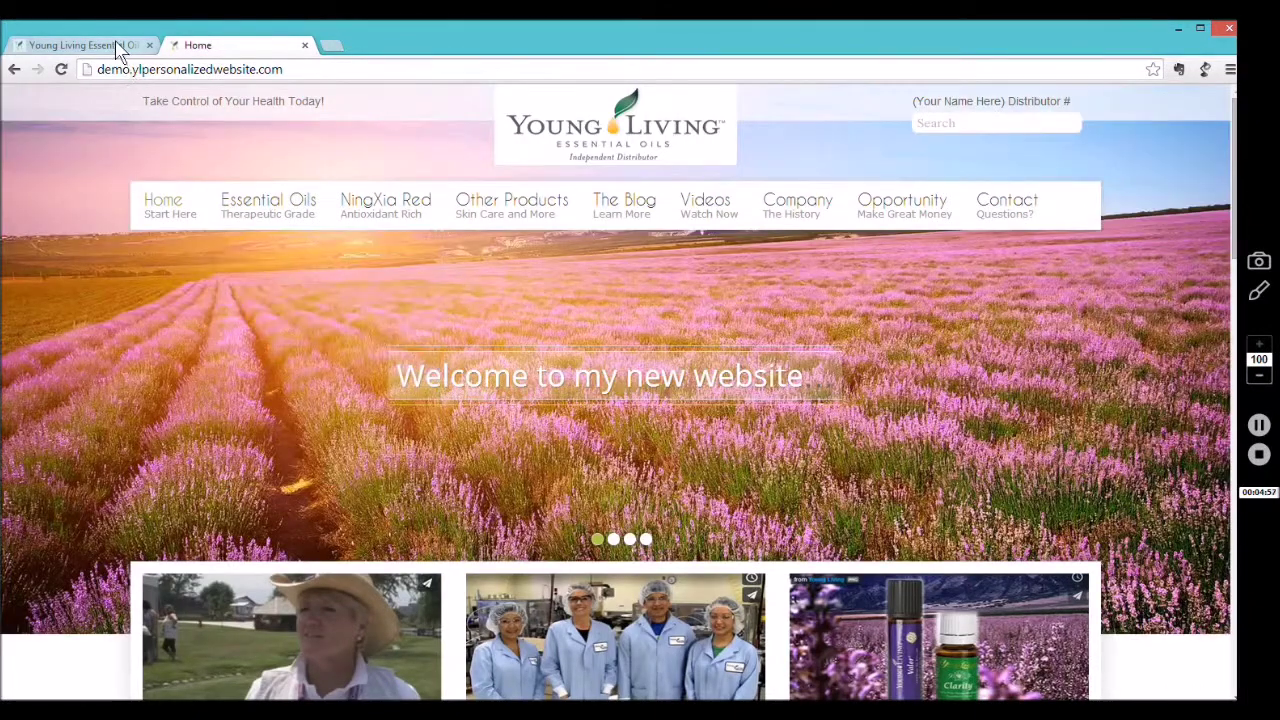
pyautogui.click(114, 46)
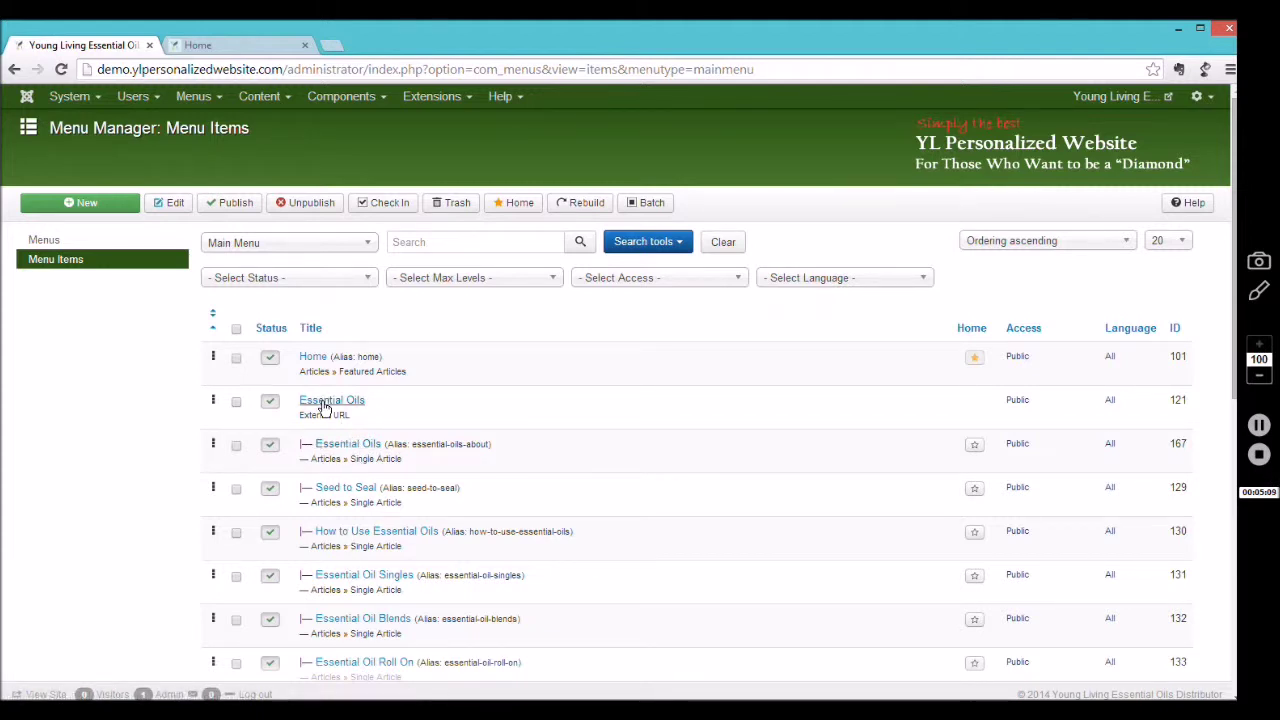
pyautogui.click(255, 50)
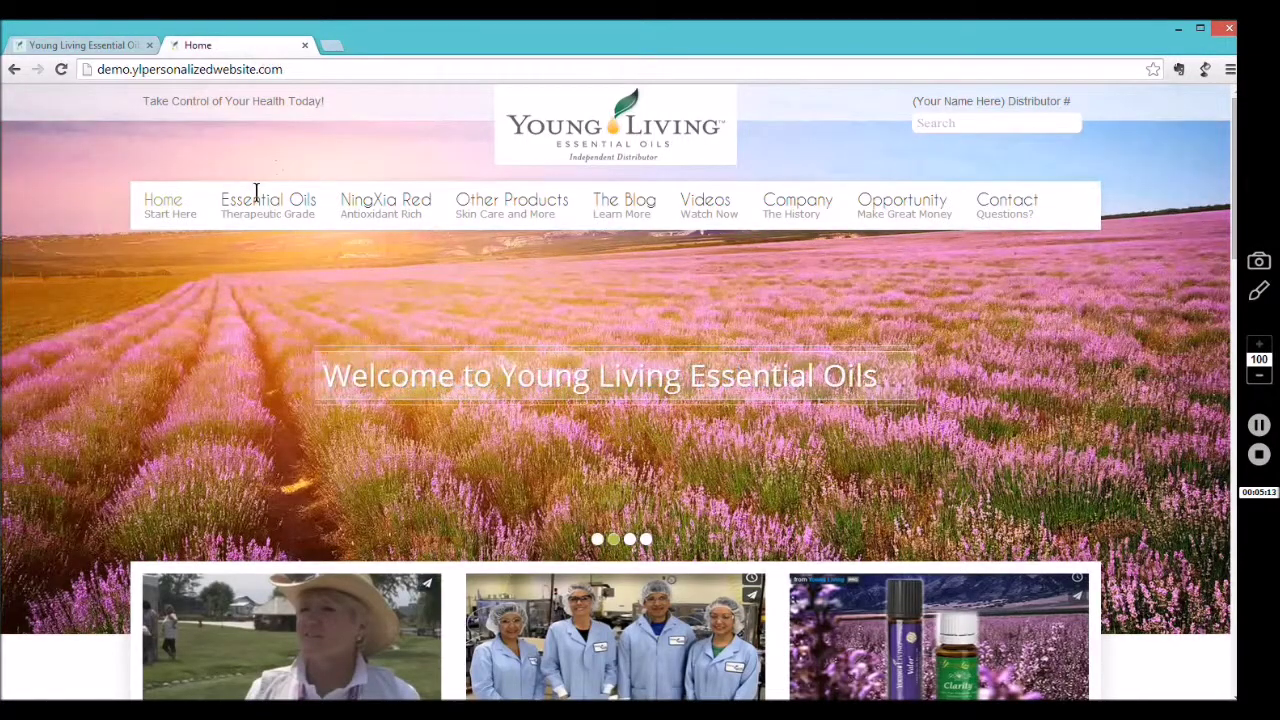
pyautogui.moveTo(257, 192)
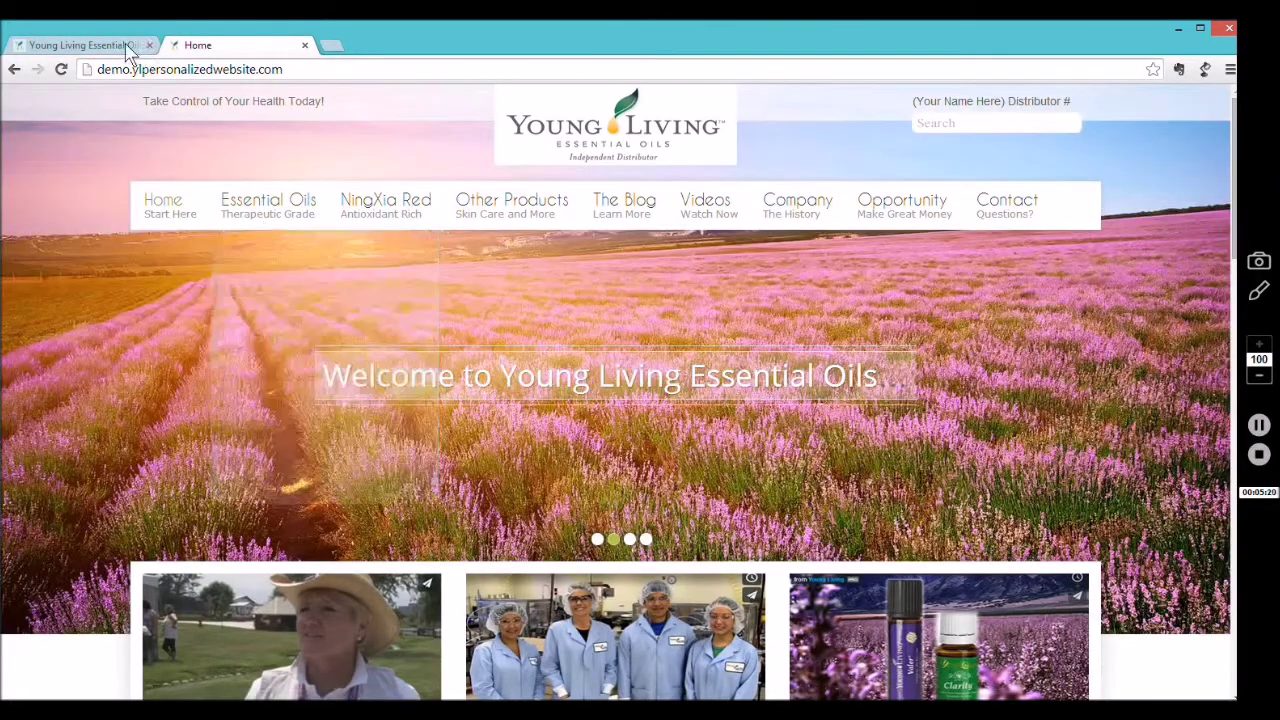
pyautogui.click(129, 45)
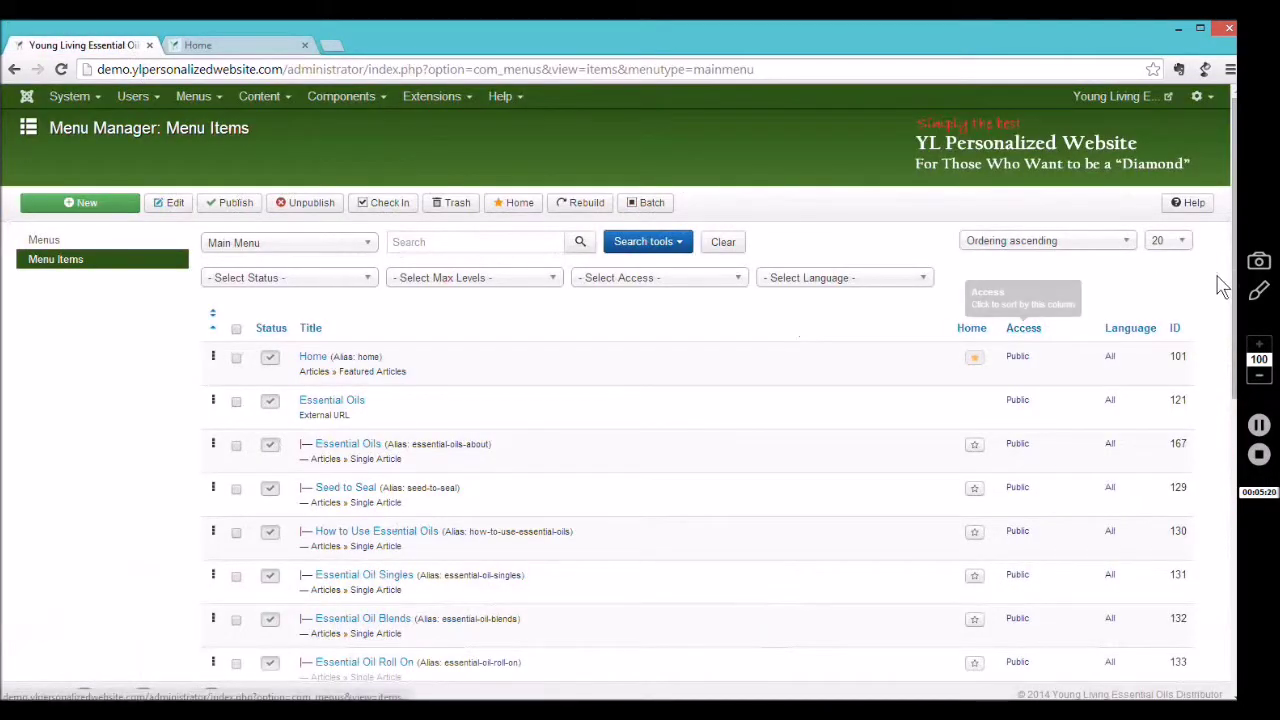
# - Compare the NingXia Red and remaining menu items with the navigation entries on the public site
pyautogui.scroll(-3, 1238, 325)
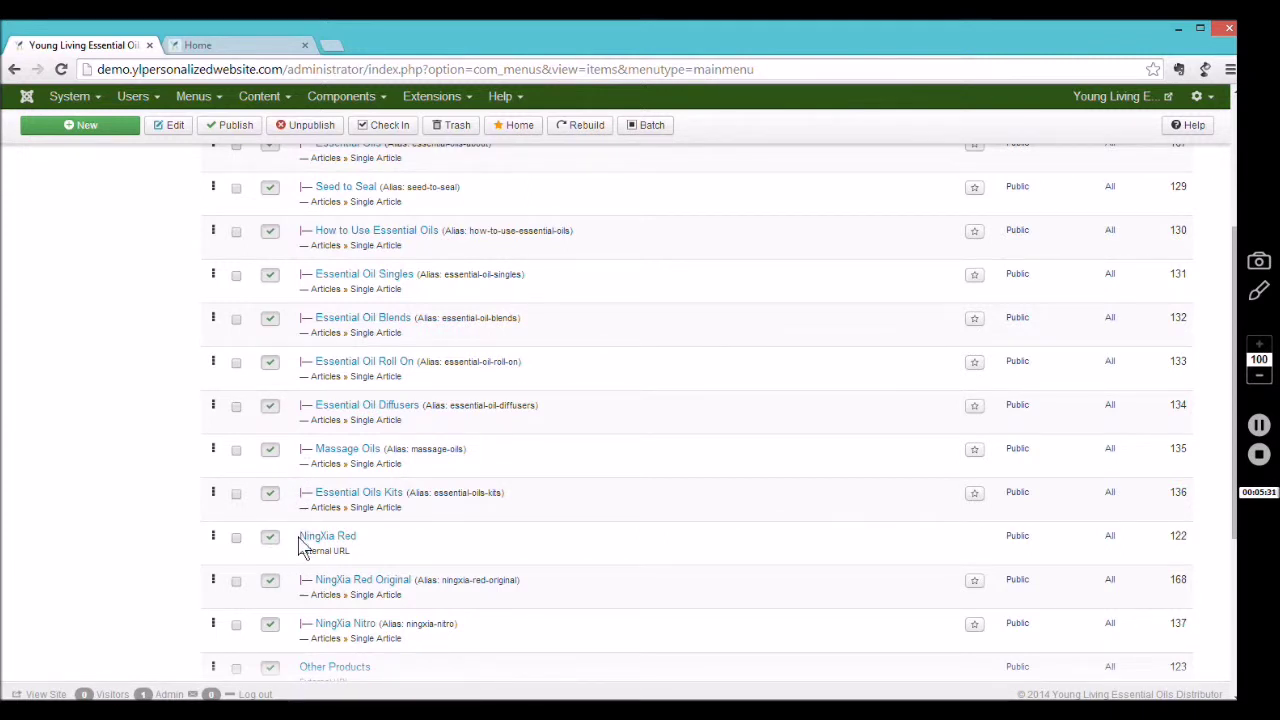
pyautogui.click(252, 46)
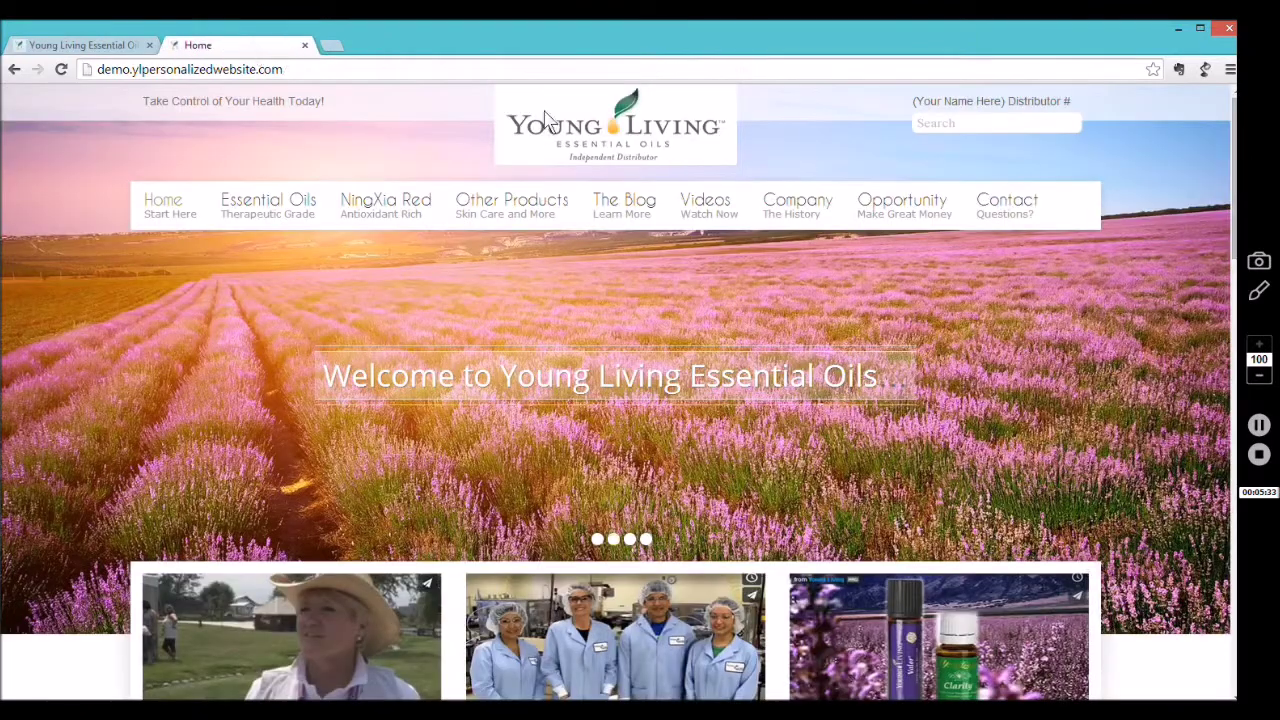
pyautogui.moveTo(388, 200)
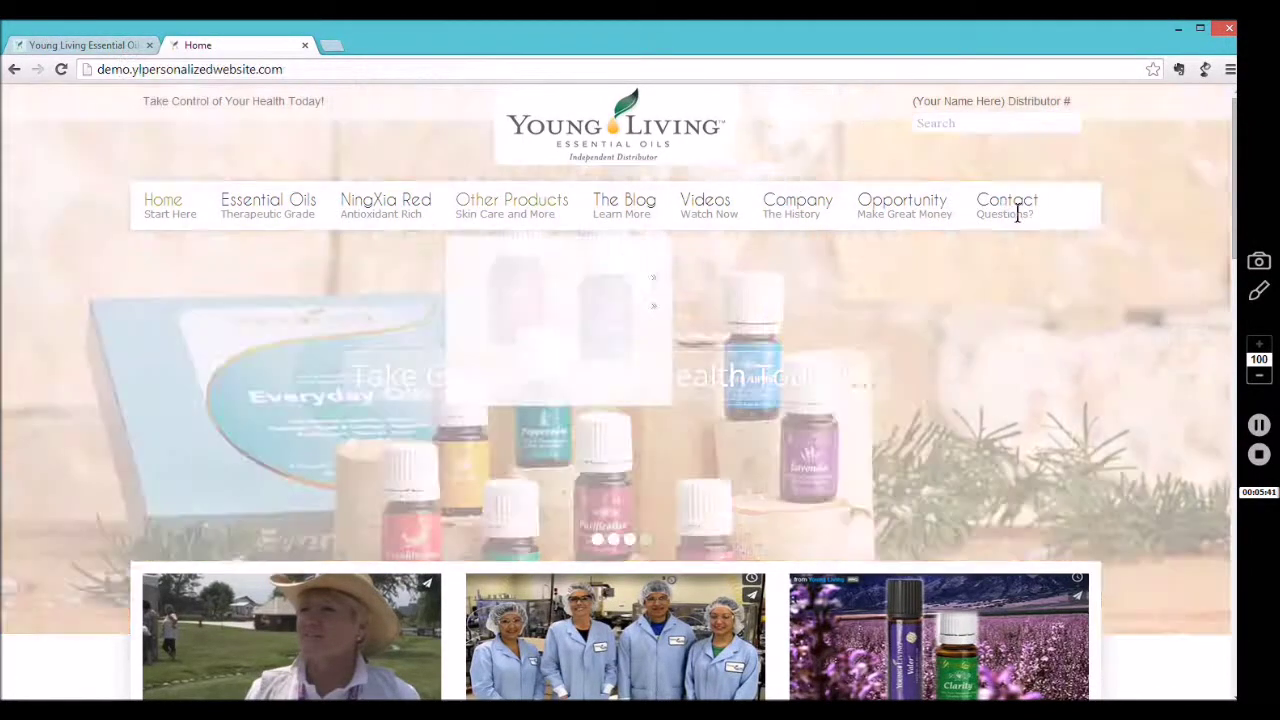
pyautogui.moveTo(1018, 213)
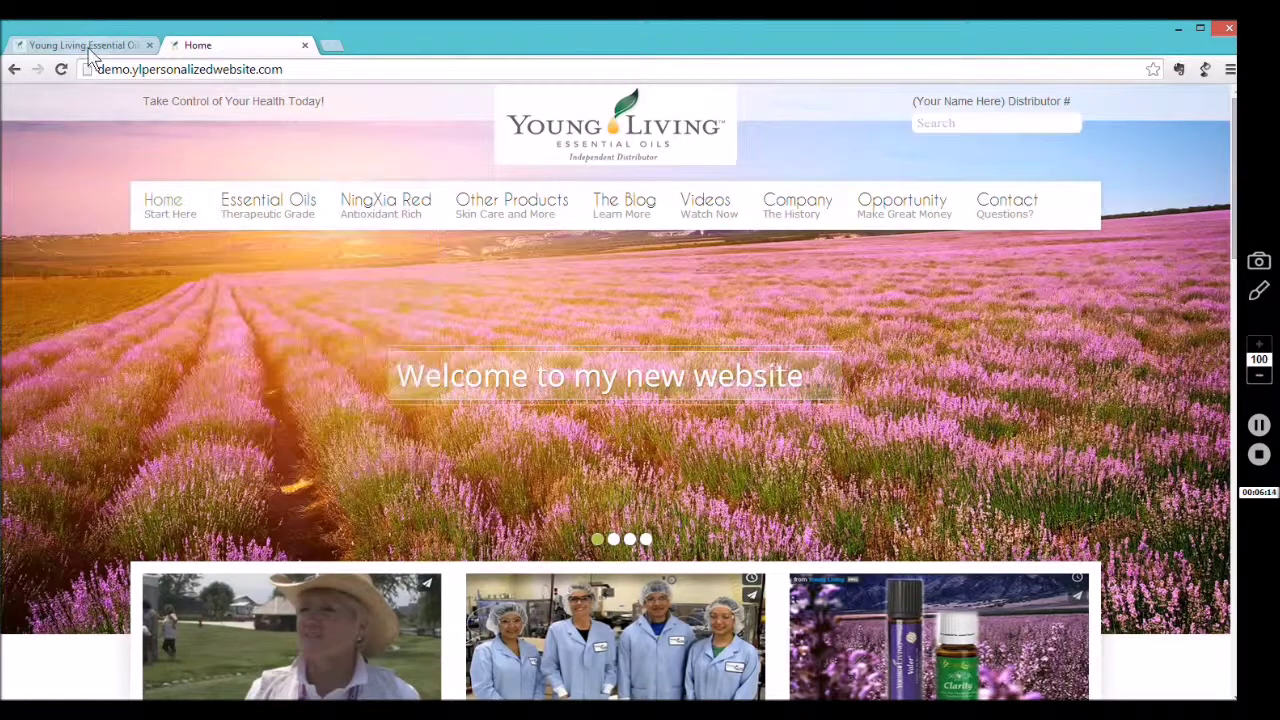
# - Open the top-level Essential Oils menu item, review it against the public site's navigation, and close it unchanged
pyautogui.click(86, 45)
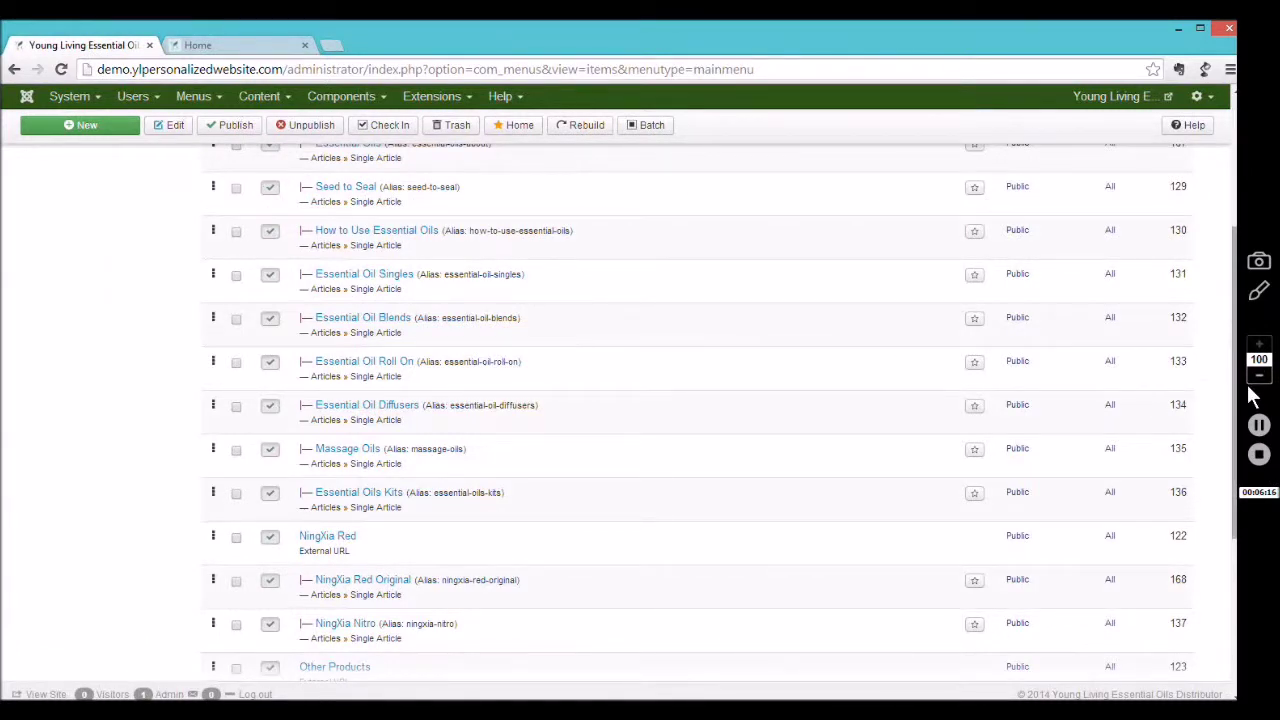
pyautogui.moveTo(1240, 385); pyautogui.dragTo(1240, 263)
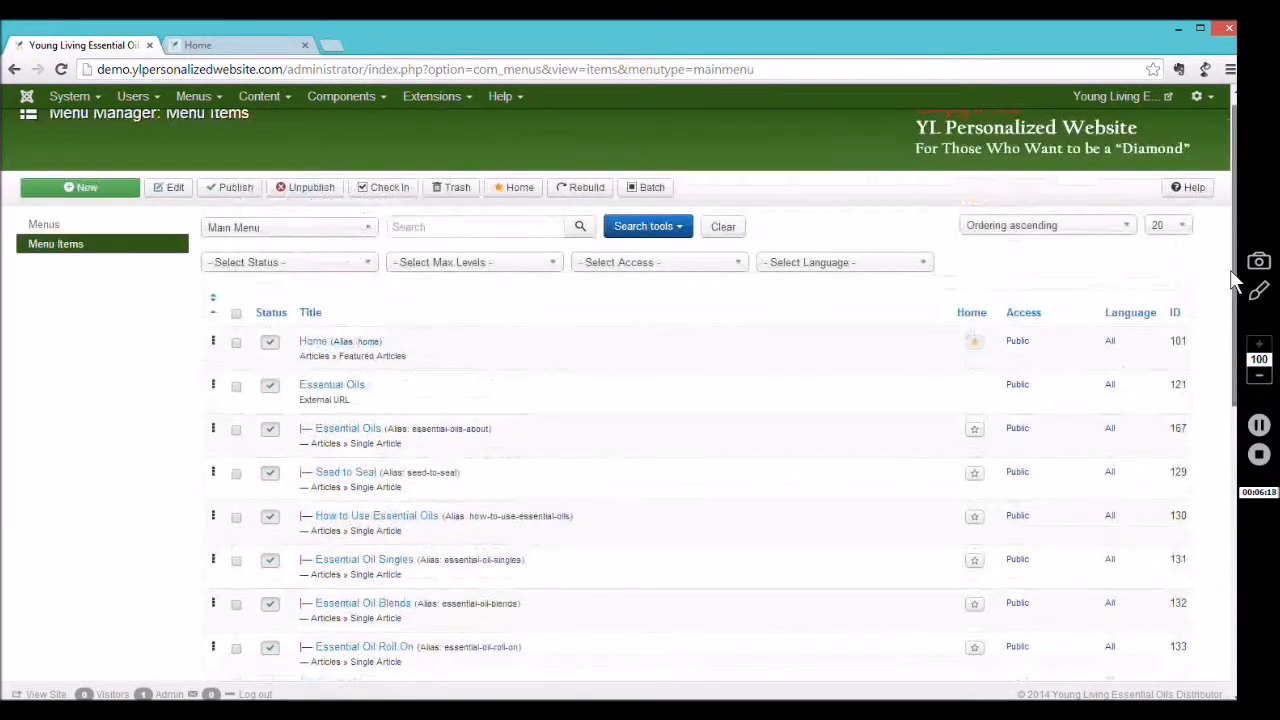
pyautogui.click(330, 385)
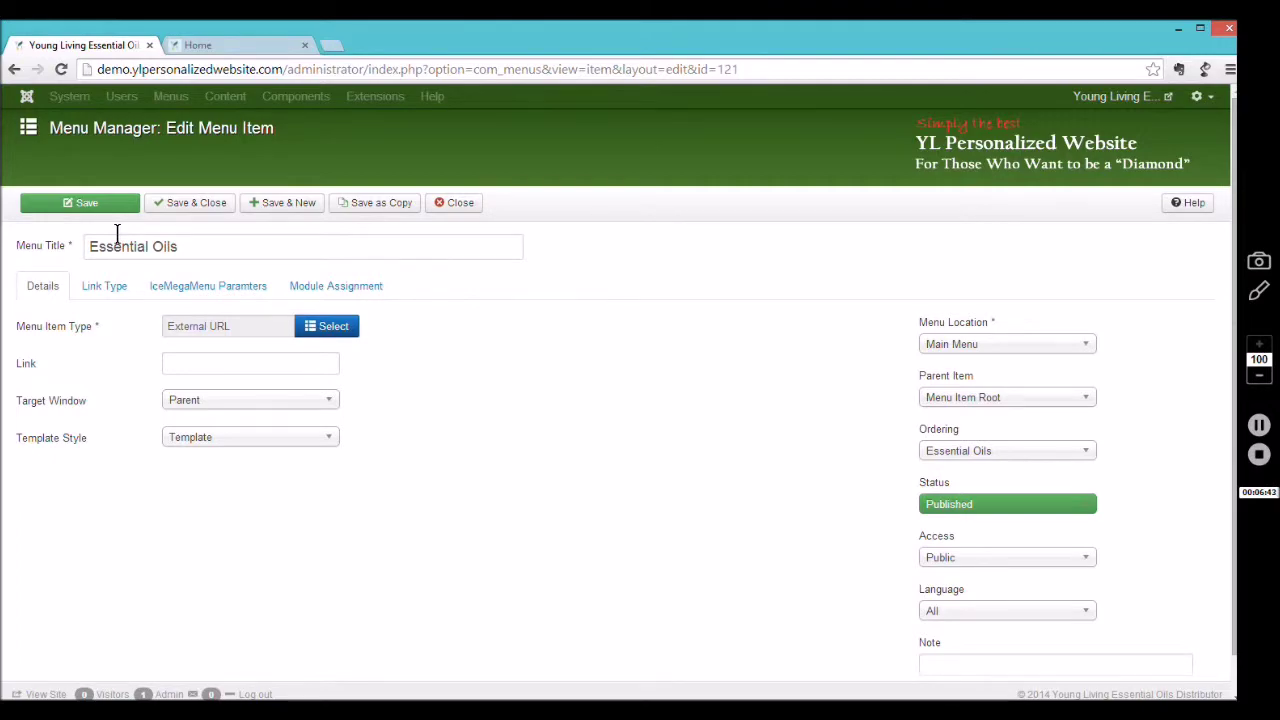
pyautogui.click(193, 45)
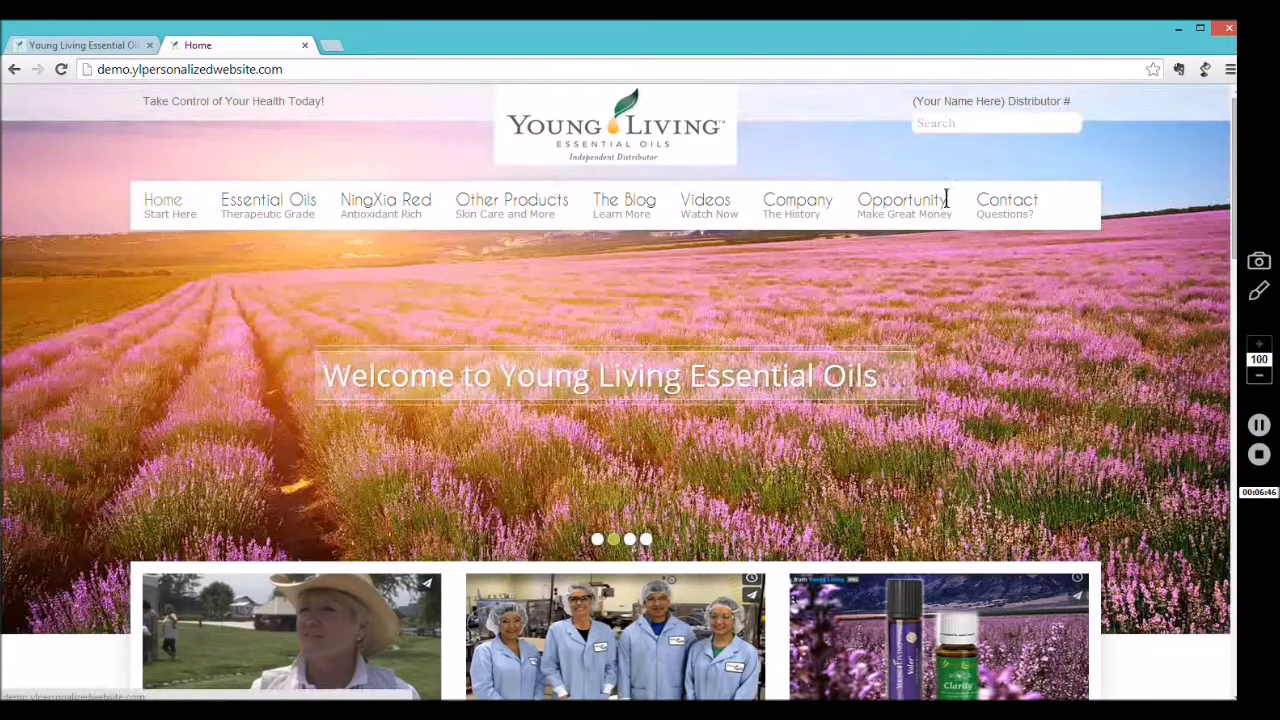
pyautogui.moveTo(294, 237)
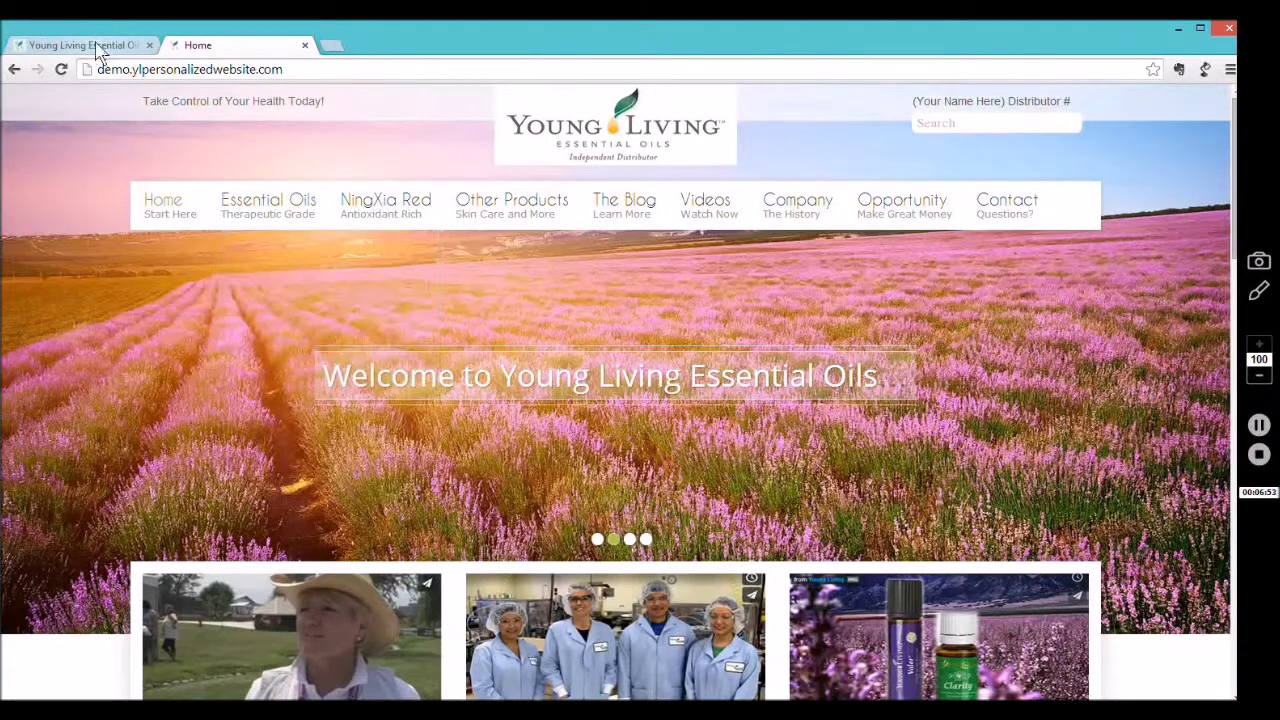
pyautogui.click(92, 45)
pyautogui.click(455, 203)
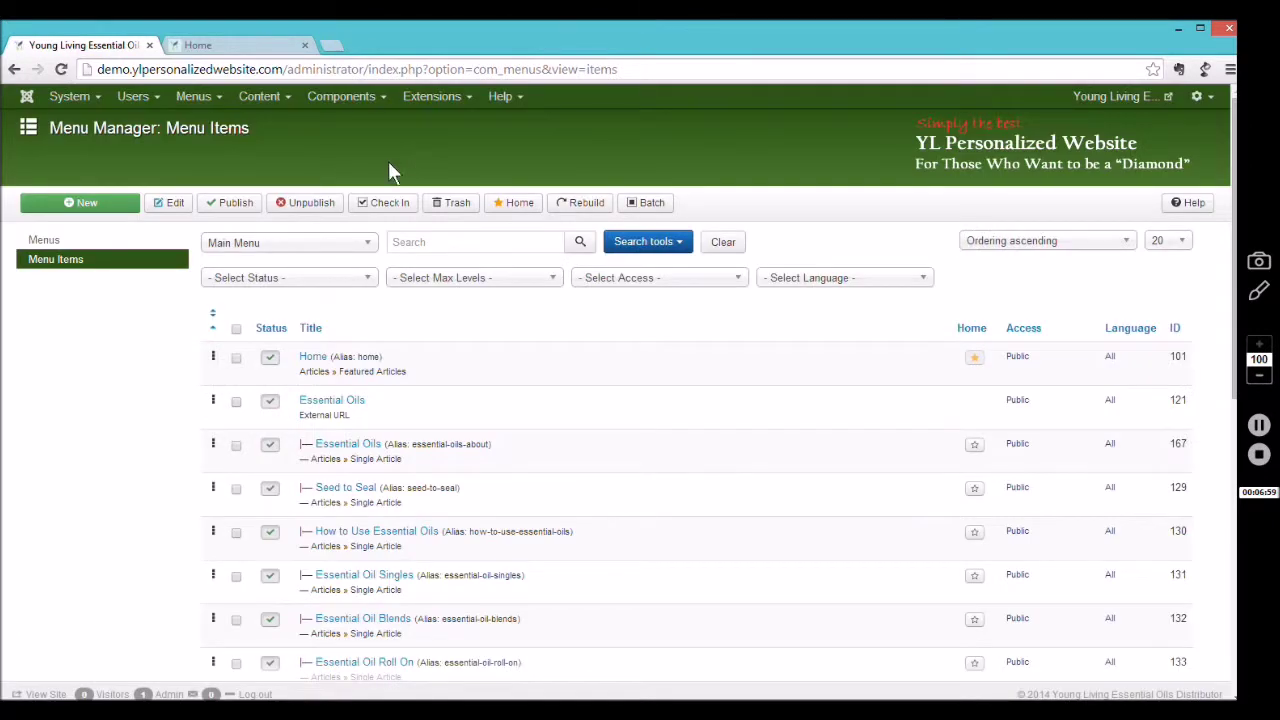
# - Start a new Main Menu item with the menu title "My new article"
pyautogui.click(101, 205)
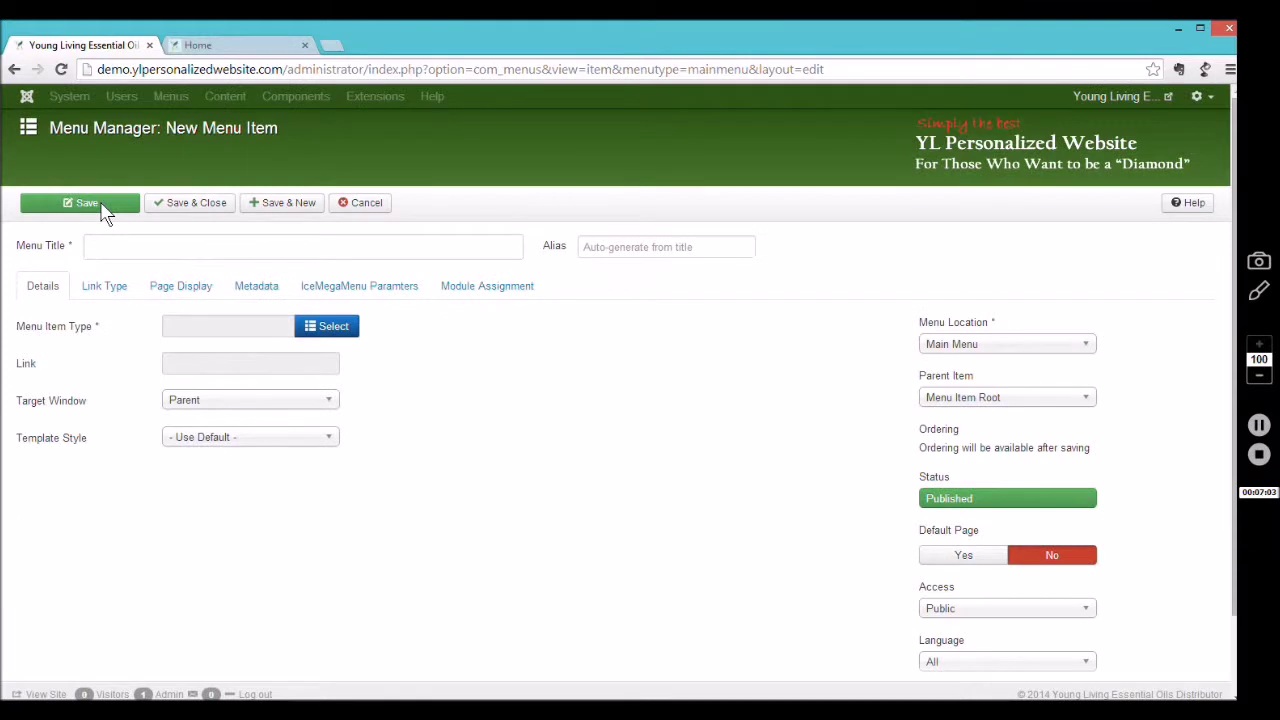
pyautogui.click(105, 249)
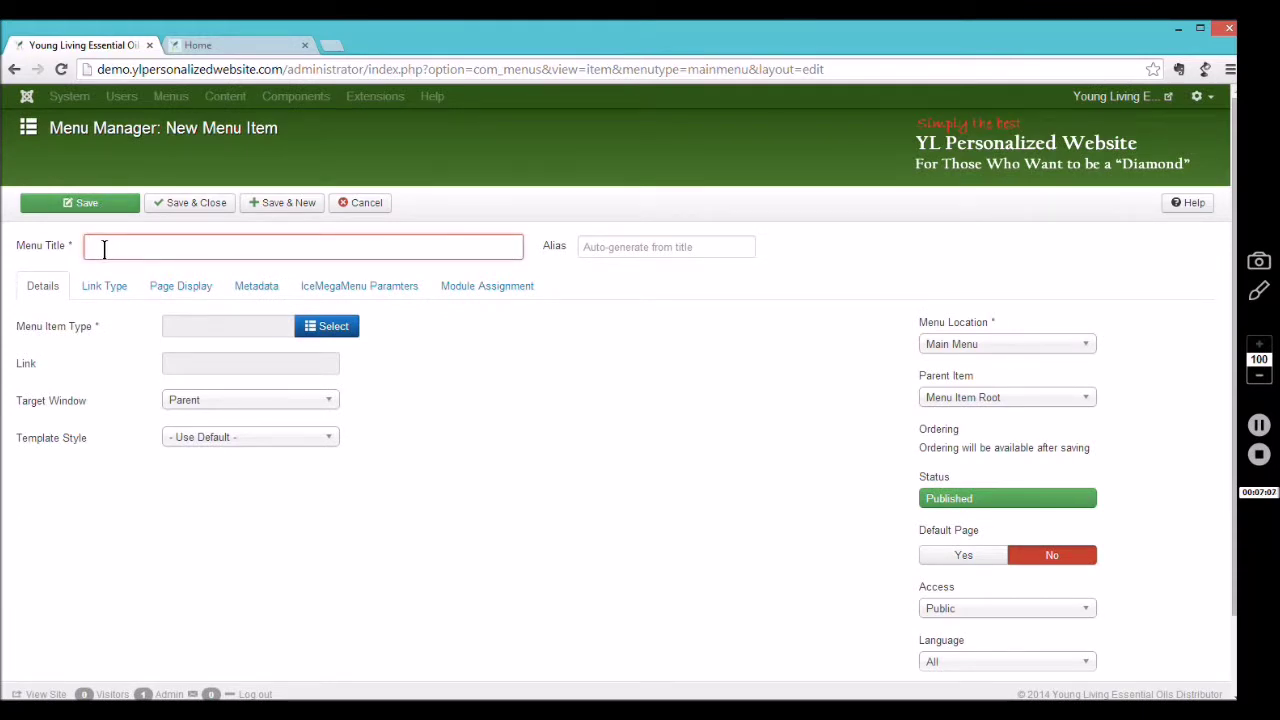
pyautogui.write('My n')
pyautogui.click(110, 289)
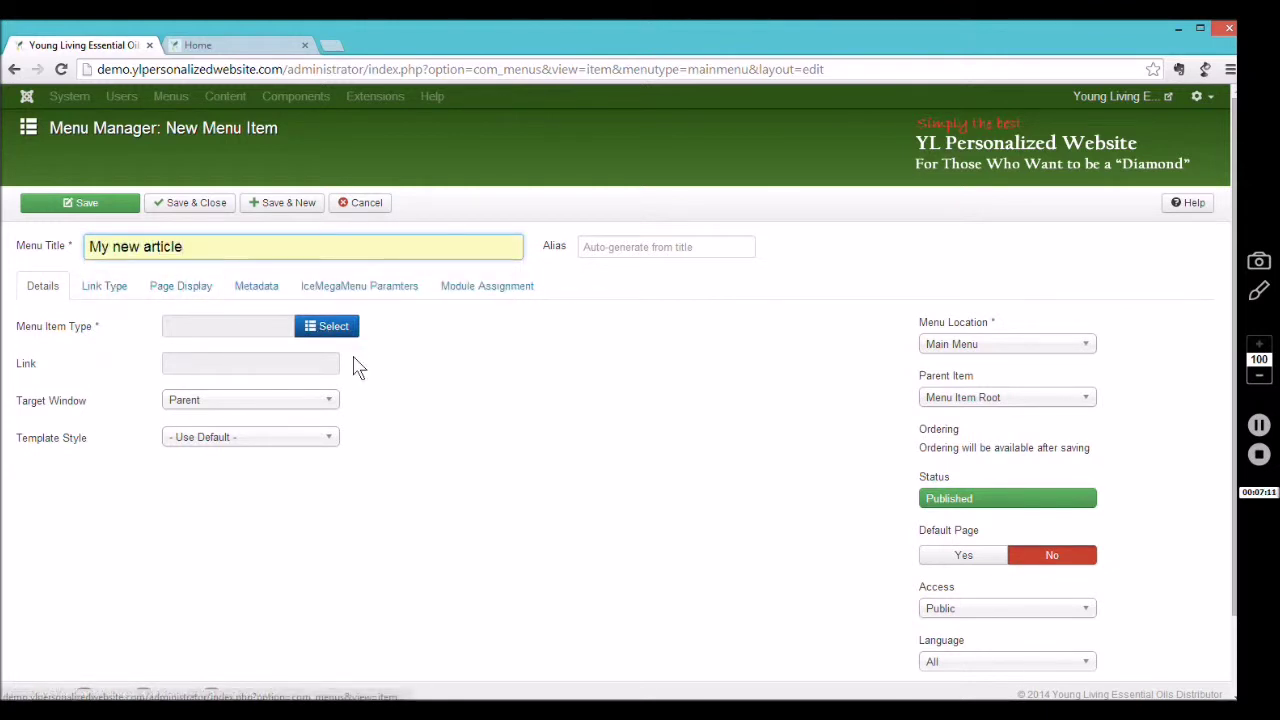
# - Set the menu item type to Single Article and select the article "My new article" for it
pyautogui.click(330, 328)
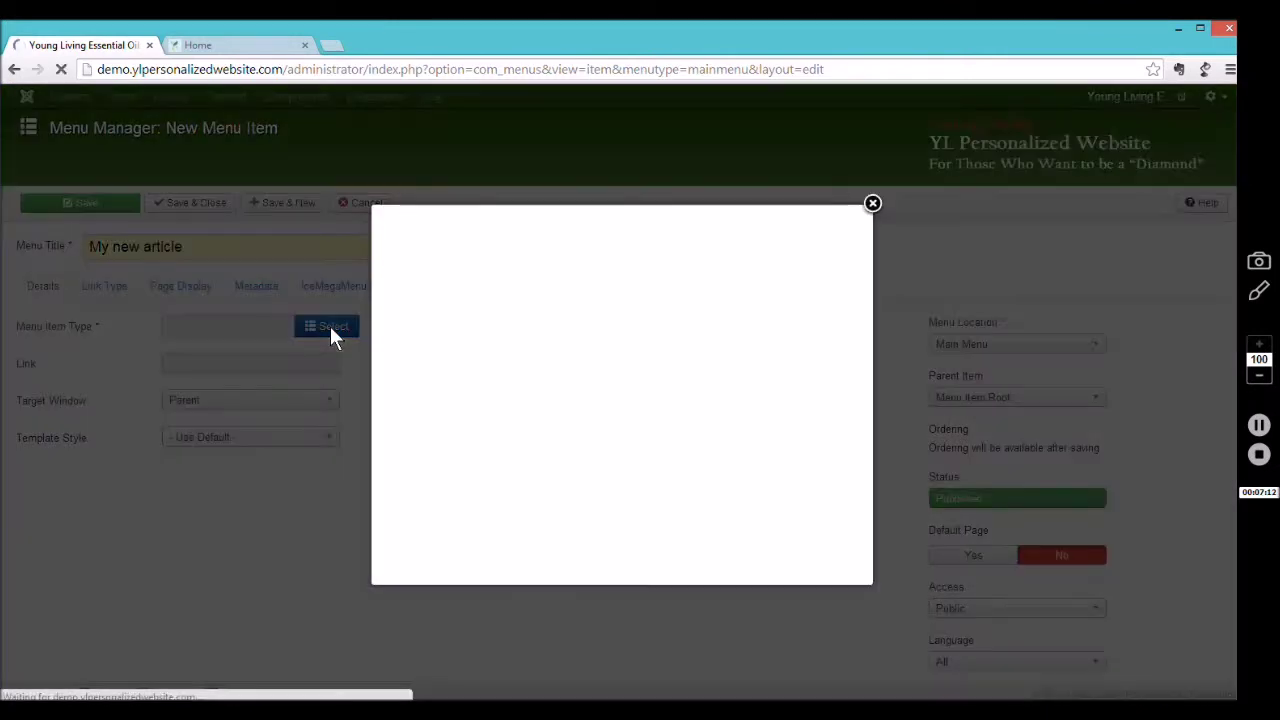
pyautogui.click(430, 229)
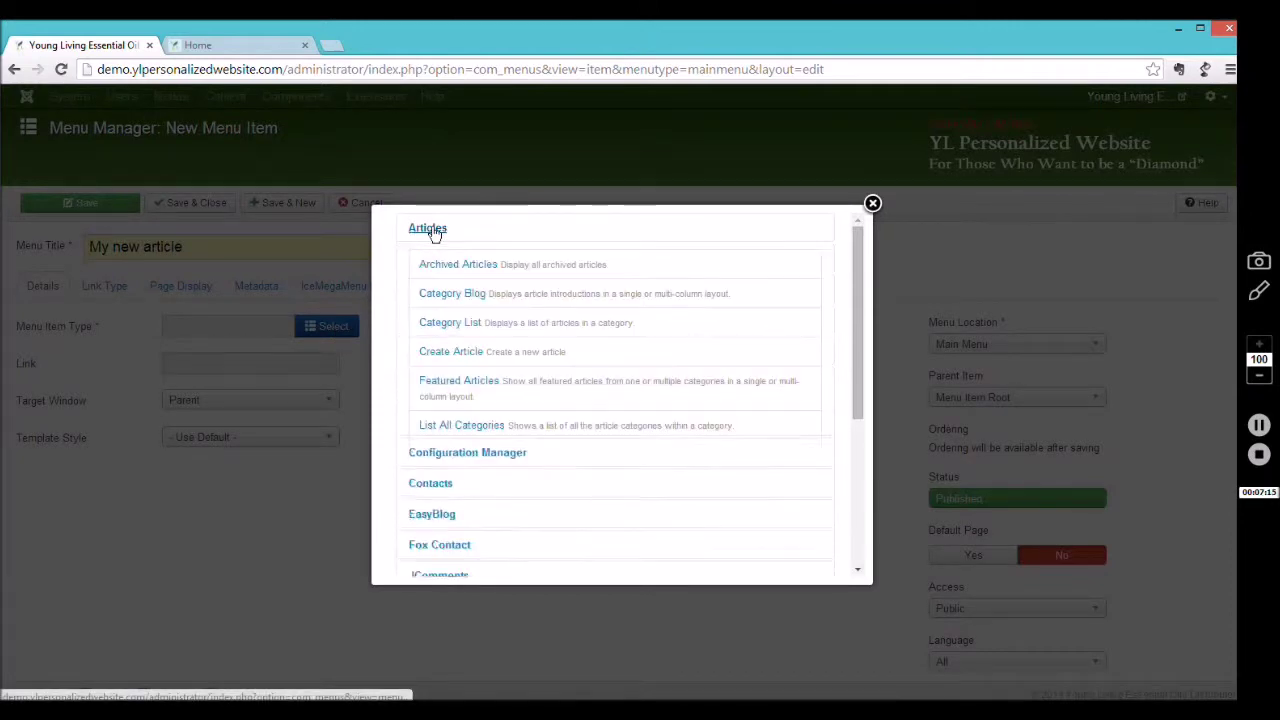
pyautogui.click(450, 455)
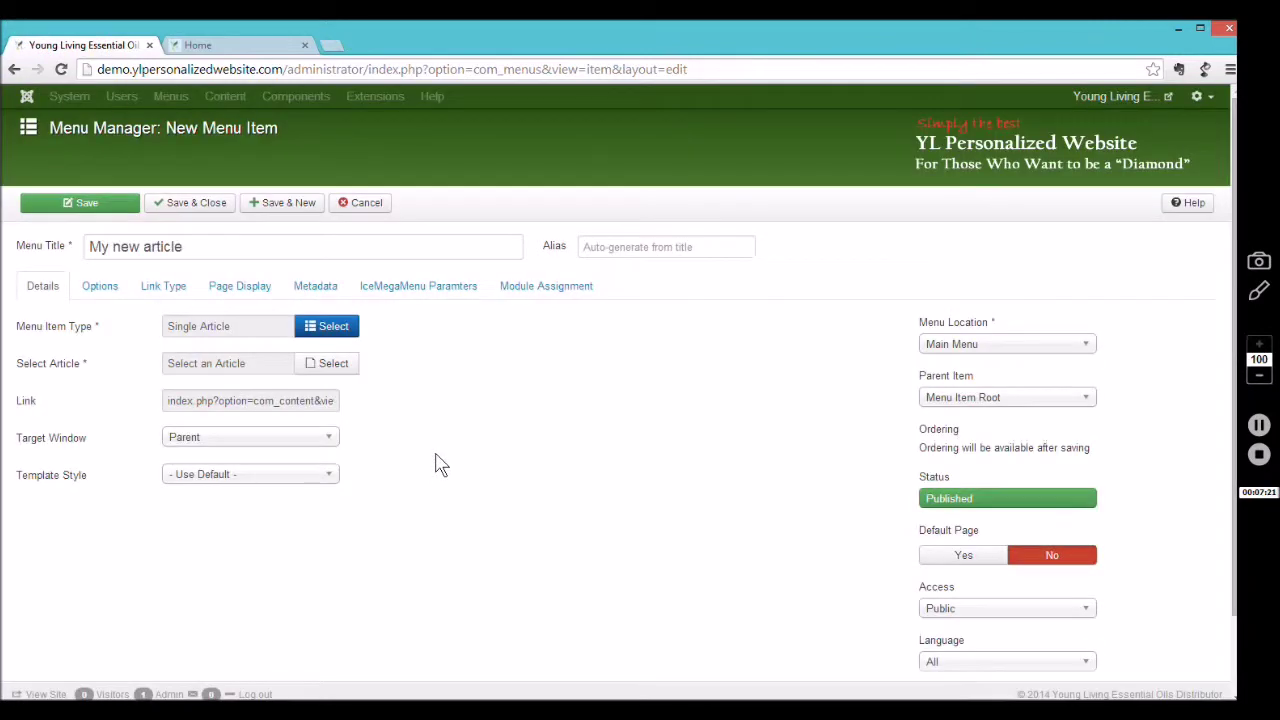
pyautogui.click(333, 363)
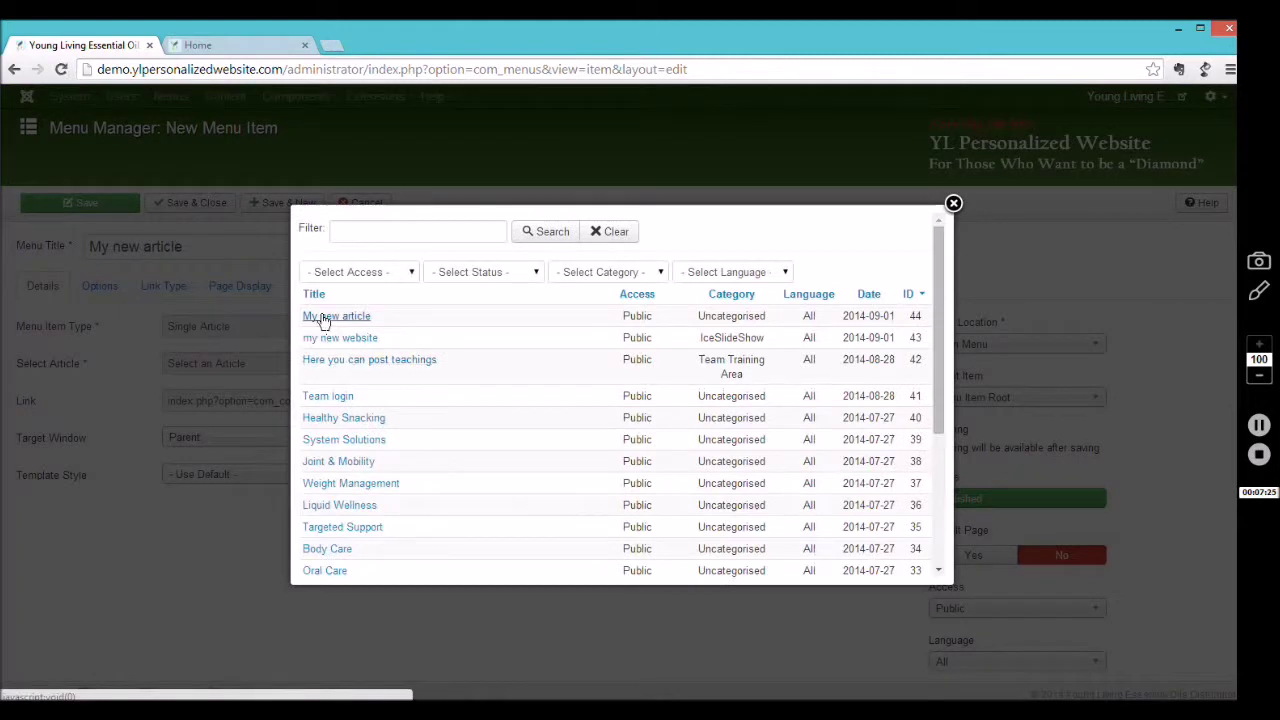
pyautogui.click(326, 318)
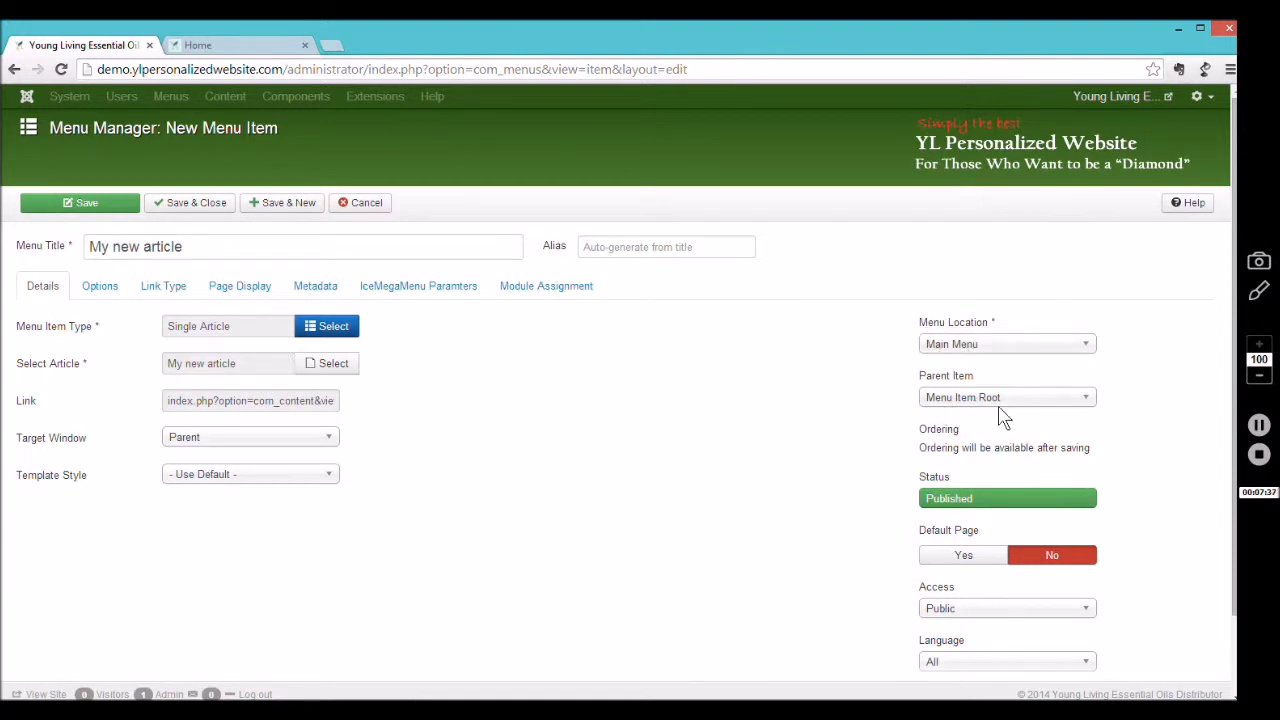
# - Review the public site's navigation, and set the new menu item's parent to the top-level Essential Oils entry
pyautogui.click(268, 45)
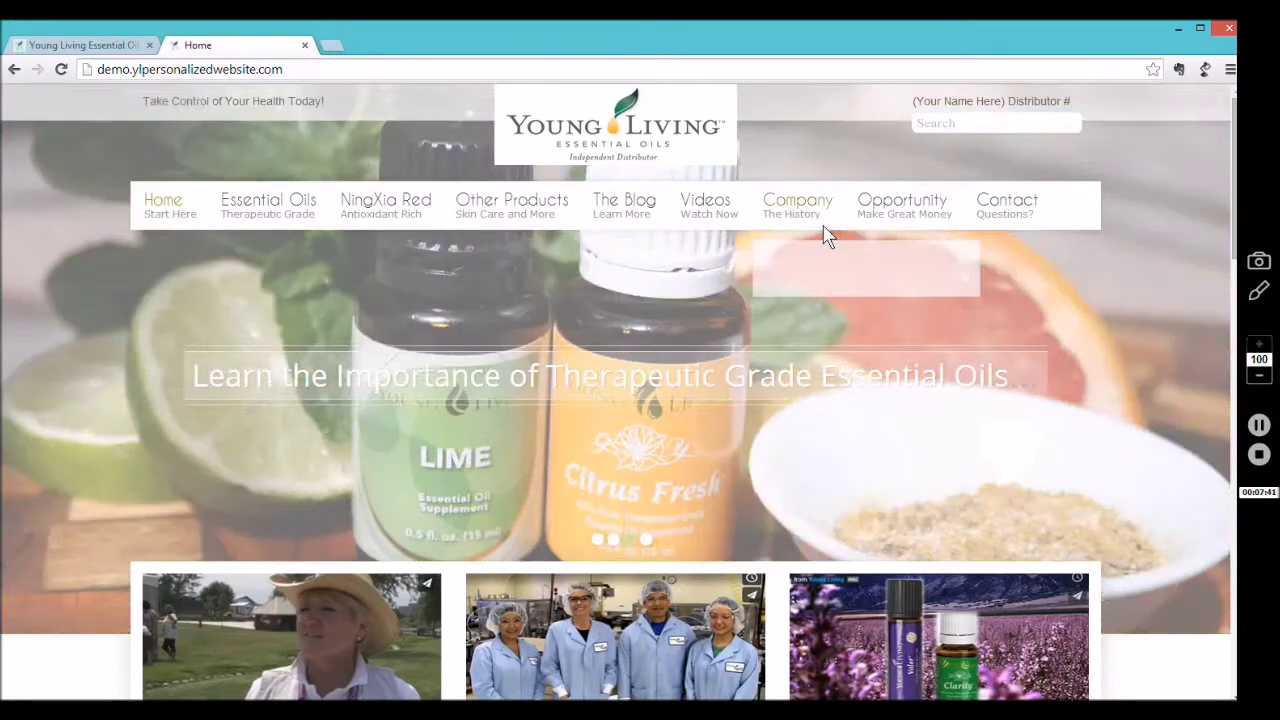
pyautogui.moveTo(824, 227)
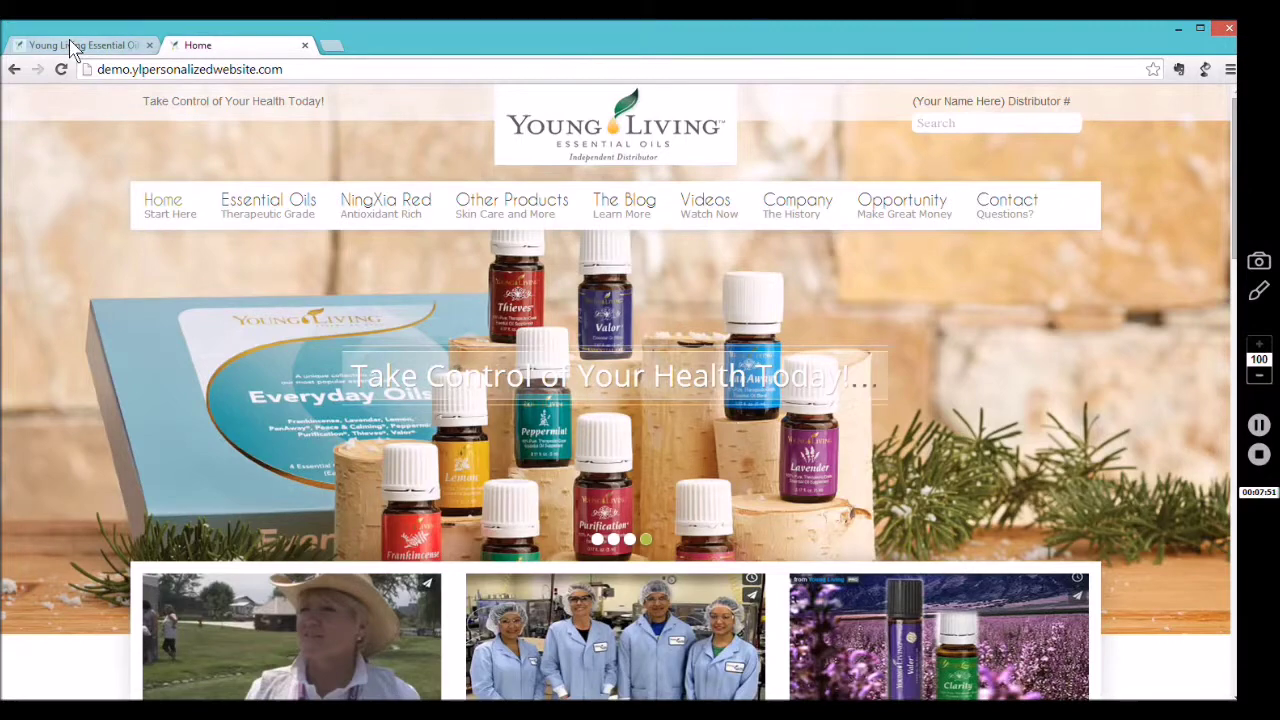
pyautogui.click(72, 46)
pyautogui.click(1088, 398)
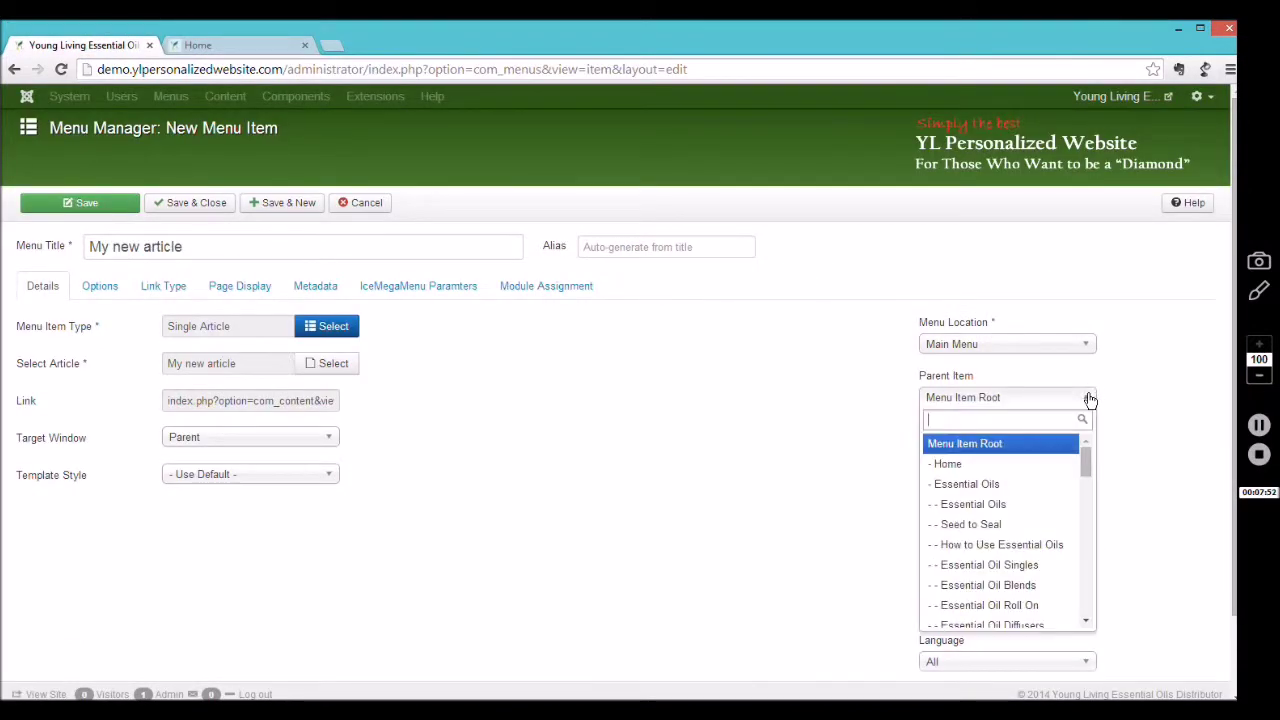
pyautogui.click(980, 486)
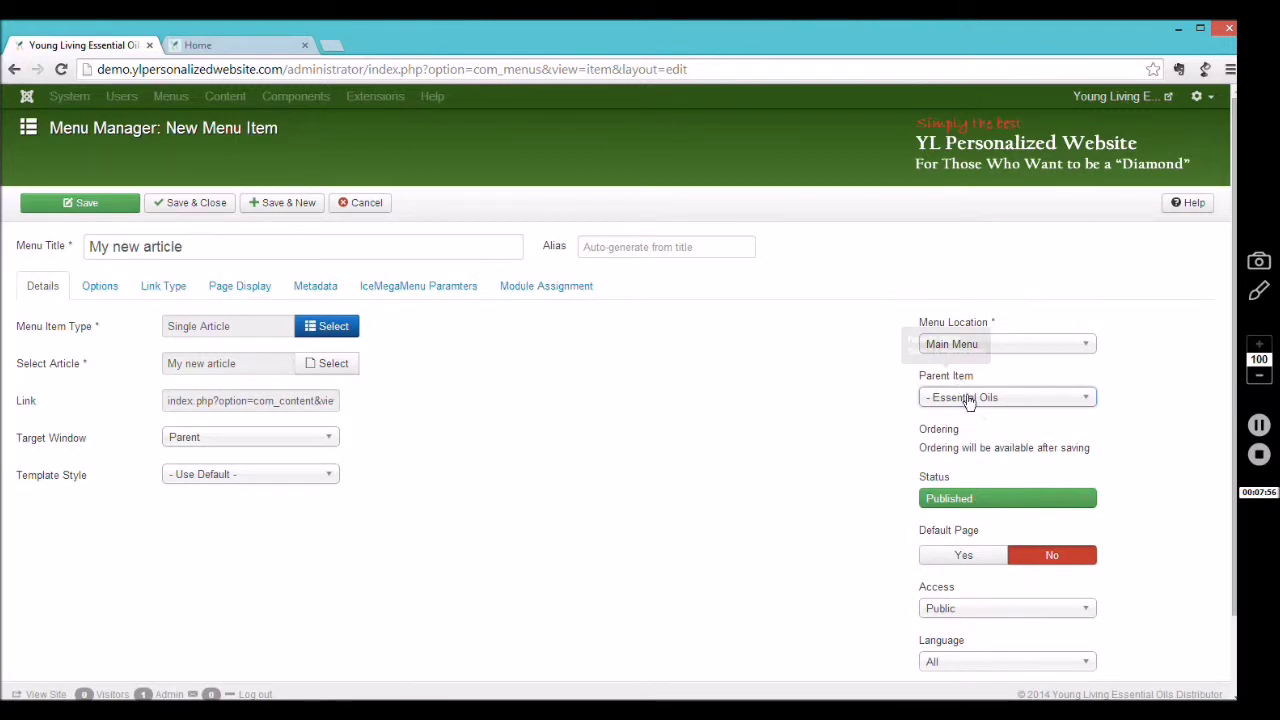
# - Check the Essential Oils submenu on the public site, and return to the new menu item
pyautogui.click(229, 40)
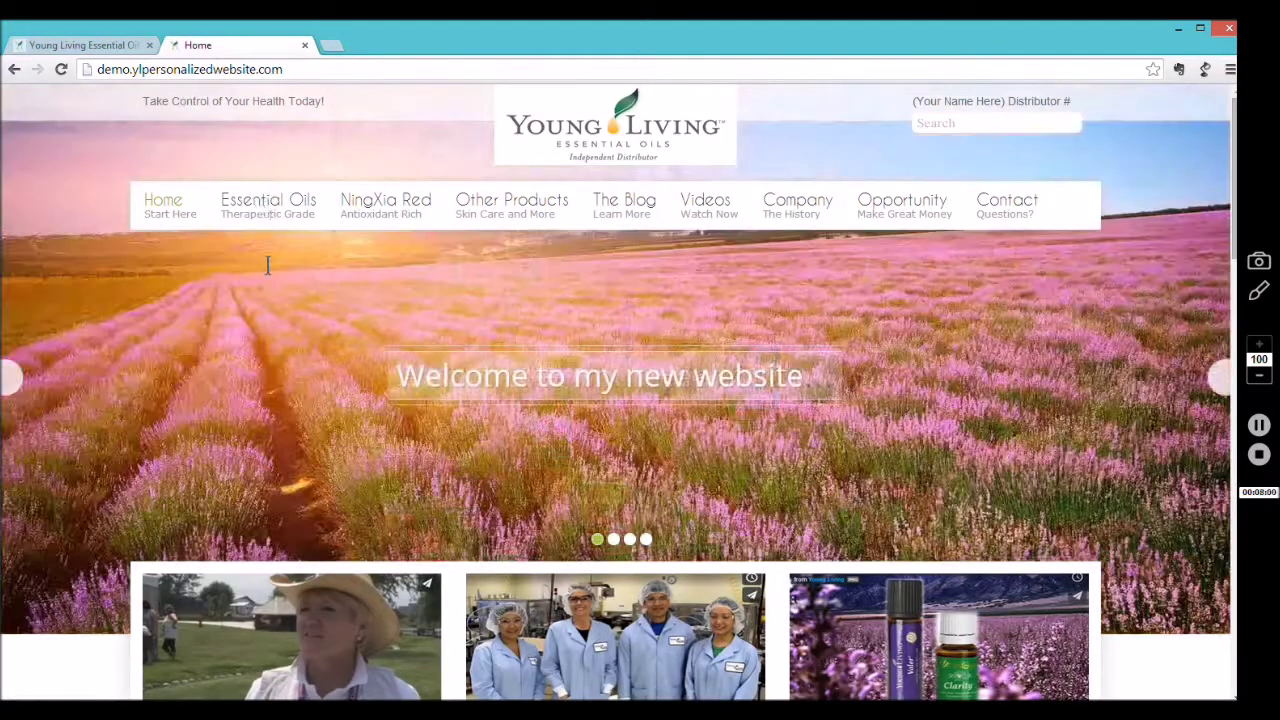
pyautogui.moveTo(268, 231)
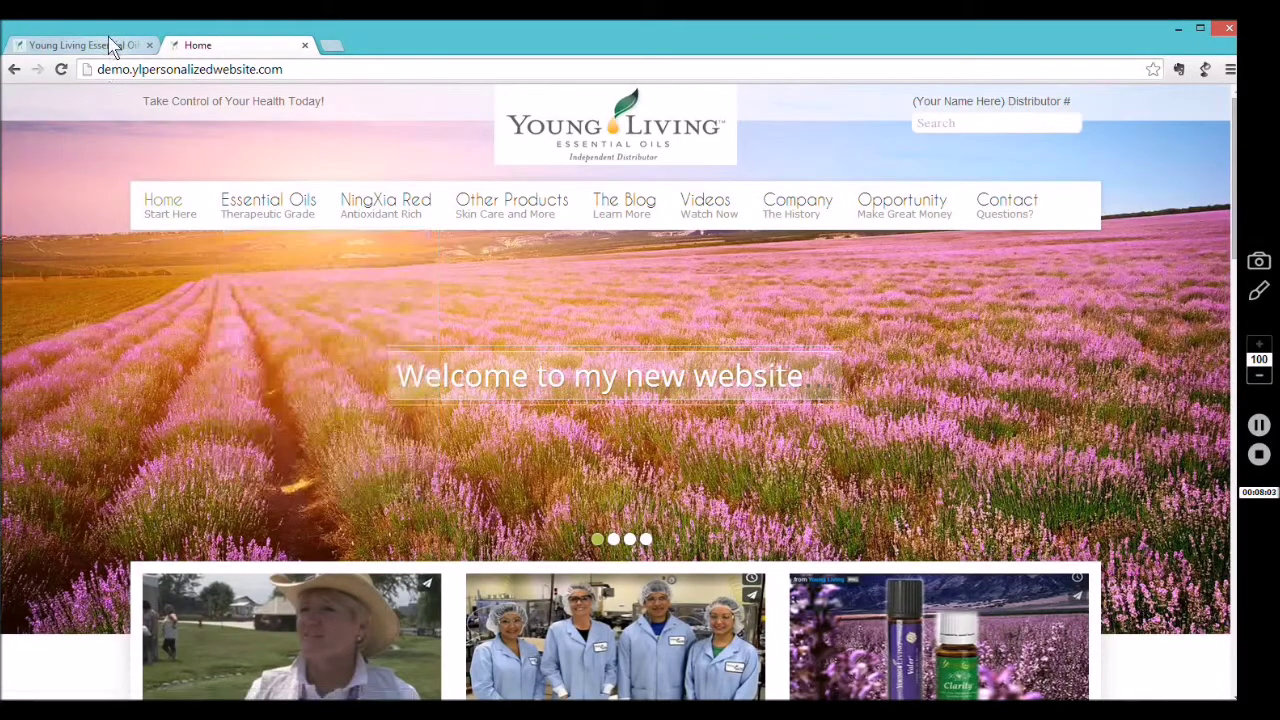
pyautogui.click(112, 46)
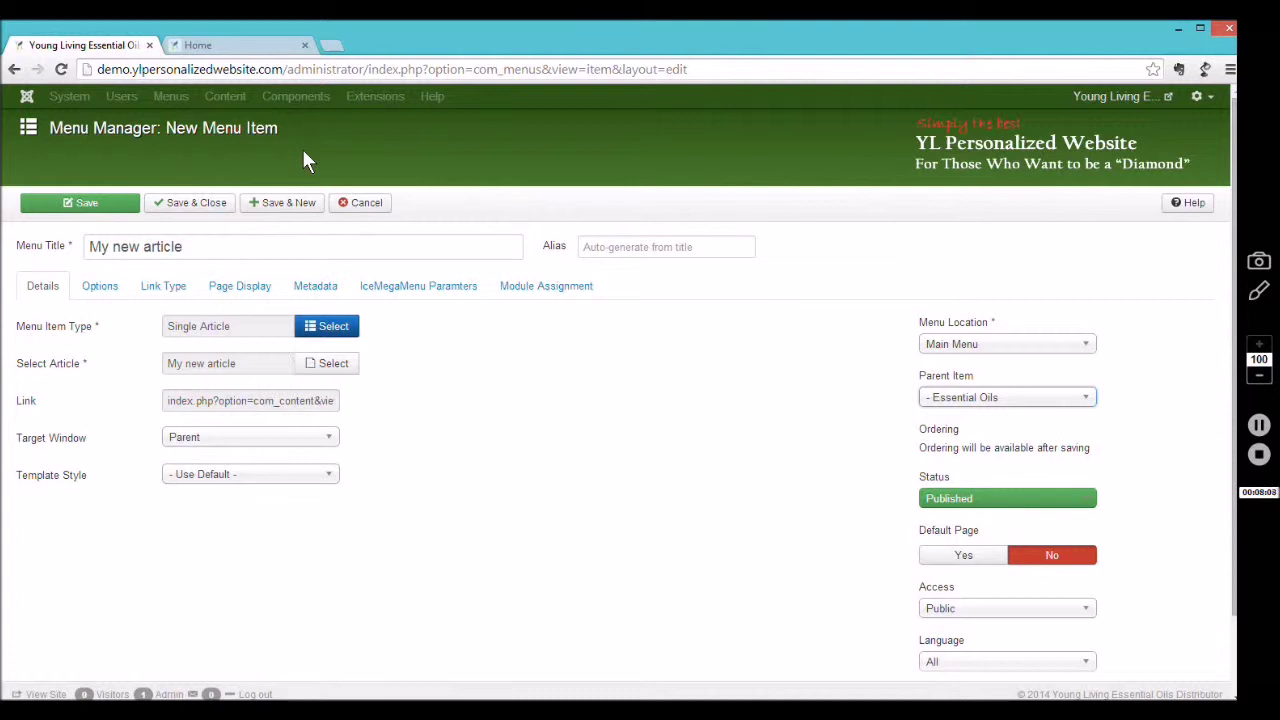
# - Review the menu item's display options and compare them with the Seed to Seal page on the public site
pyautogui.click(110, 290)
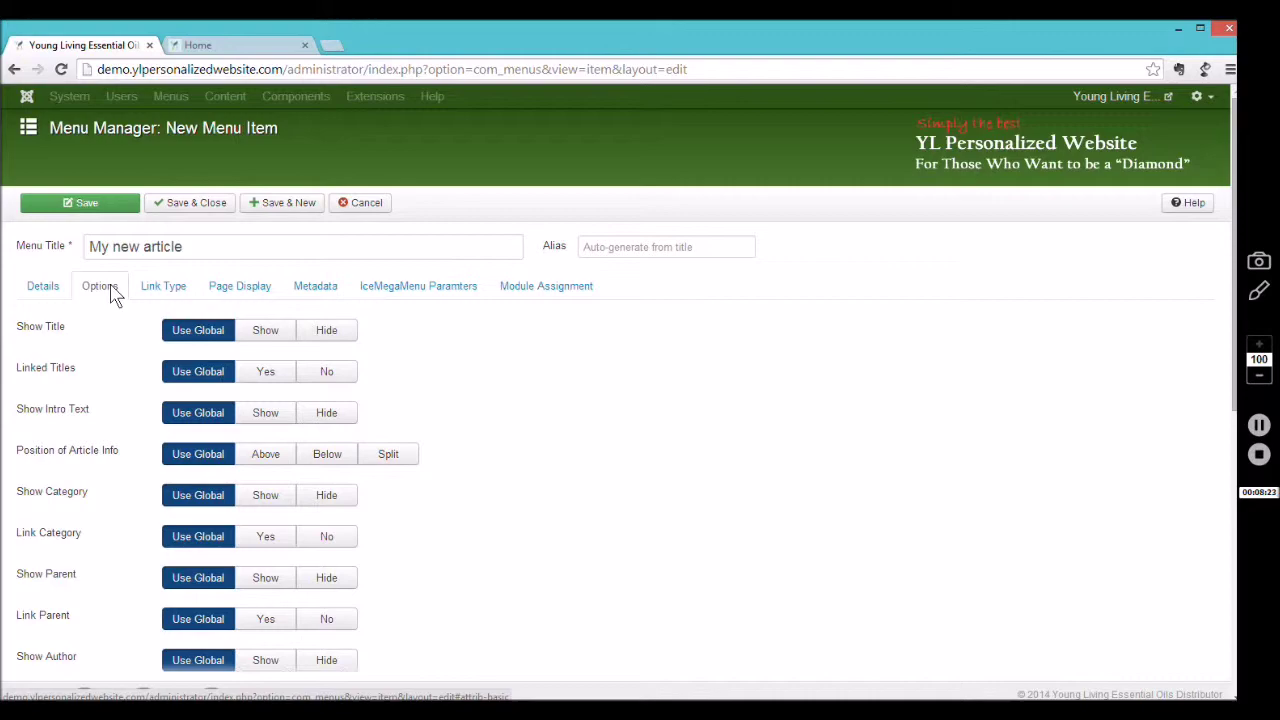
pyautogui.click(210, 46)
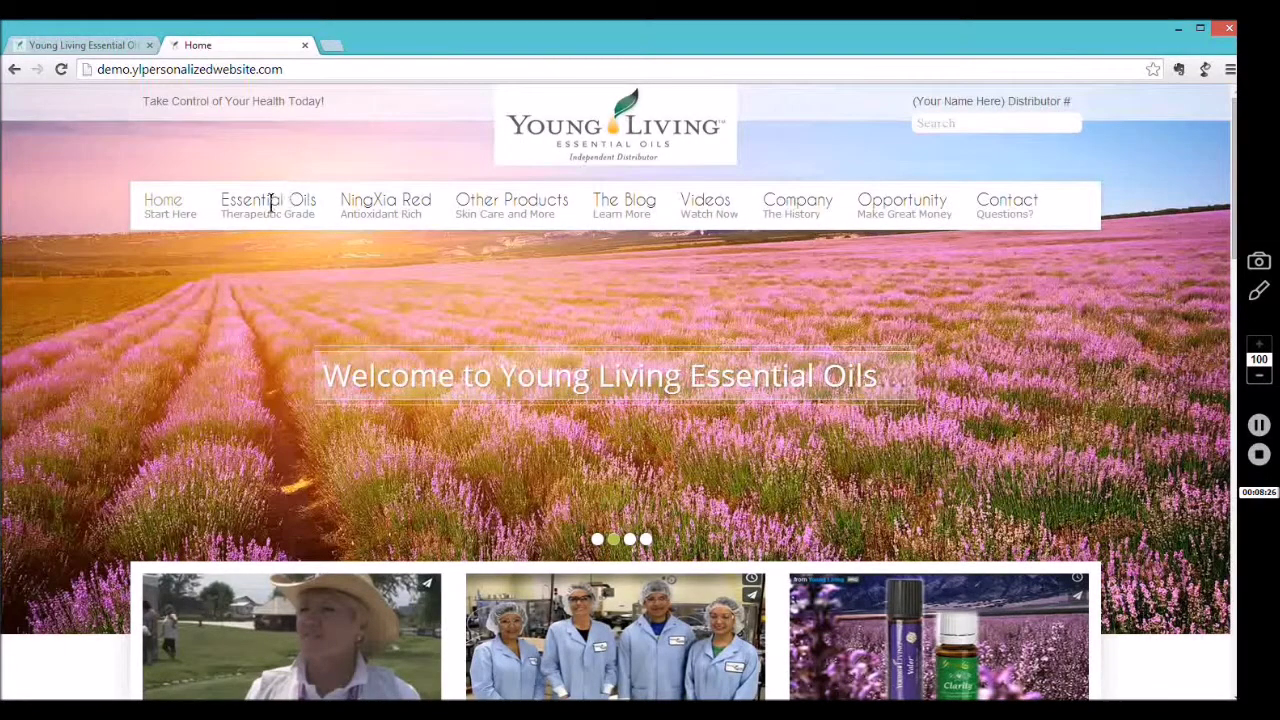
pyautogui.moveTo(270, 201)
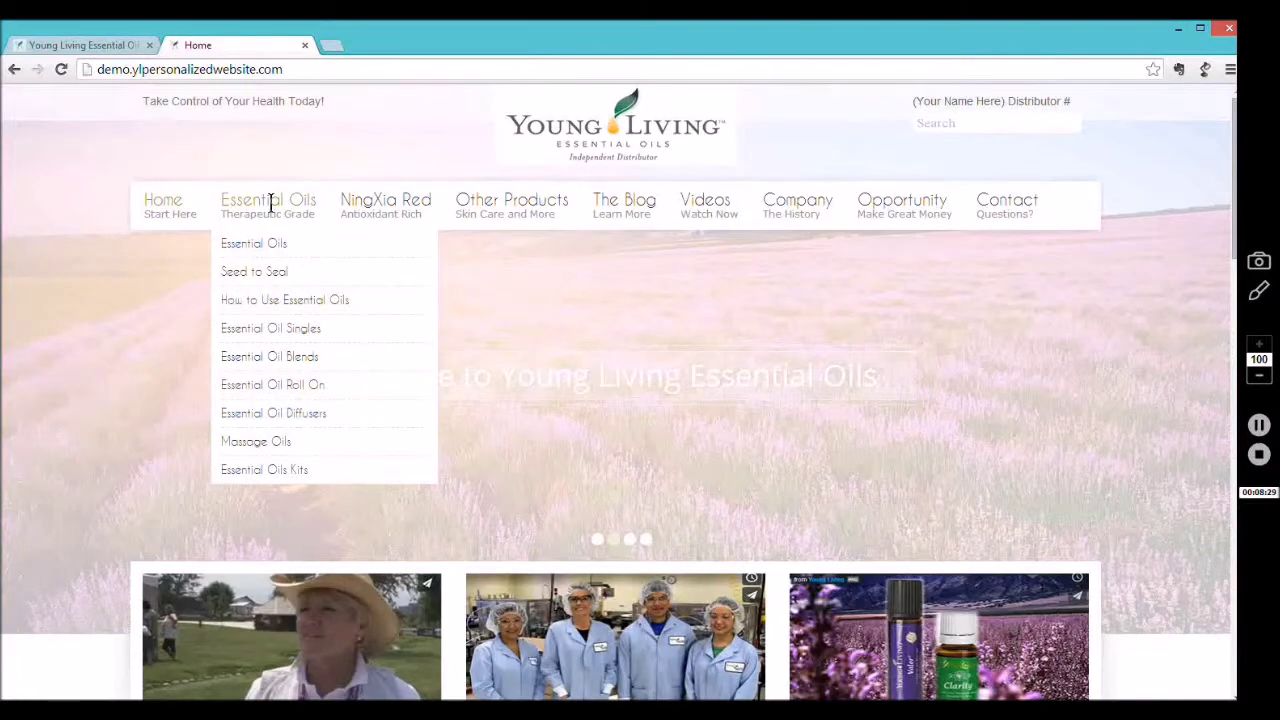
pyautogui.click(270, 202)
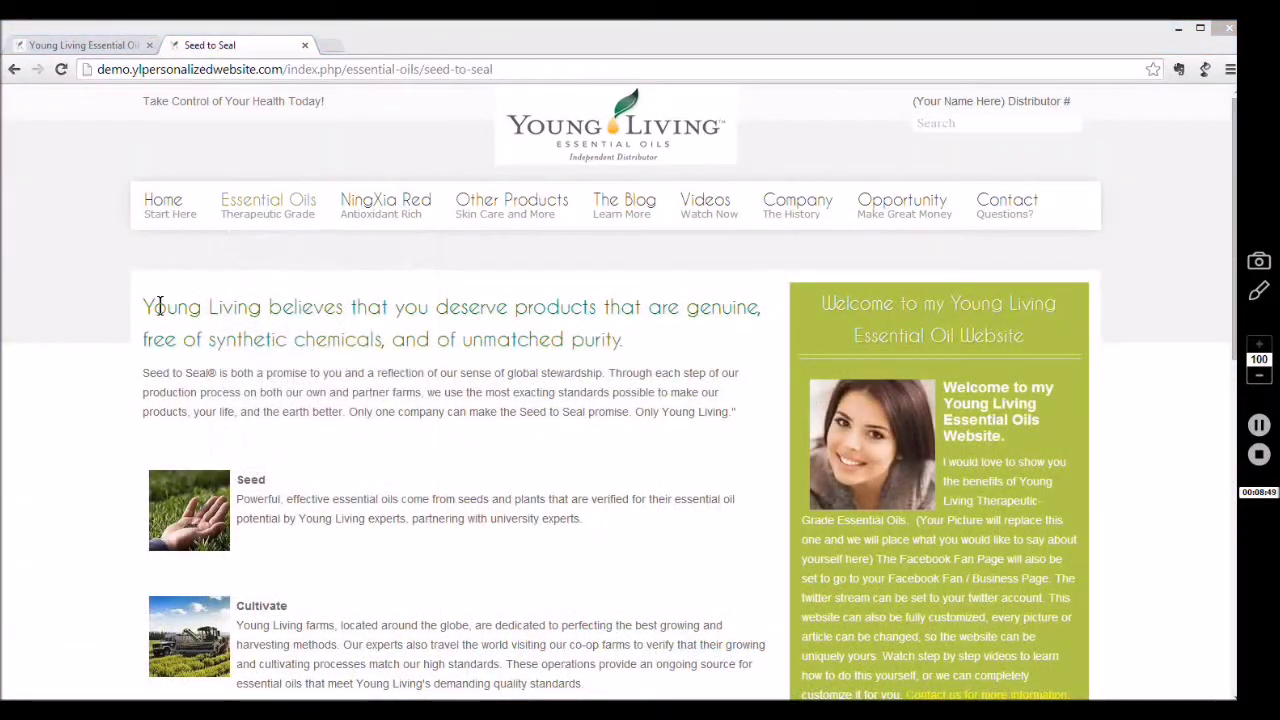
pyautogui.click(106, 45)
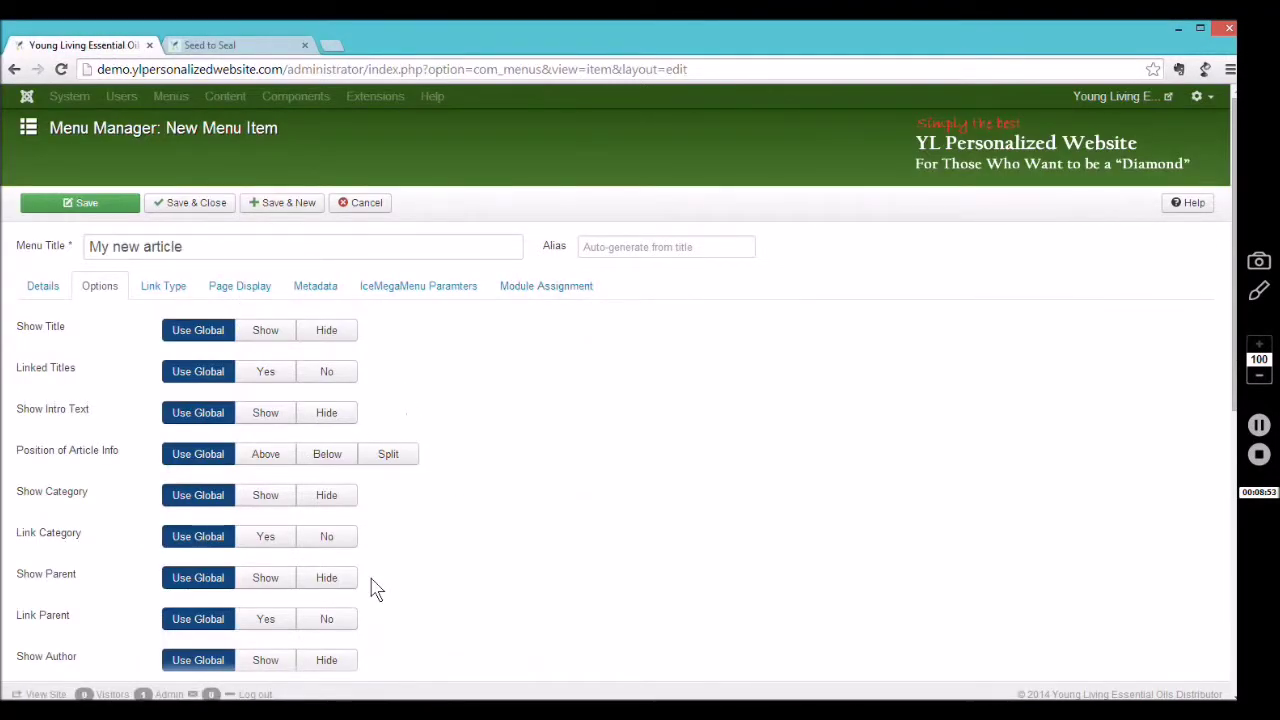
# - Save the menu item, reload the public site and open My new article under Essential Oils
pyautogui.click(105, 208)
pyautogui.click(220, 47)
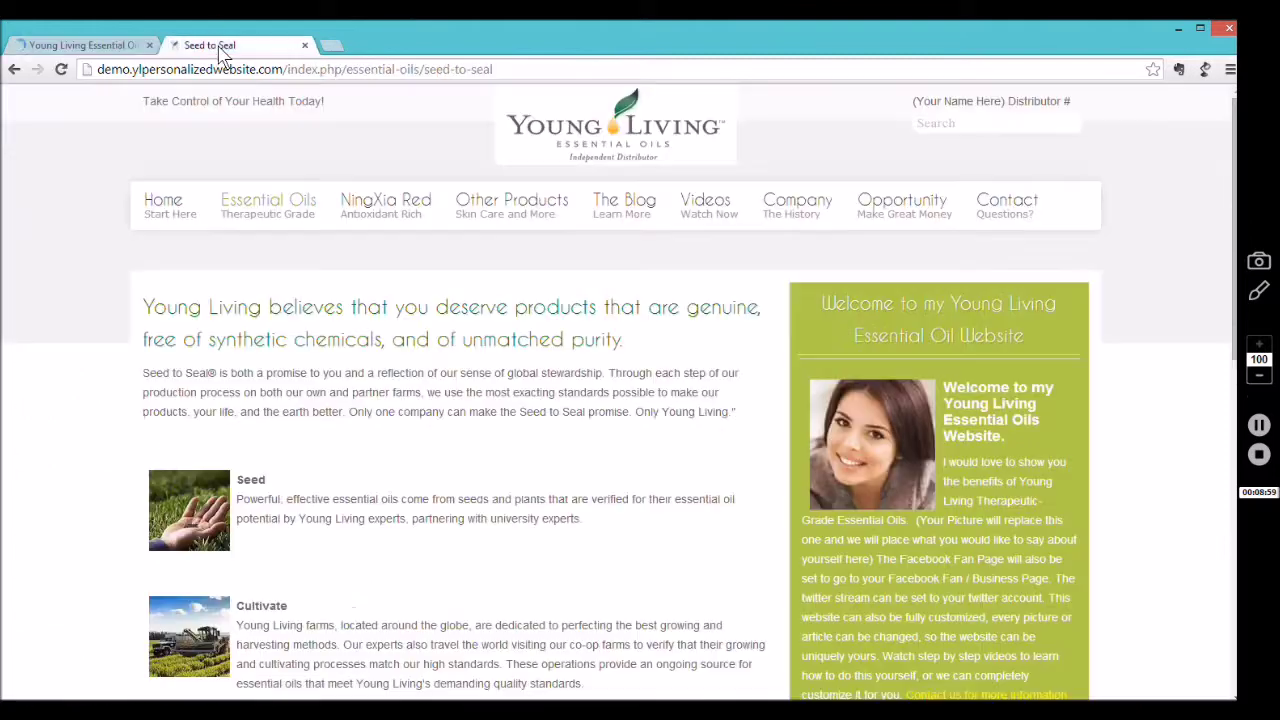
pyautogui.click(62, 74)
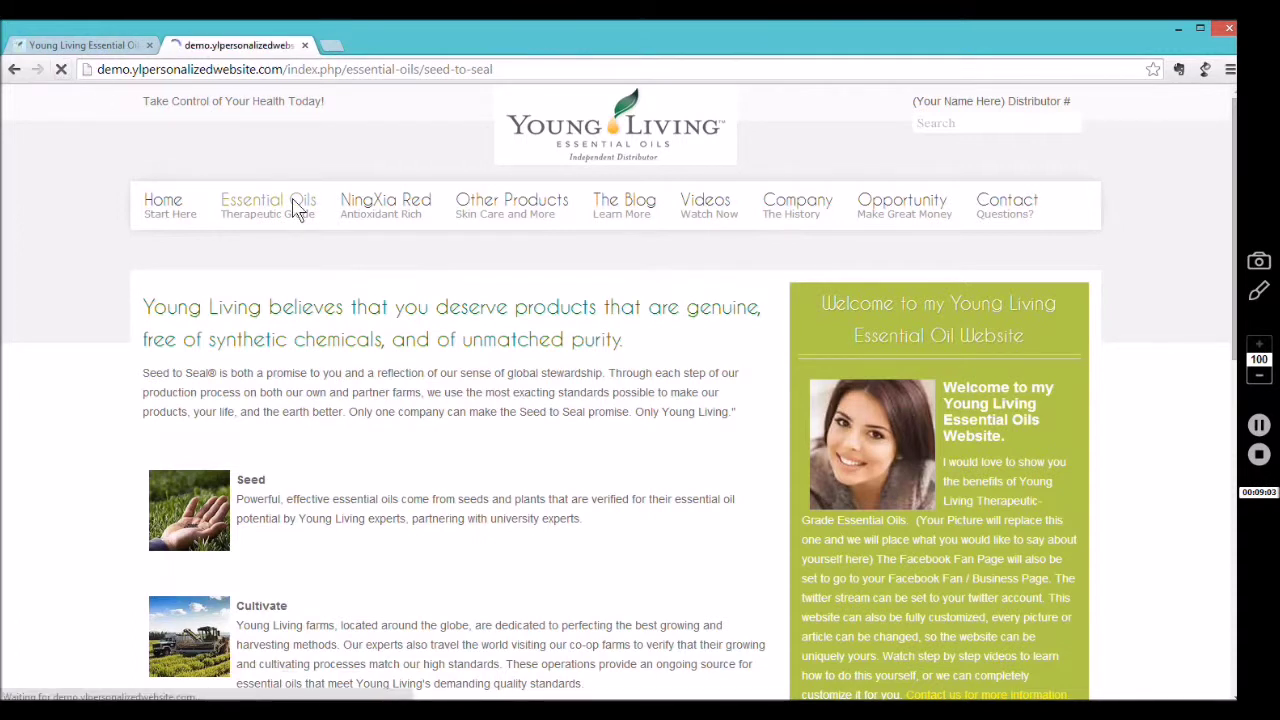
pyautogui.moveTo(291, 199)
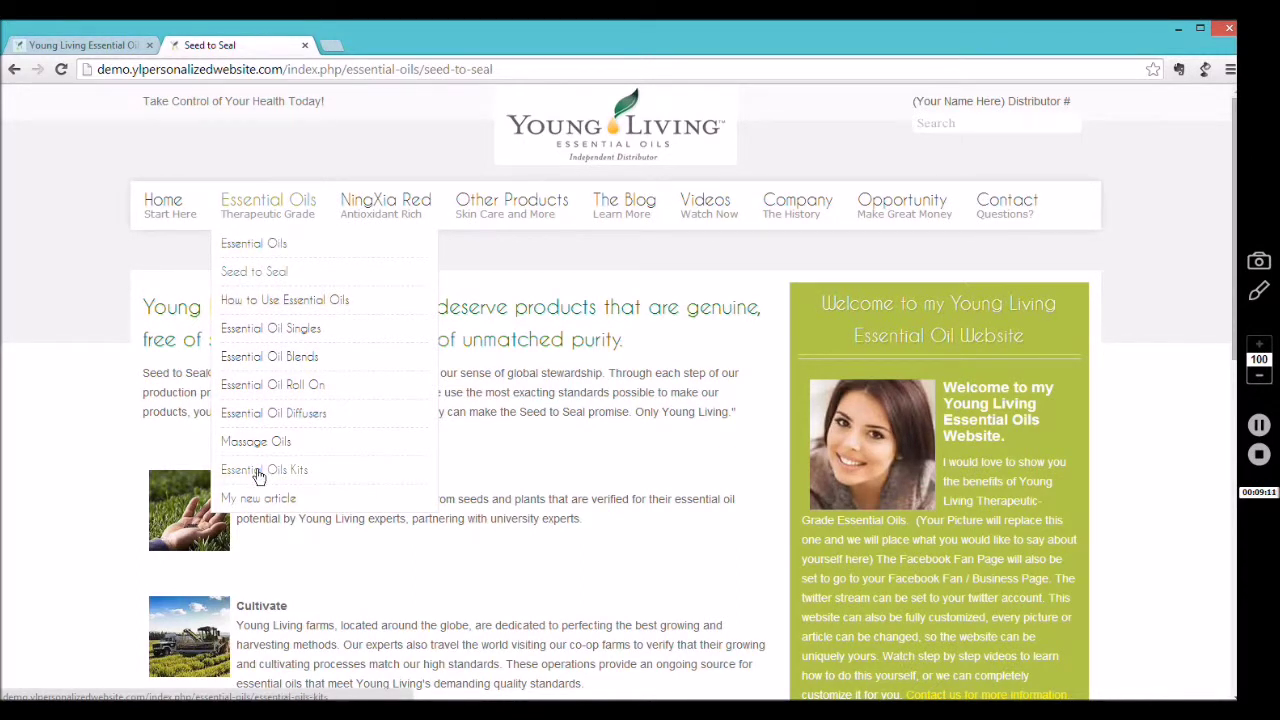
pyautogui.click(253, 505)
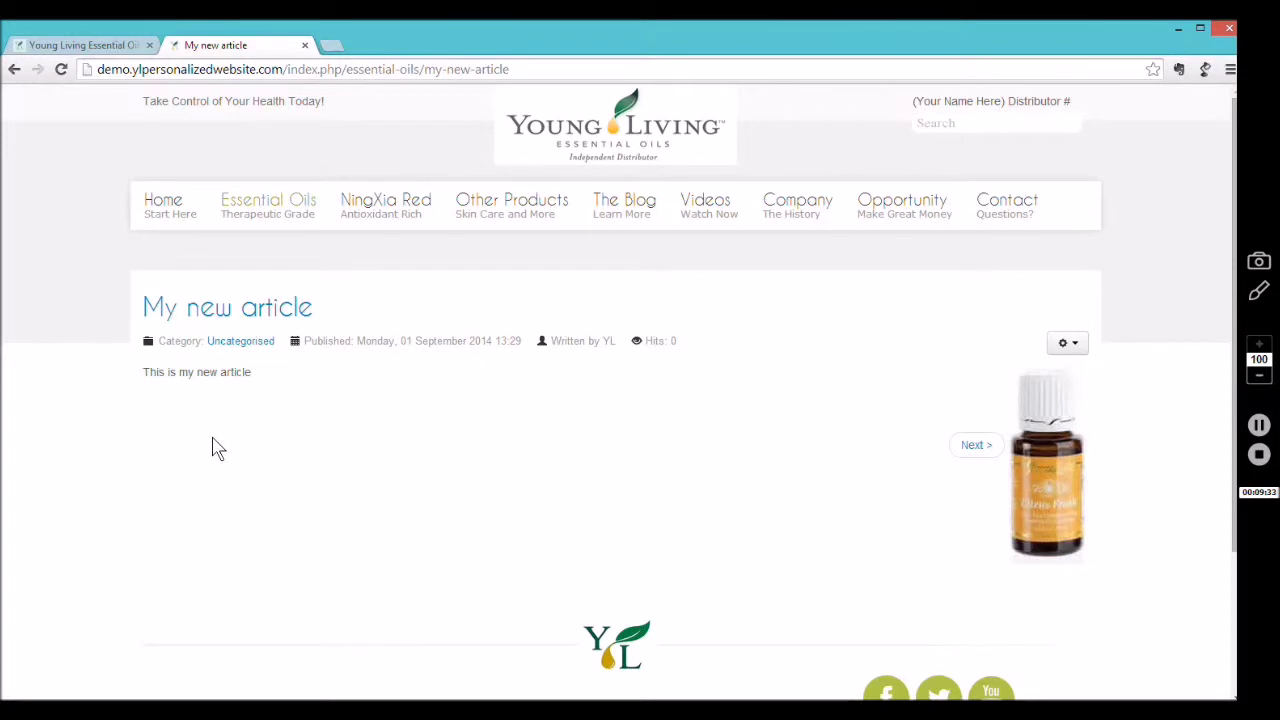
# - Set Show Title to Hide and Linked Titles to No in the menu item's display options
pyautogui.click(104, 46)
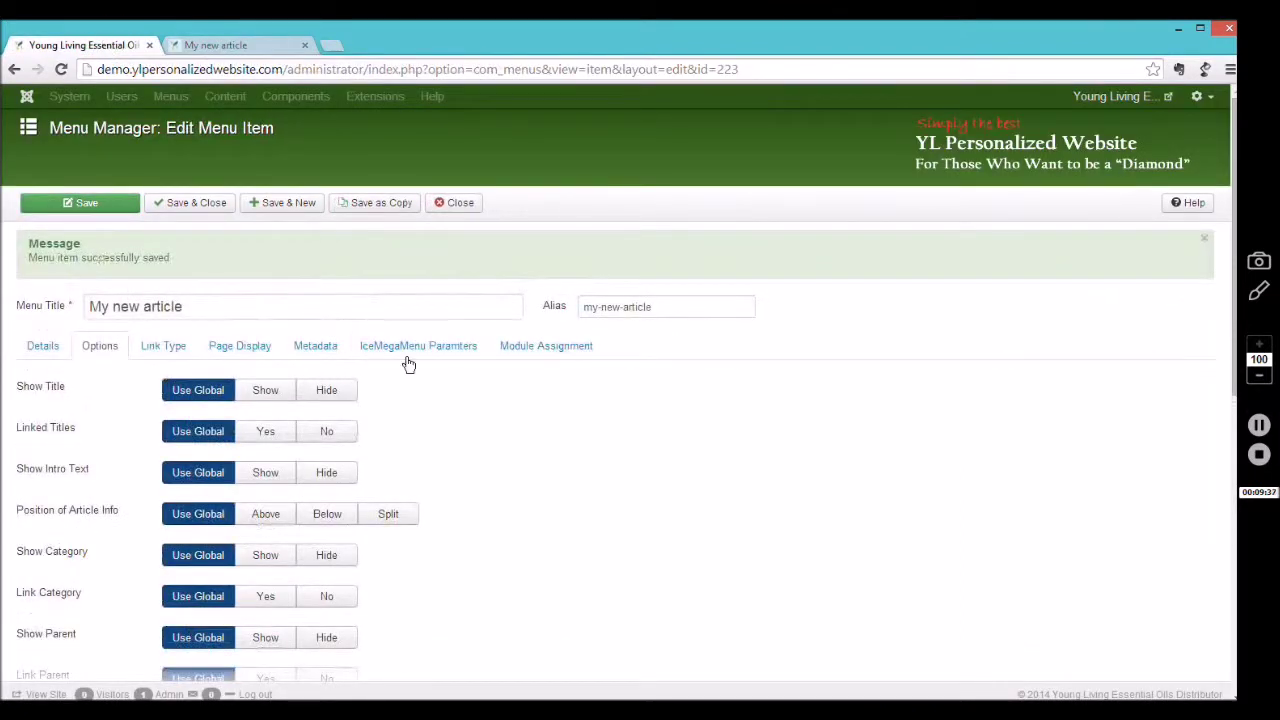
pyautogui.moveTo(1233, 263); pyautogui.dragTo(1234, 345)
pyautogui.click(326, 205)
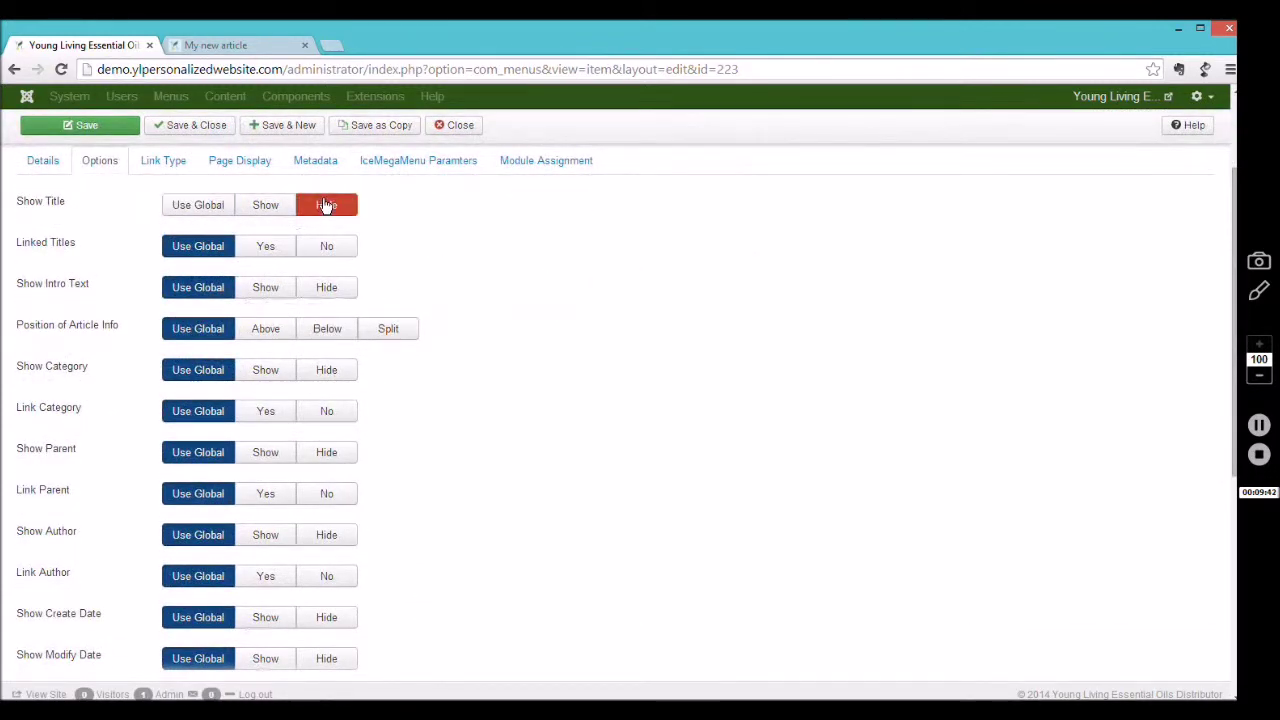
pyautogui.click(327, 248)
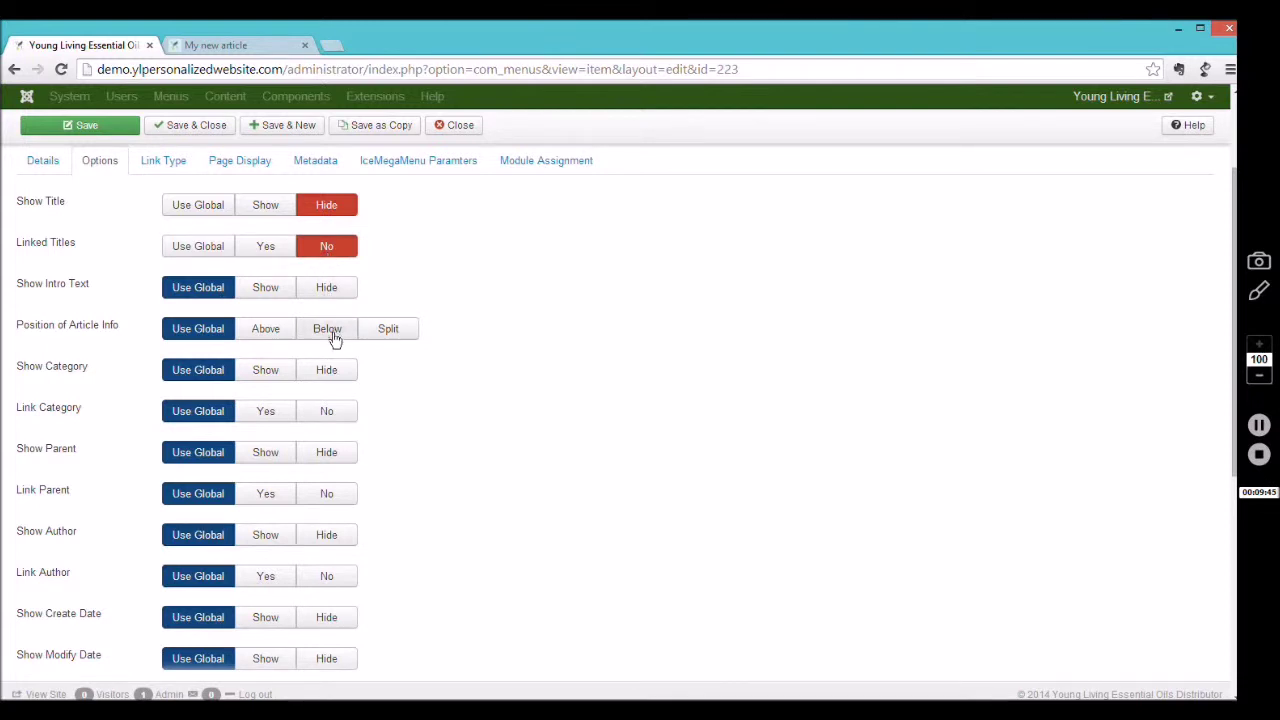
# - Set Show Category, Show Parent and Show Author to Hide, and their corresponding link options to No
pyautogui.click(325, 372)
pyautogui.click(326, 412)
pyautogui.click(326, 453)
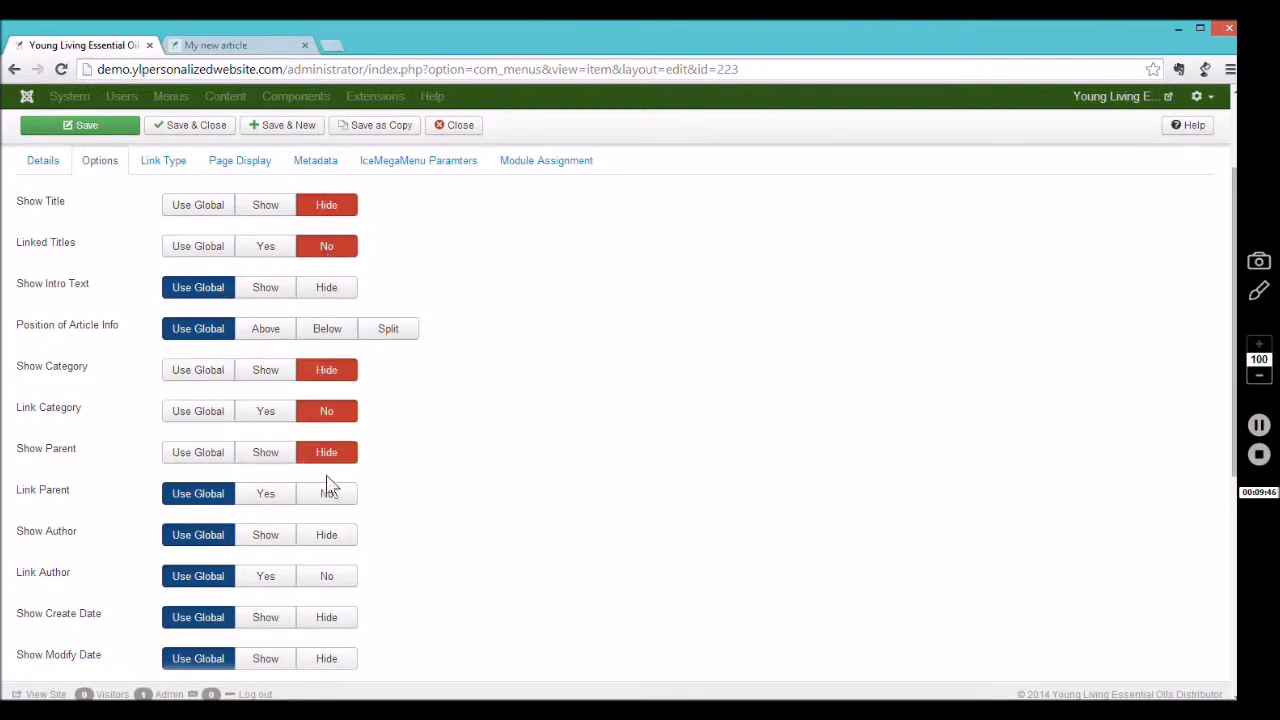
pyautogui.click(326, 493)
pyautogui.click(324, 537)
pyautogui.click(324, 576)
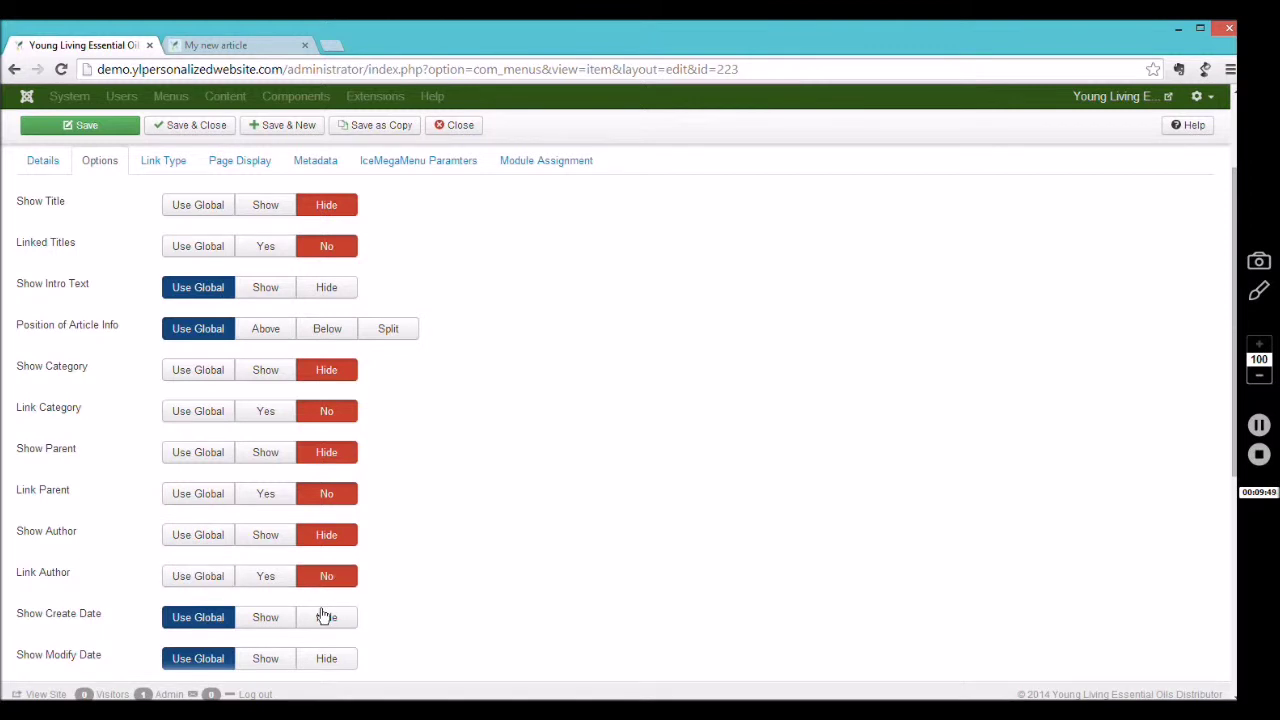
# - Hide the create date, modify date, publish date and navigation for the article's menu item
pyautogui.click(324, 617)
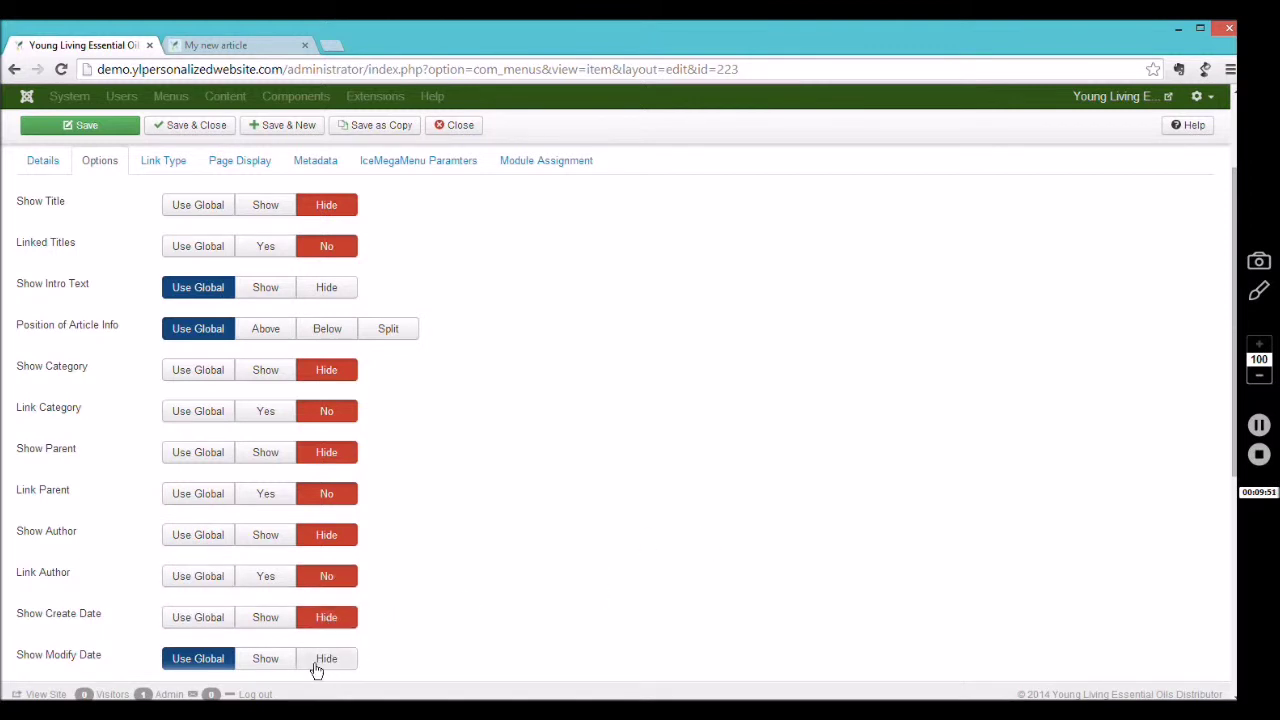
pyautogui.click(322, 660)
pyautogui.moveTo(1232, 350); pyautogui.dragTo(1258, 567)
pyautogui.click(324, 270)
pyautogui.click(325, 310)
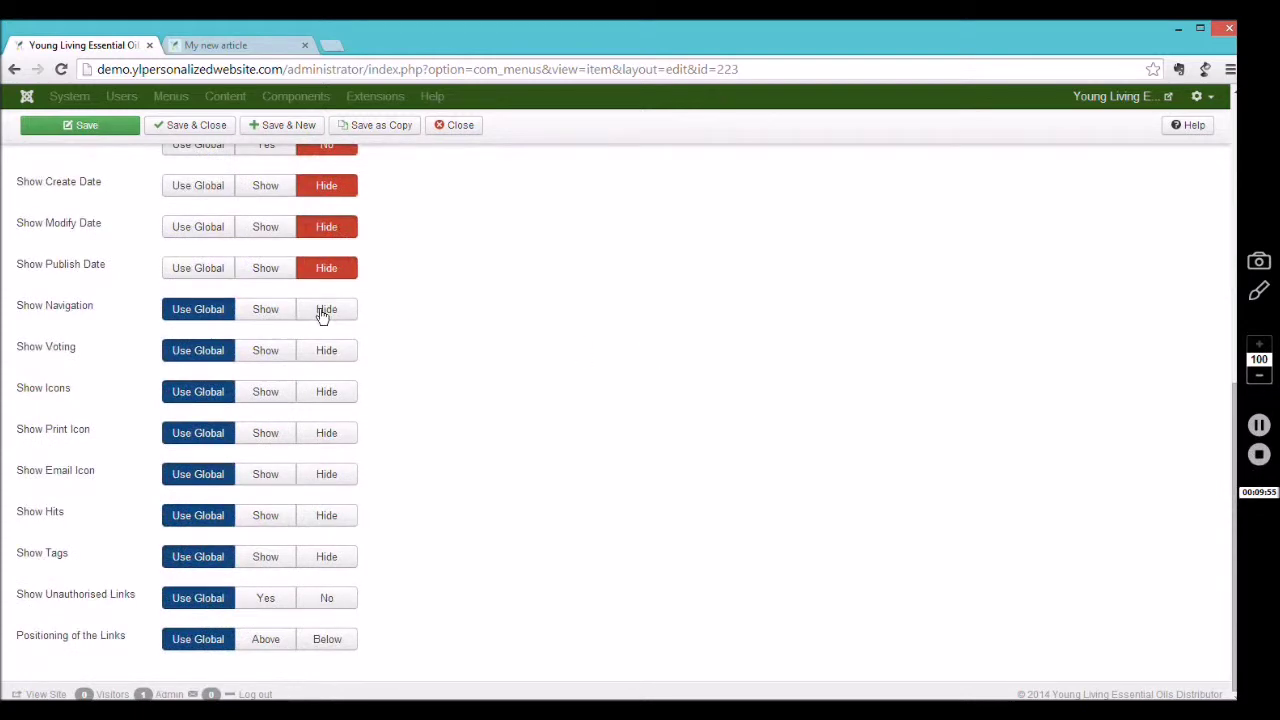
# - Hide voting, icons, print icon, email icon, hits and tags, and set Show Unauthorised Links to No
pyautogui.click(326, 350)
pyautogui.click(326, 391)
pyautogui.click(326, 432)
pyautogui.click(326, 474)
pyautogui.click(326, 515)
pyautogui.click(326, 556)
pyautogui.click(326, 597)
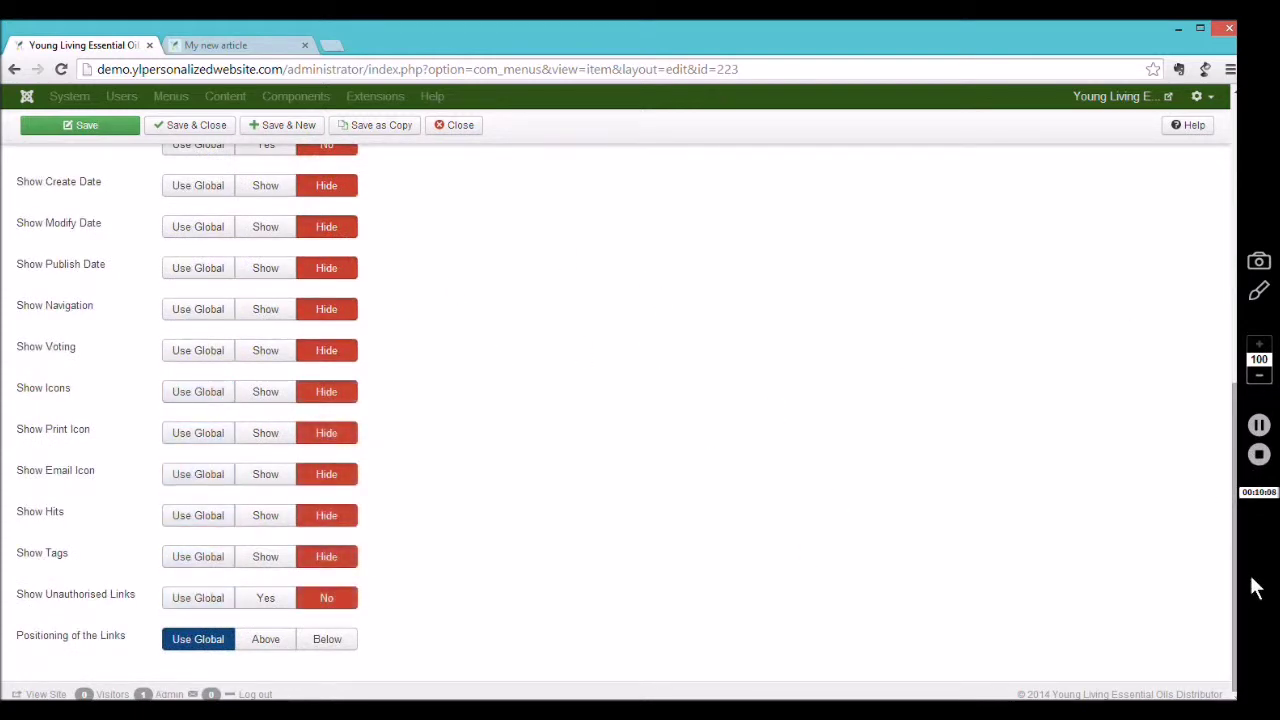
# - Save the menu item's display options and reload the article page on the public site to check its appearance
pyautogui.click(50, 130)
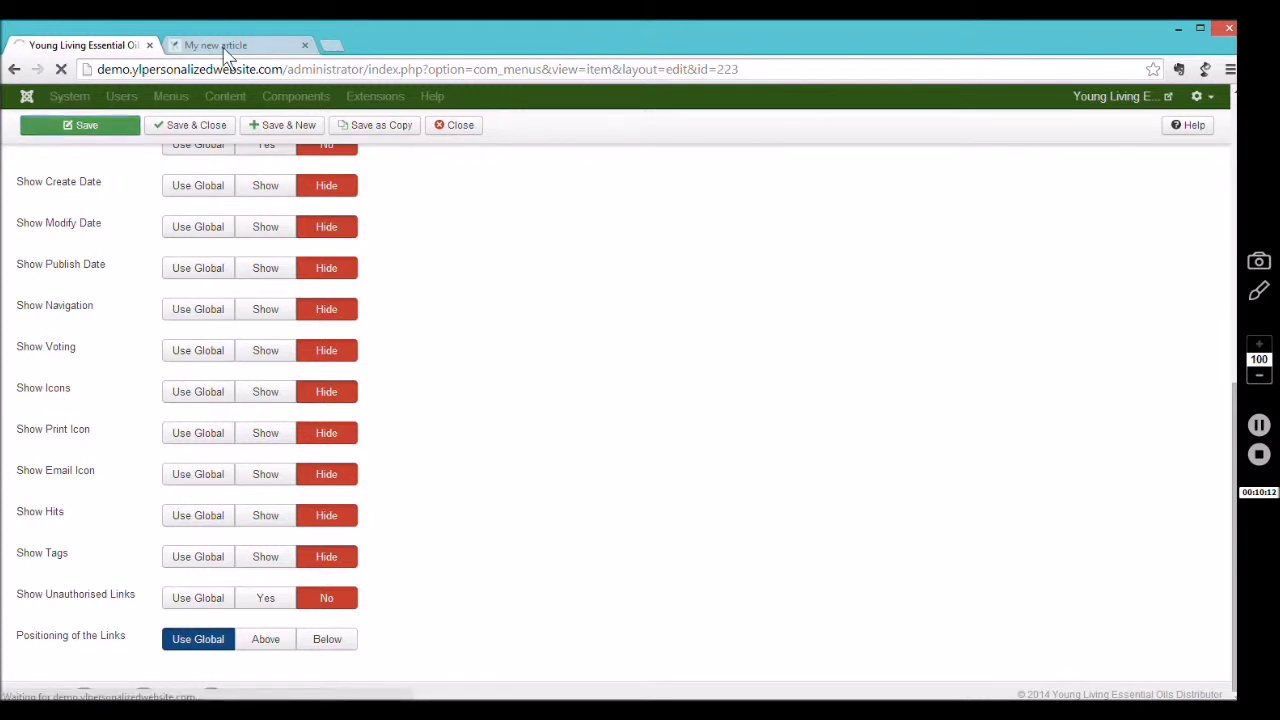
pyautogui.click(228, 45)
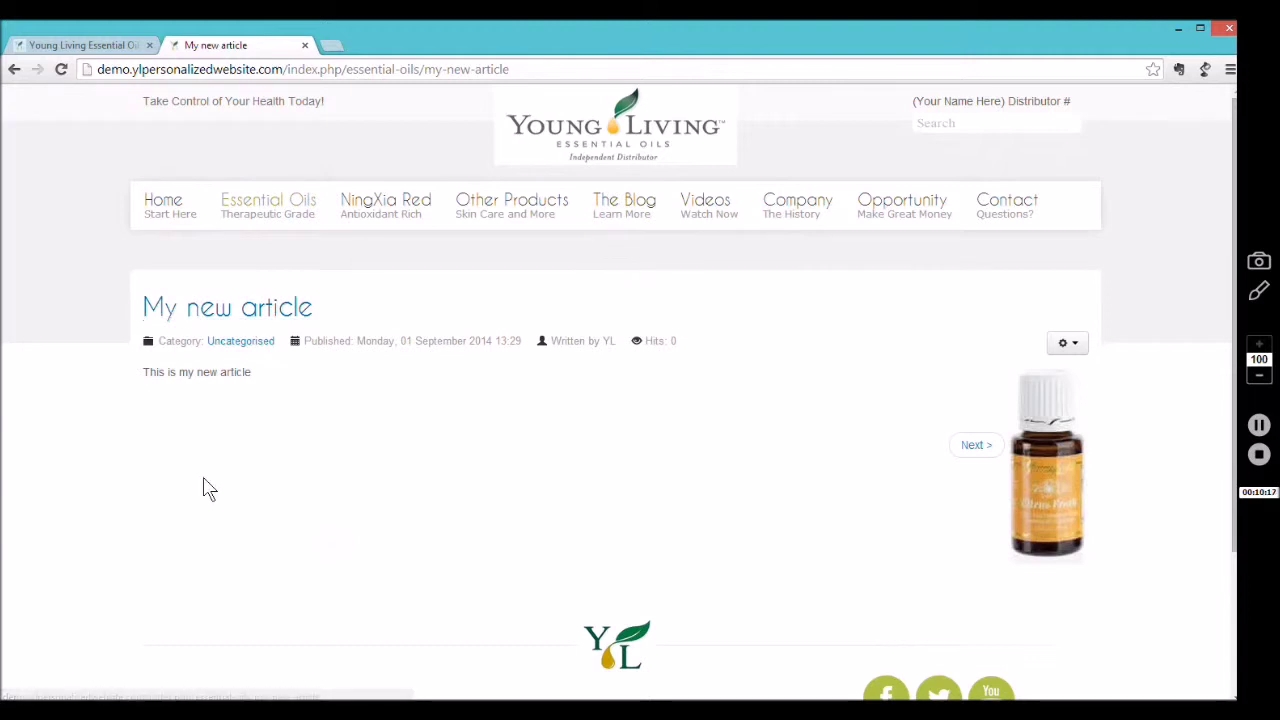
pyautogui.click(130, 45)
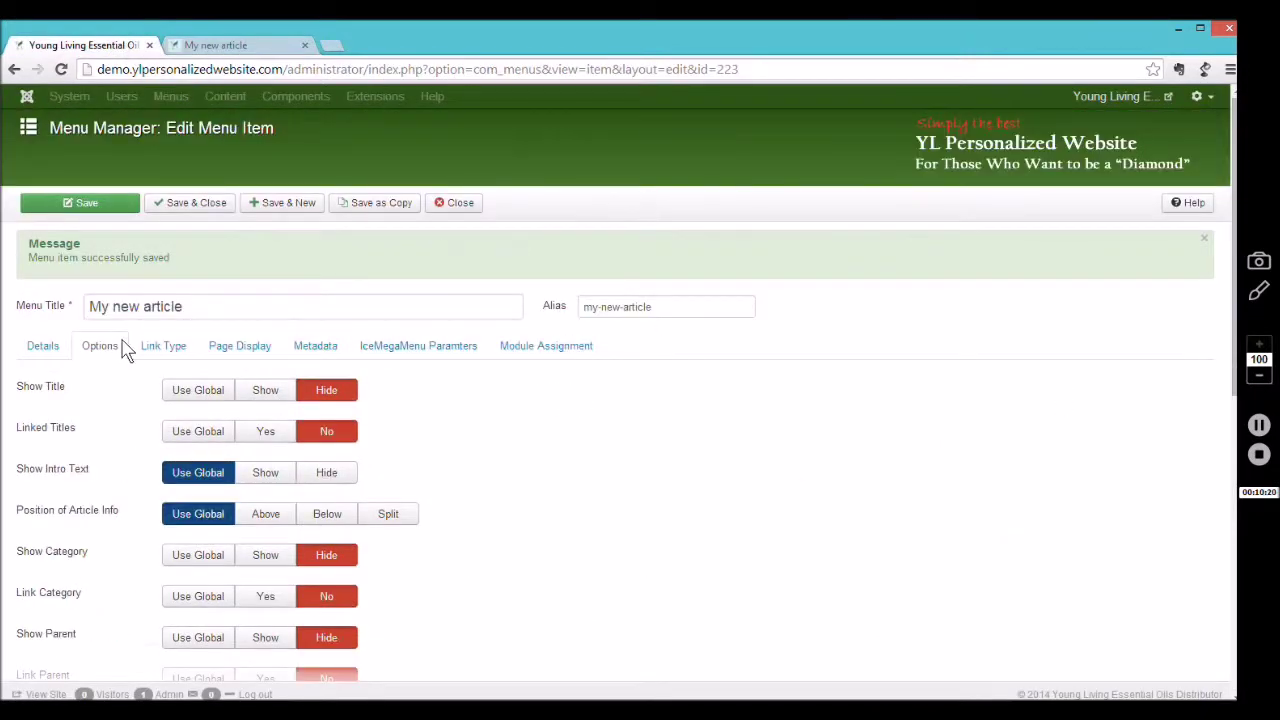
pyautogui.click(46, 346)
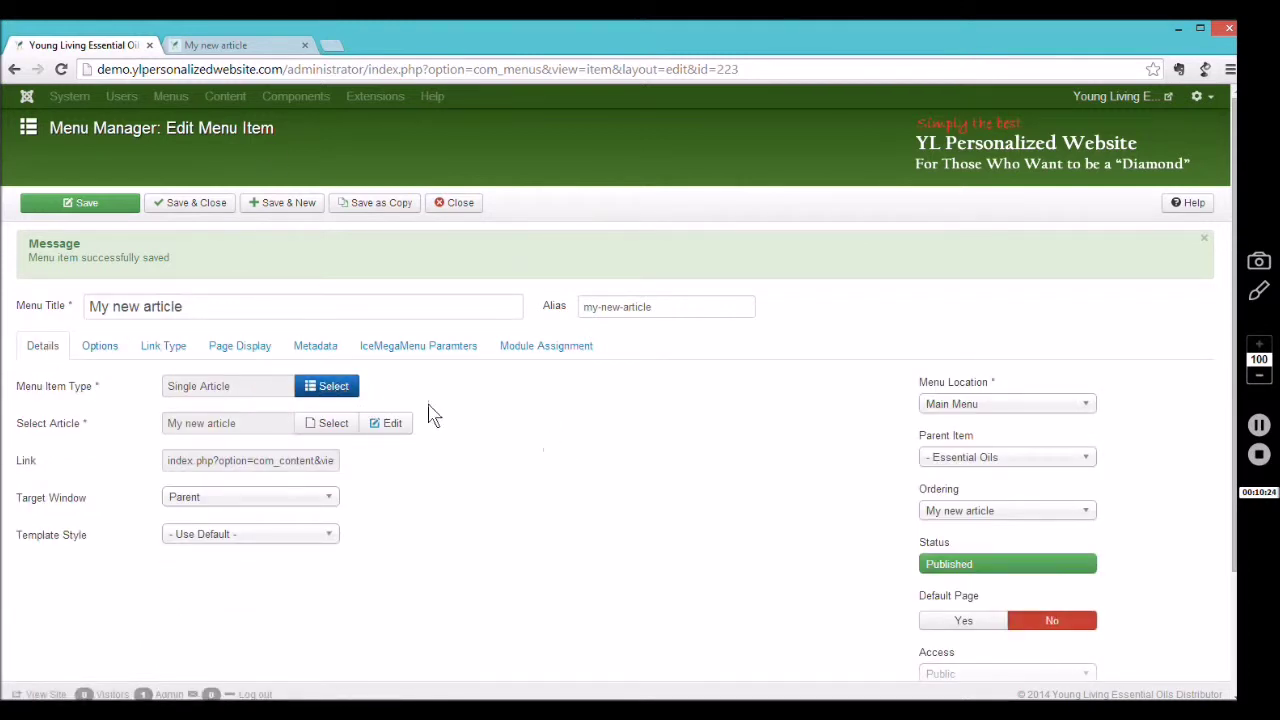
pyautogui.click(233, 46)
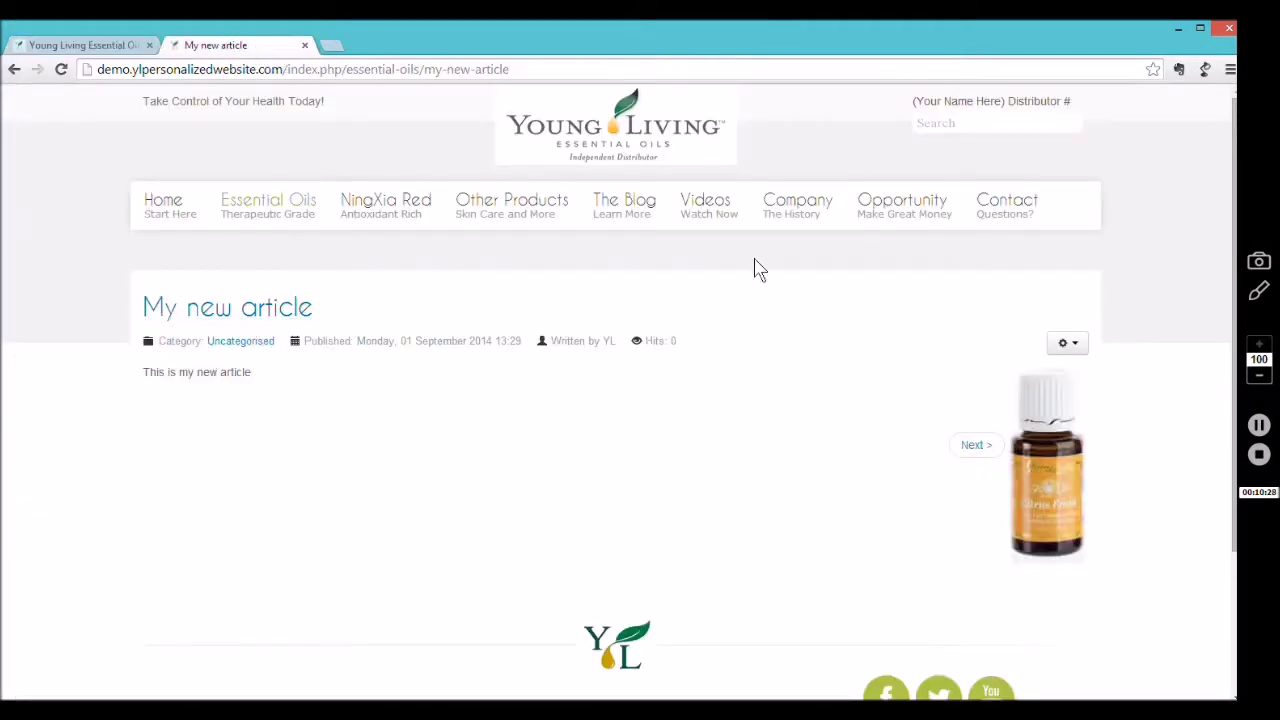
pyautogui.click(60, 72)
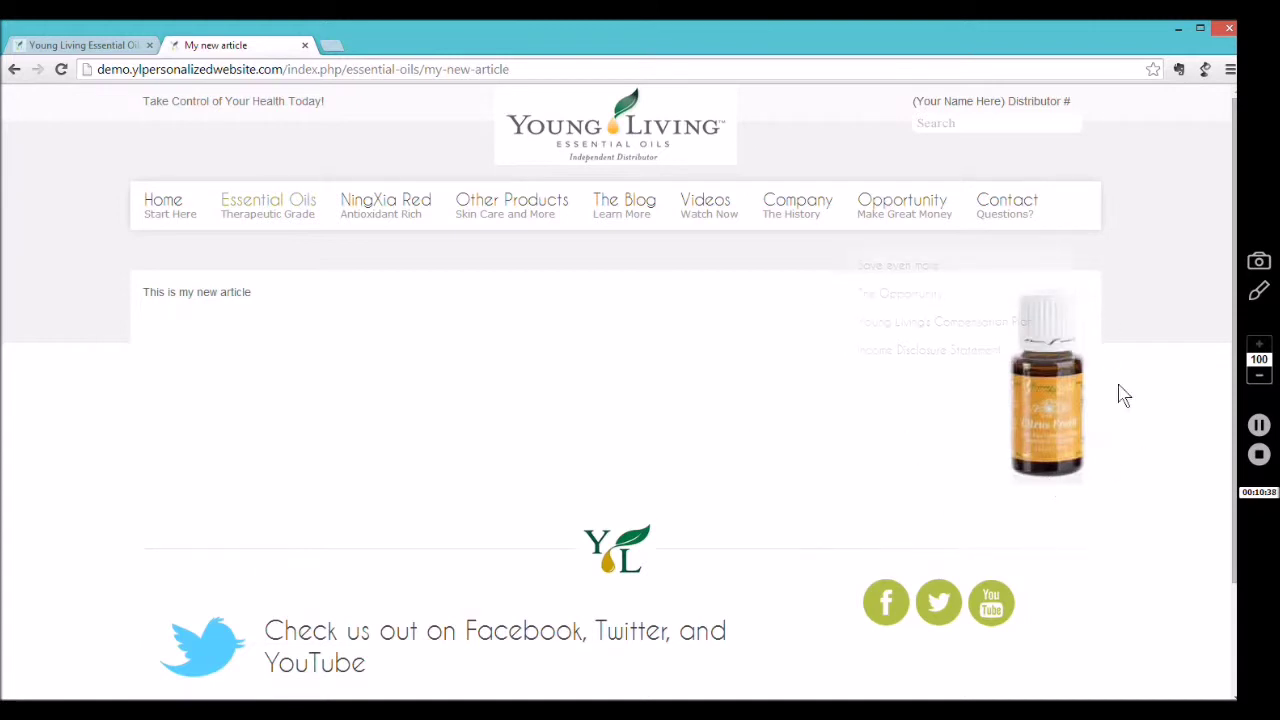
# - Change the article menu item's parent to Menu Item Root, save it, and check the main menu on the public home page
pyautogui.moveTo(268, 208)
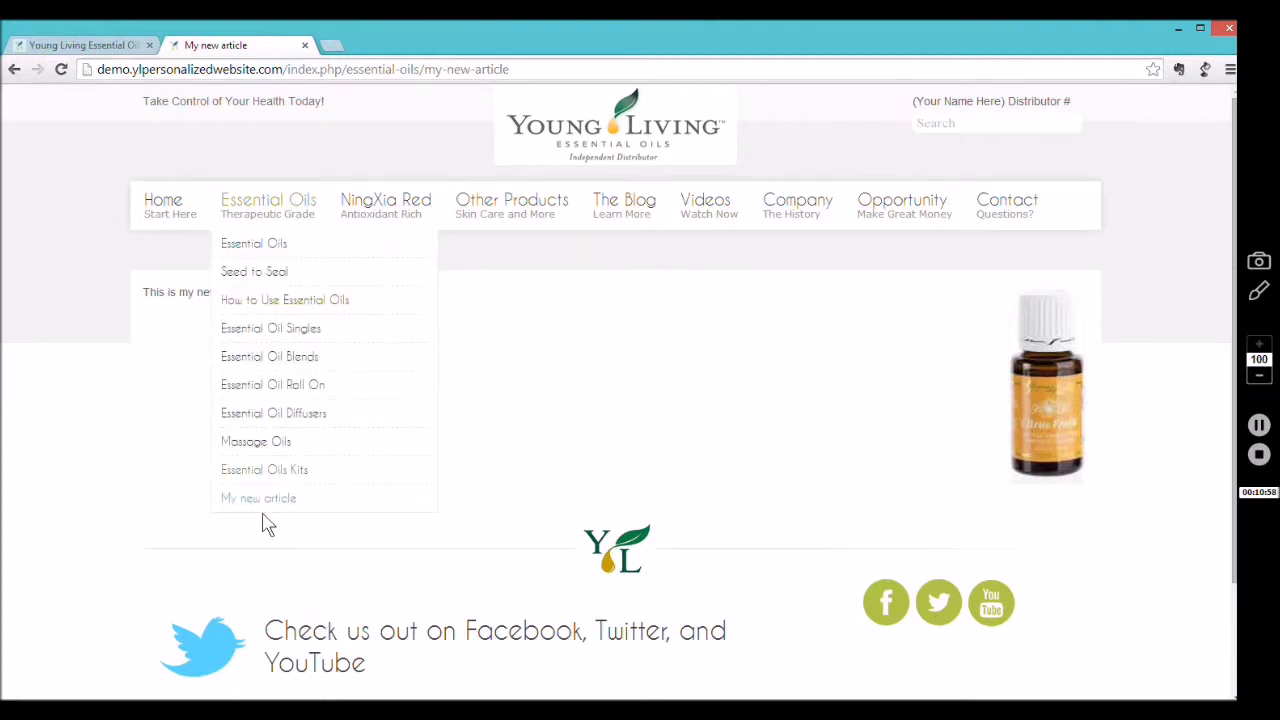
pyautogui.click(85, 46)
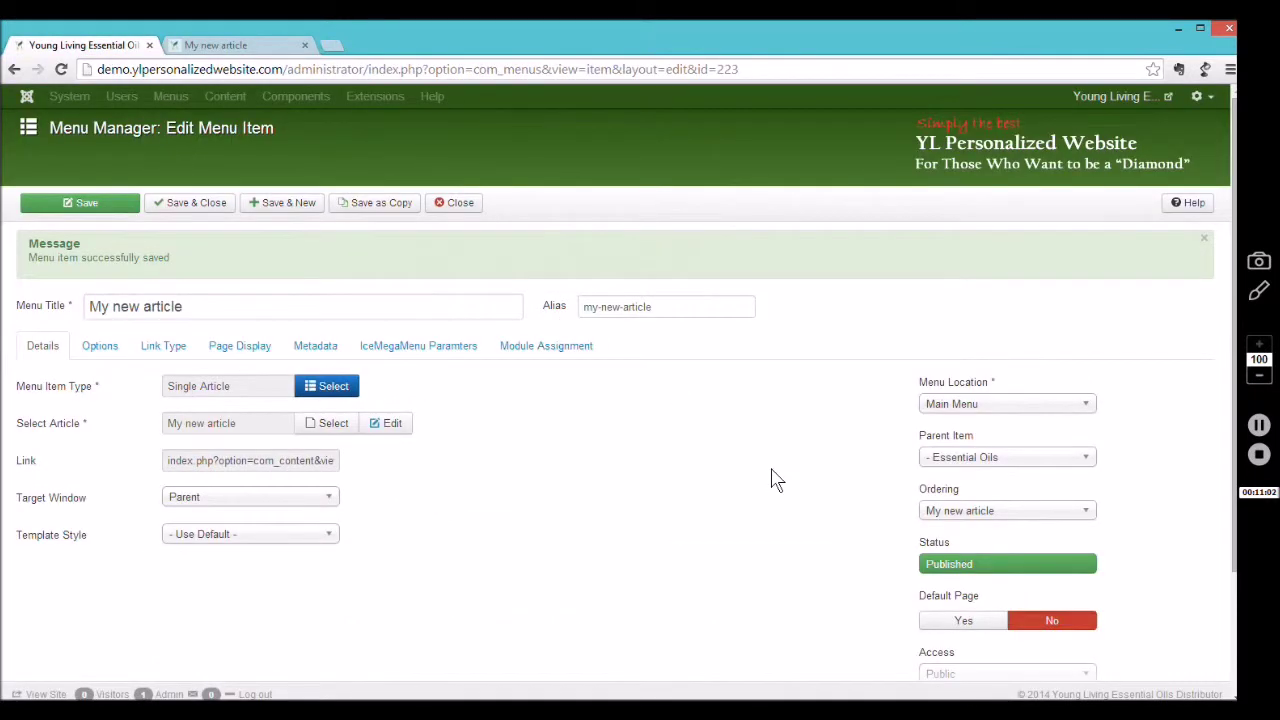
pyautogui.click(1062, 456)
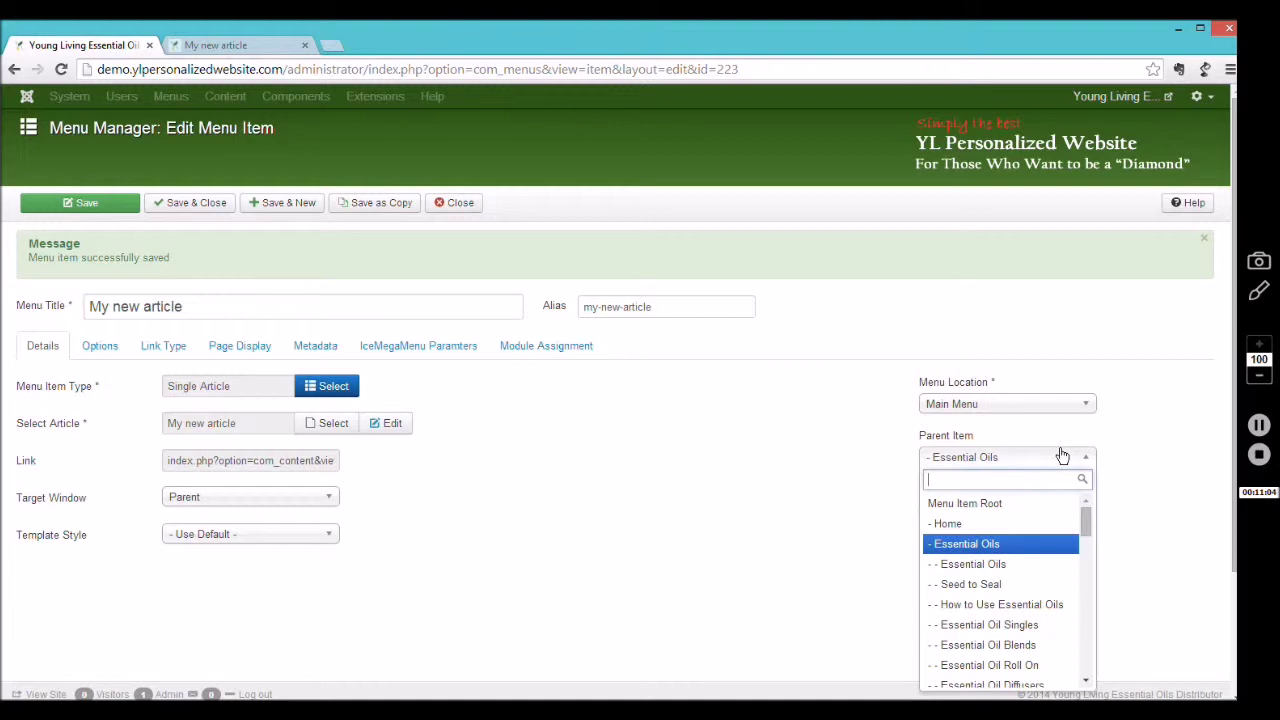
pyautogui.click(984, 506)
pyautogui.click(90, 202)
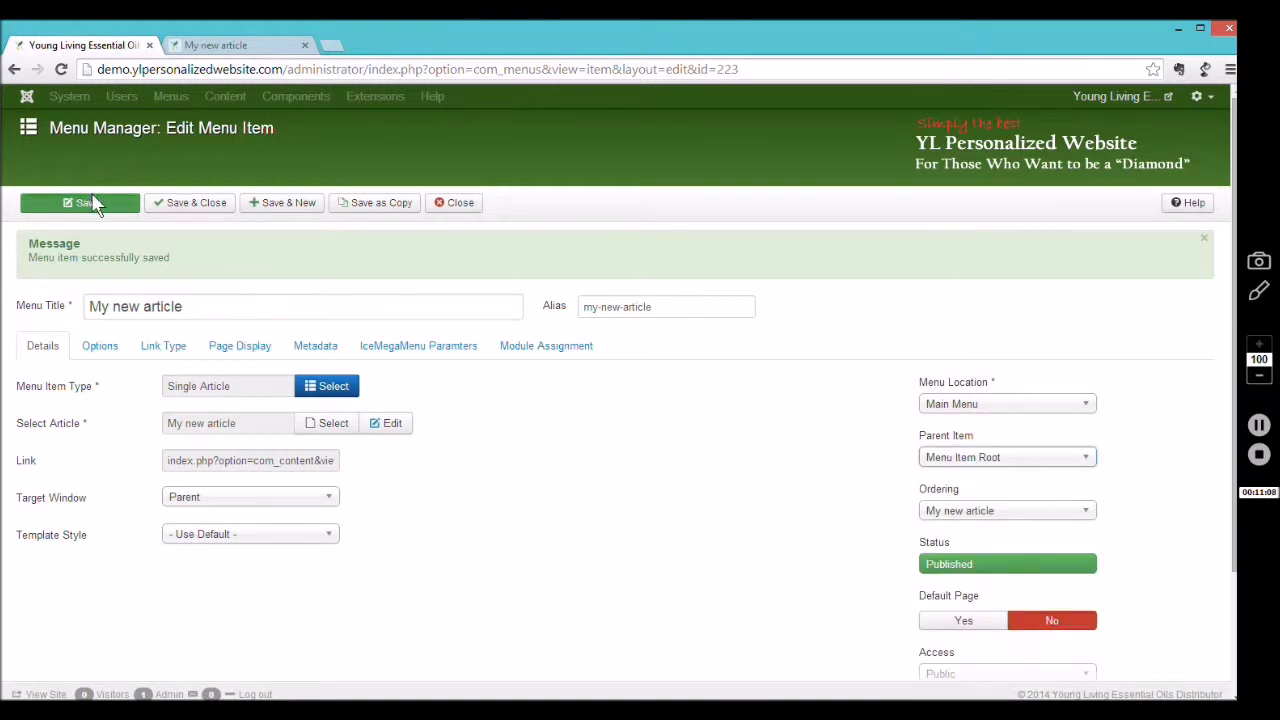
pyautogui.click(237, 47)
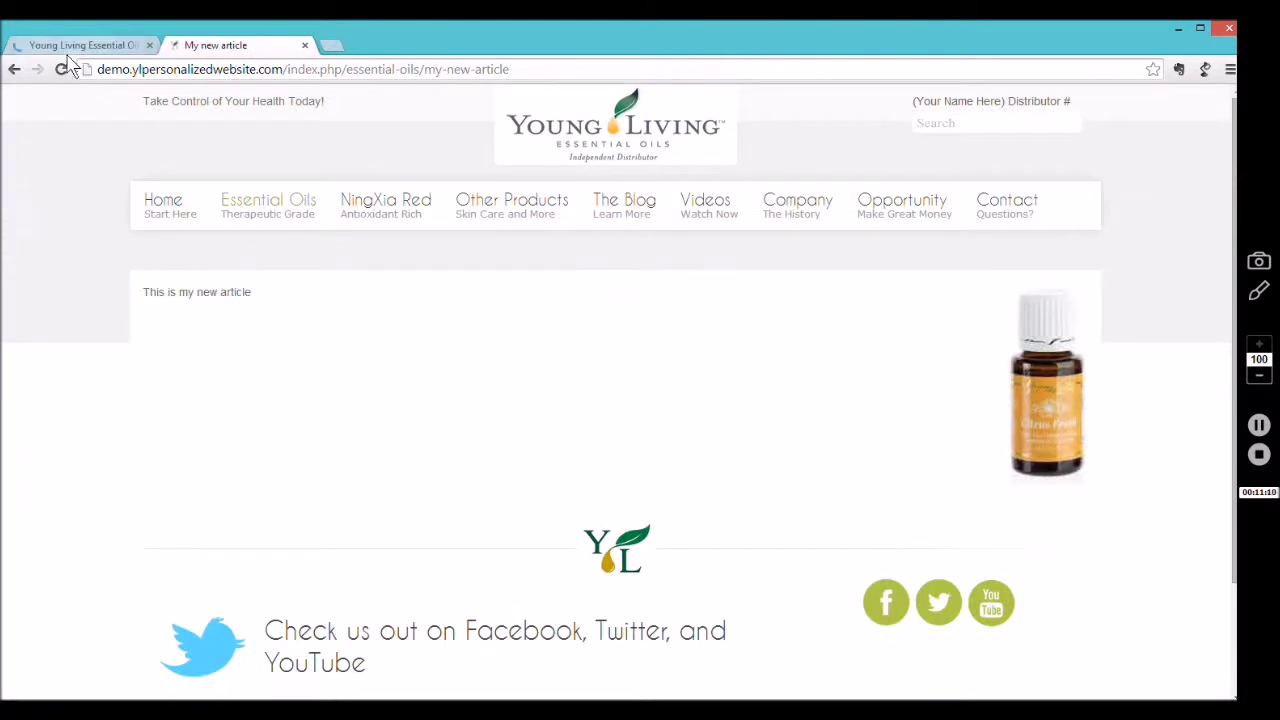
pyautogui.click(165, 207)
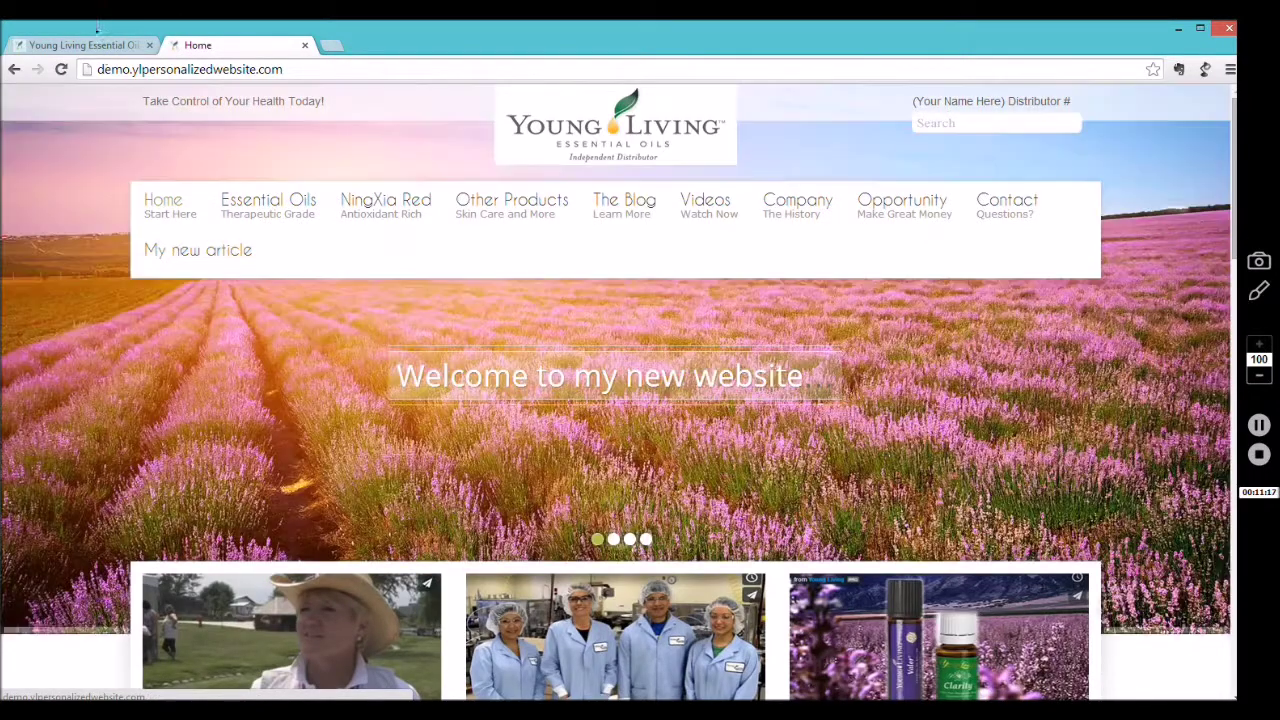
# - Set the menu item's status to Unpublished, save and close it, and reload the public home page to check the menu
pyautogui.click(100, 46)
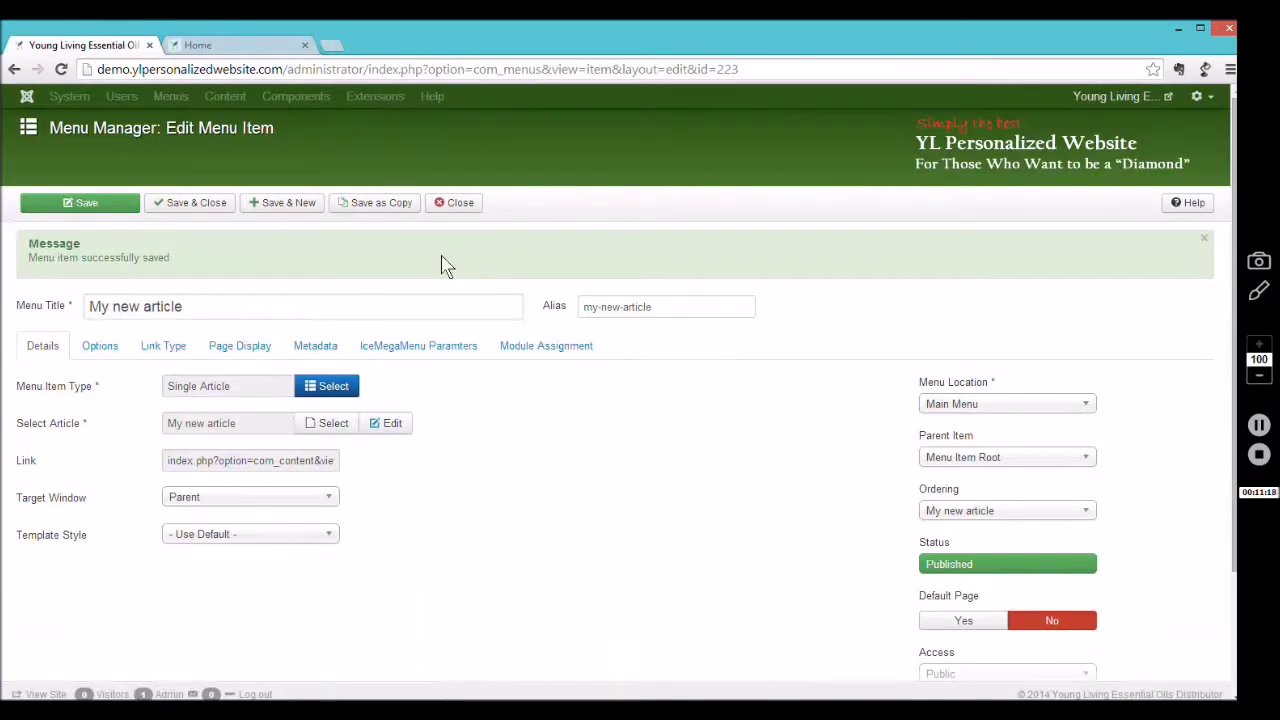
pyautogui.click(1008, 566)
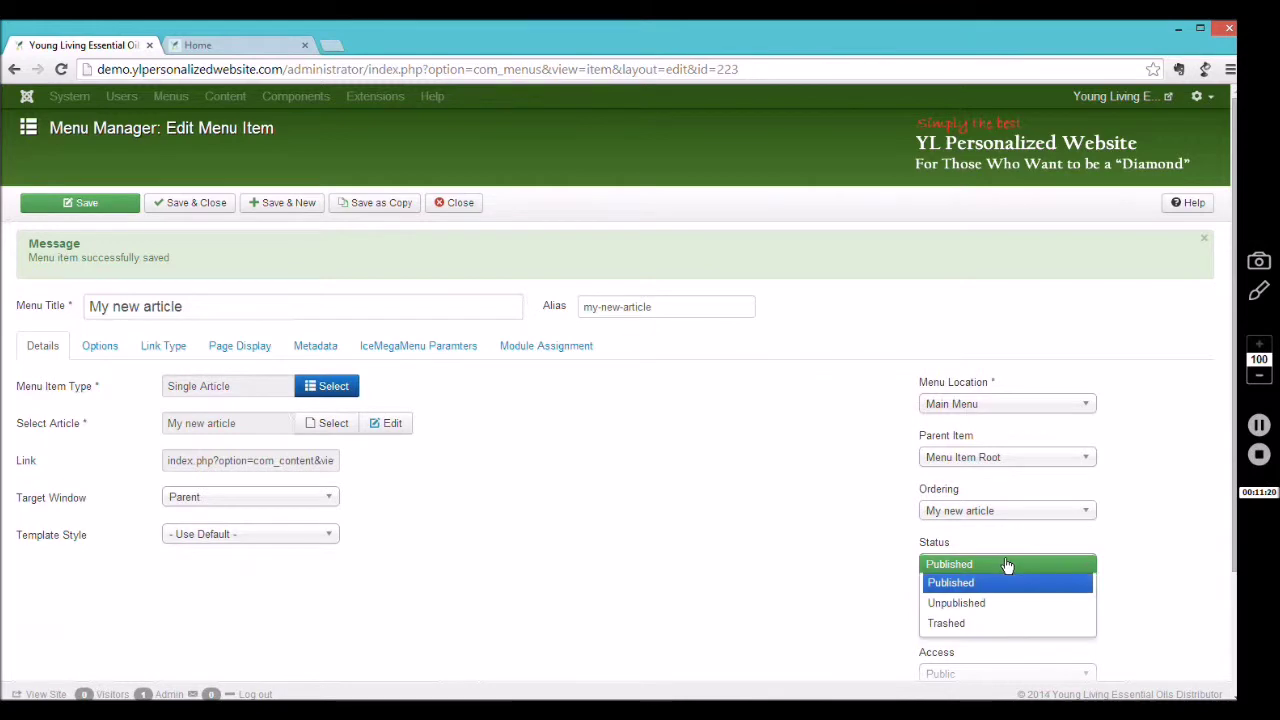
pyautogui.click(958, 603)
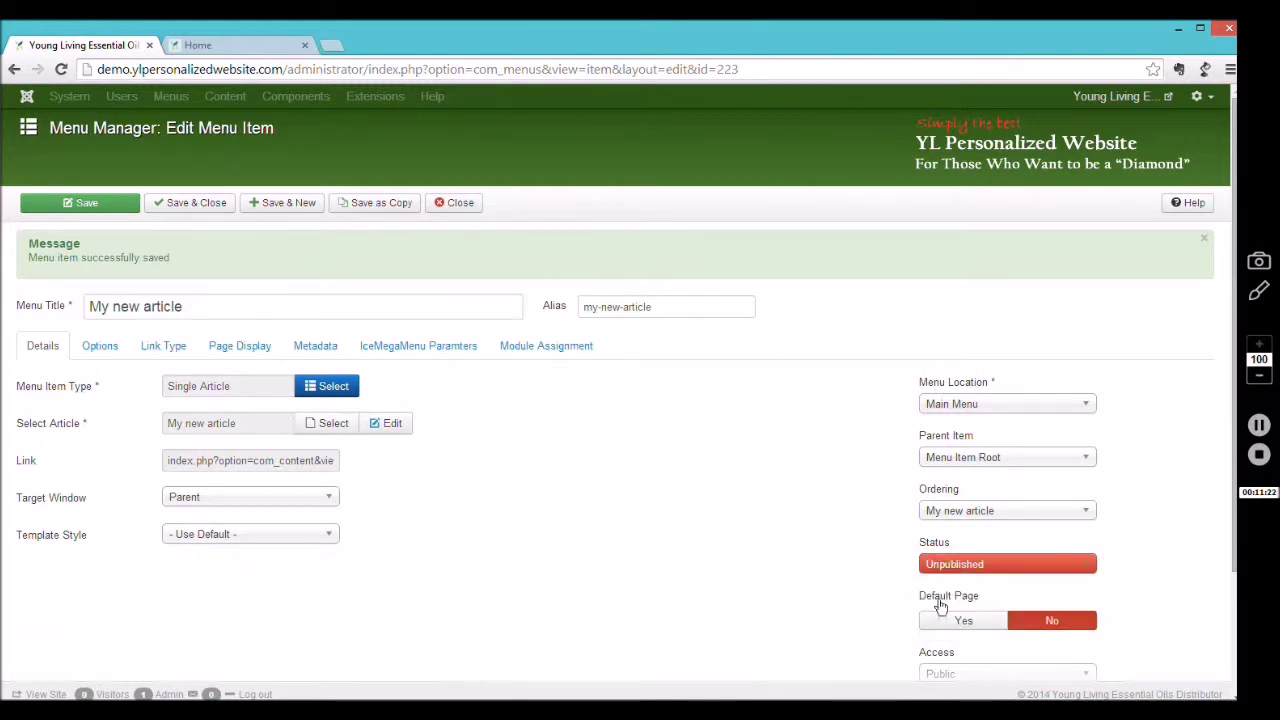
pyautogui.click(184, 203)
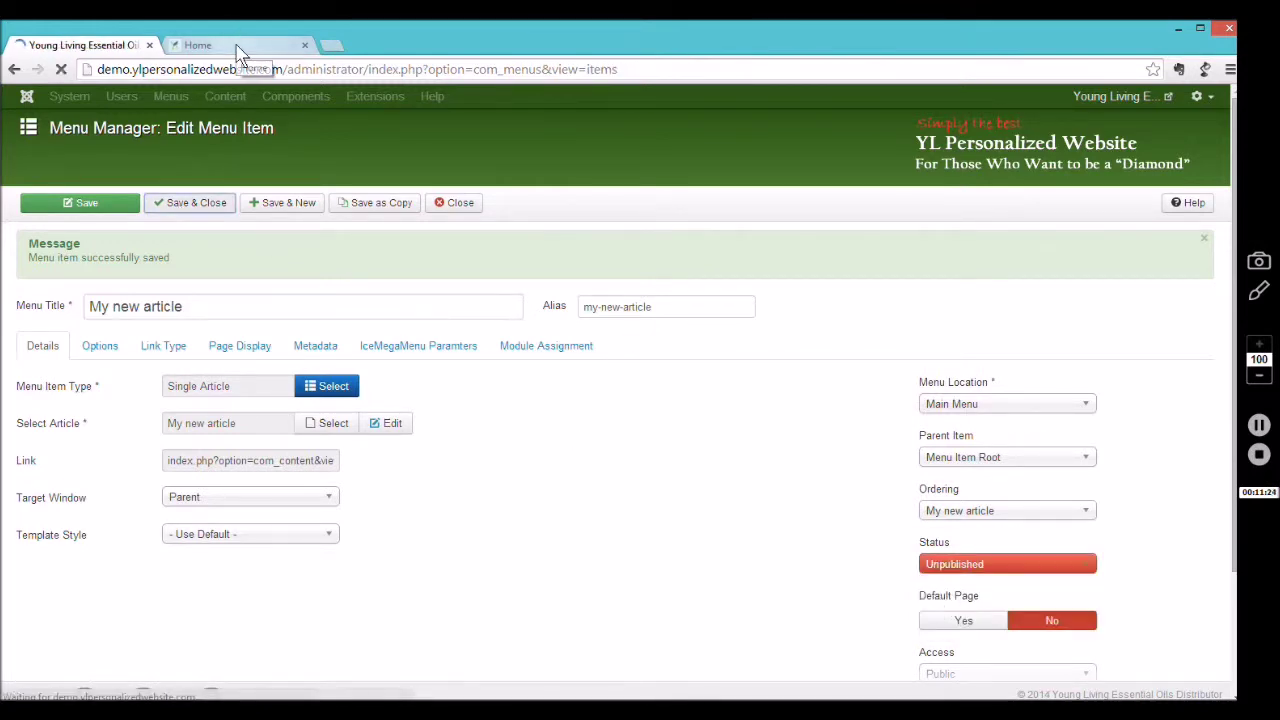
pyautogui.click(238, 46)
pyautogui.click(59, 71)
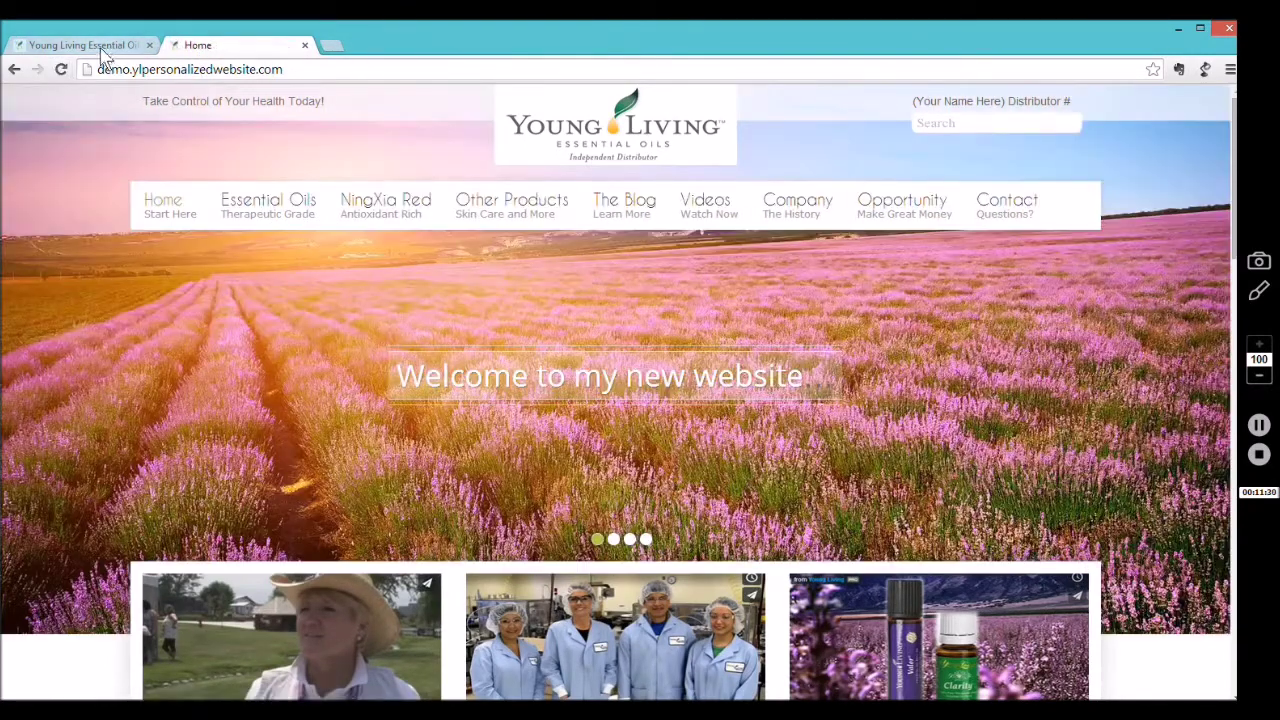
# - Open the "My new article" menu item for editing from page 3 of the Main Menu items list
pyautogui.click(100, 44)
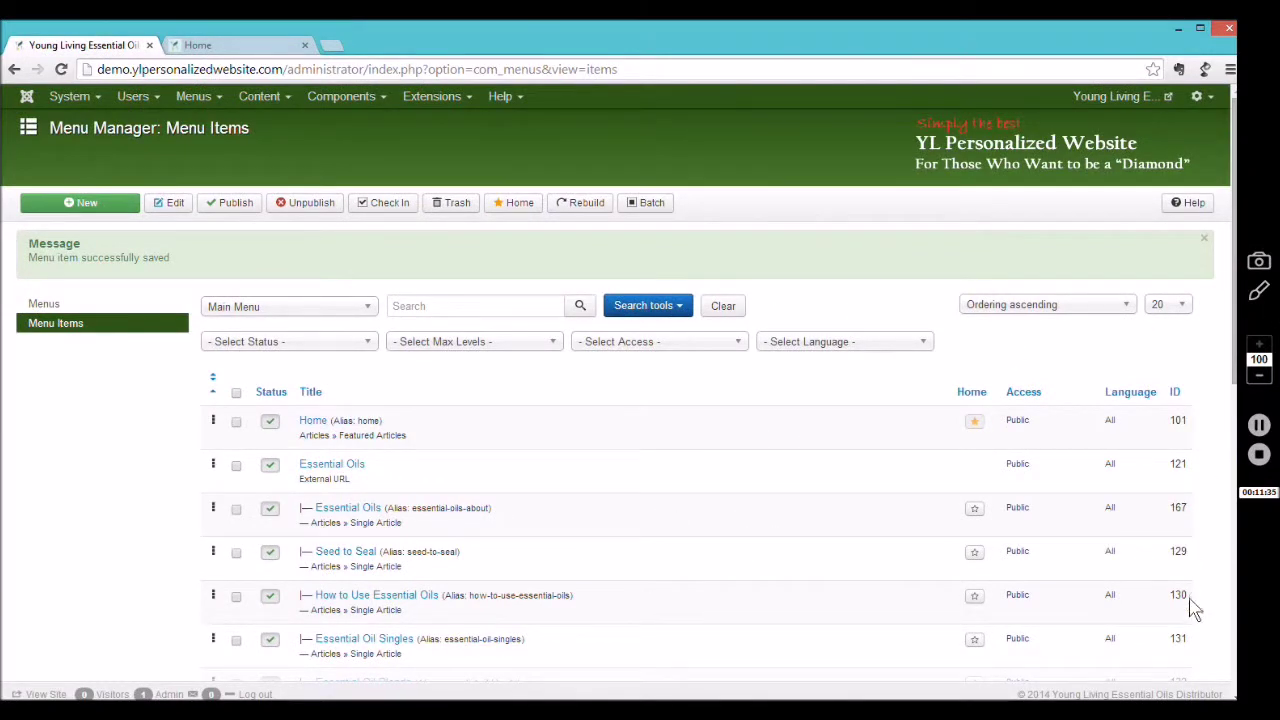
pyautogui.moveTo(1240, 300); pyautogui.dragTo(1260, 634)
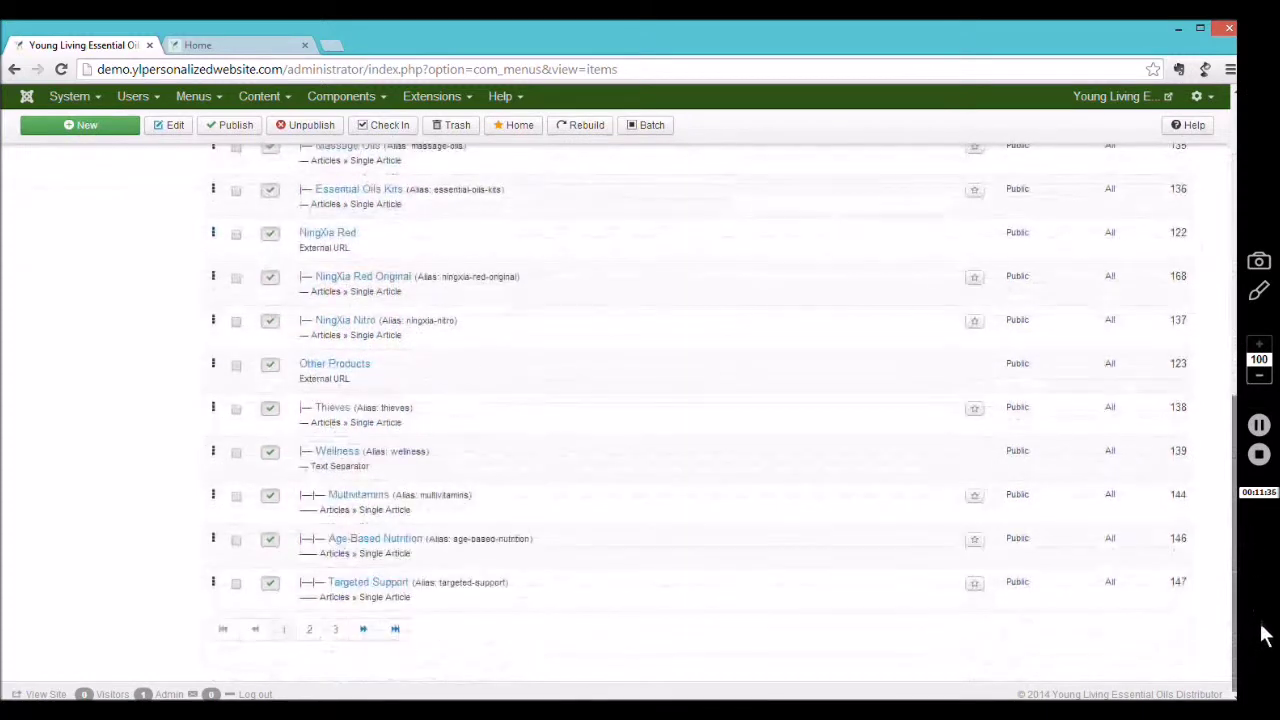
pyautogui.click(336, 632)
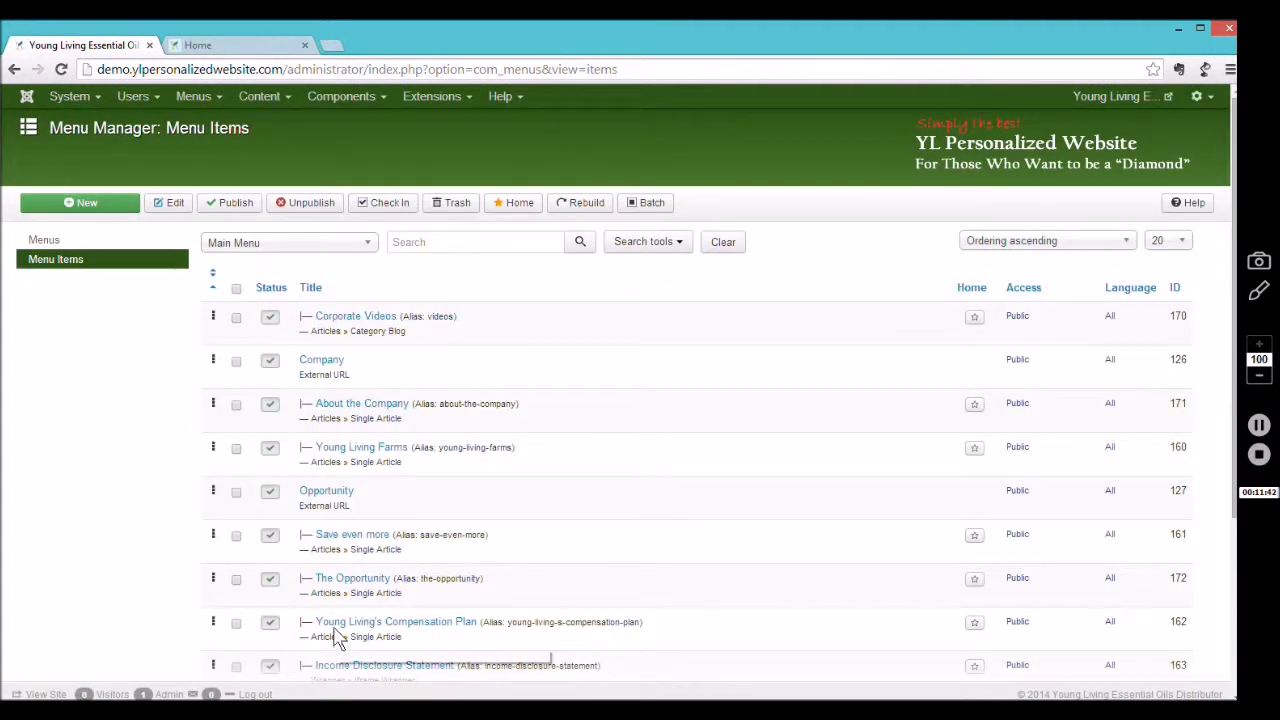
pyautogui.moveTo(1238, 309); pyautogui.dragTo(1236, 296)
pyautogui.click(1236, 305)
pyautogui.scroll(-5, 398, 555)
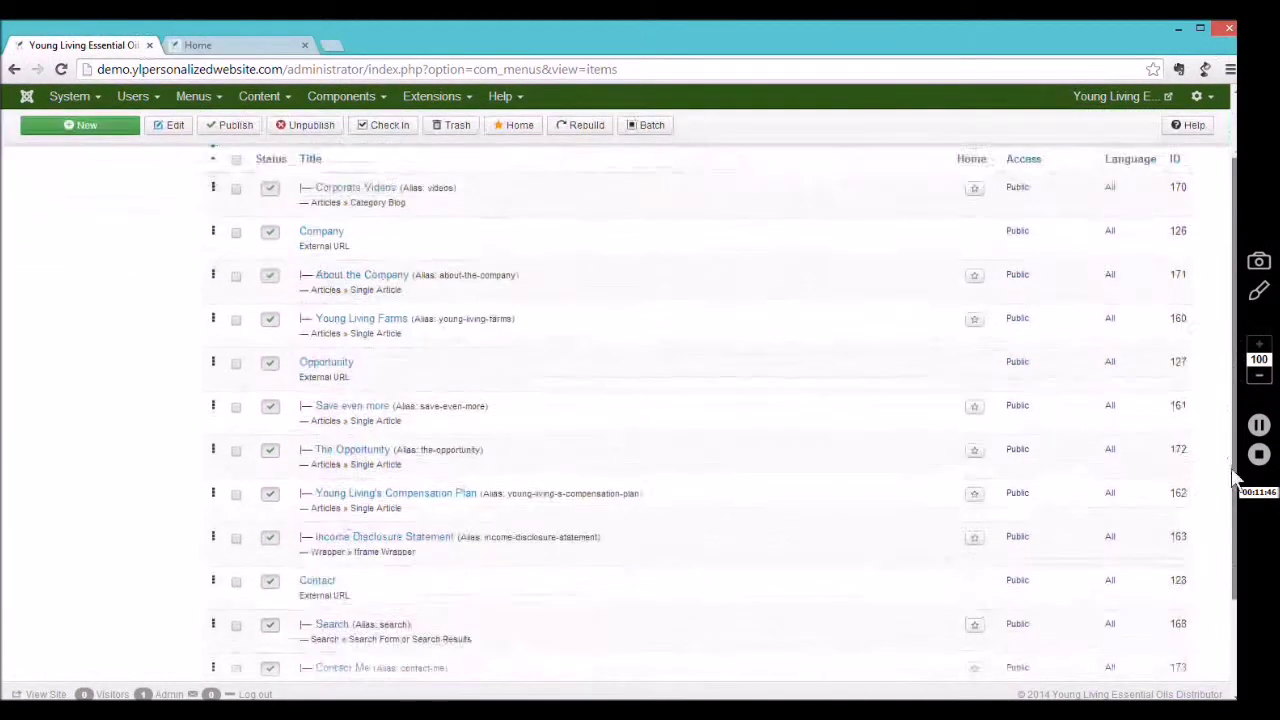
pyautogui.click(344, 585)
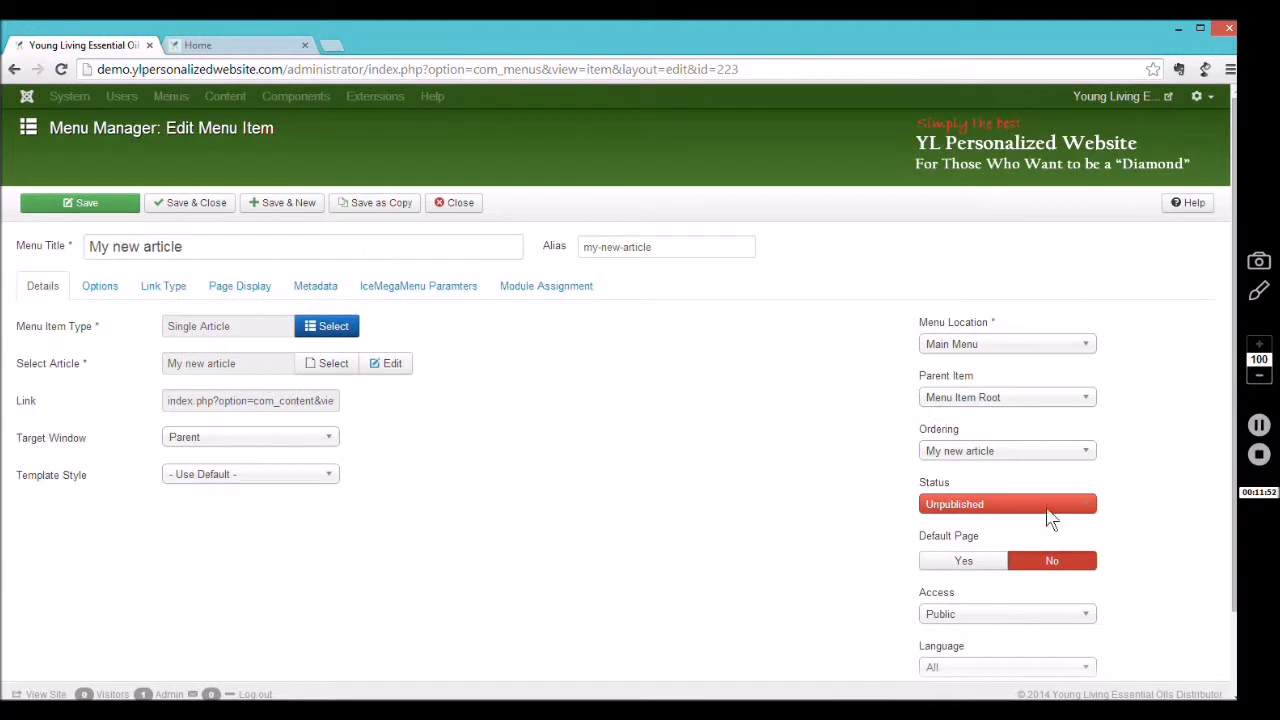
# - Set the menu item's status to Published and its parent item to Essential Oils, and save and close it
pyautogui.click(1047, 508)
pyautogui.click(1029, 524)
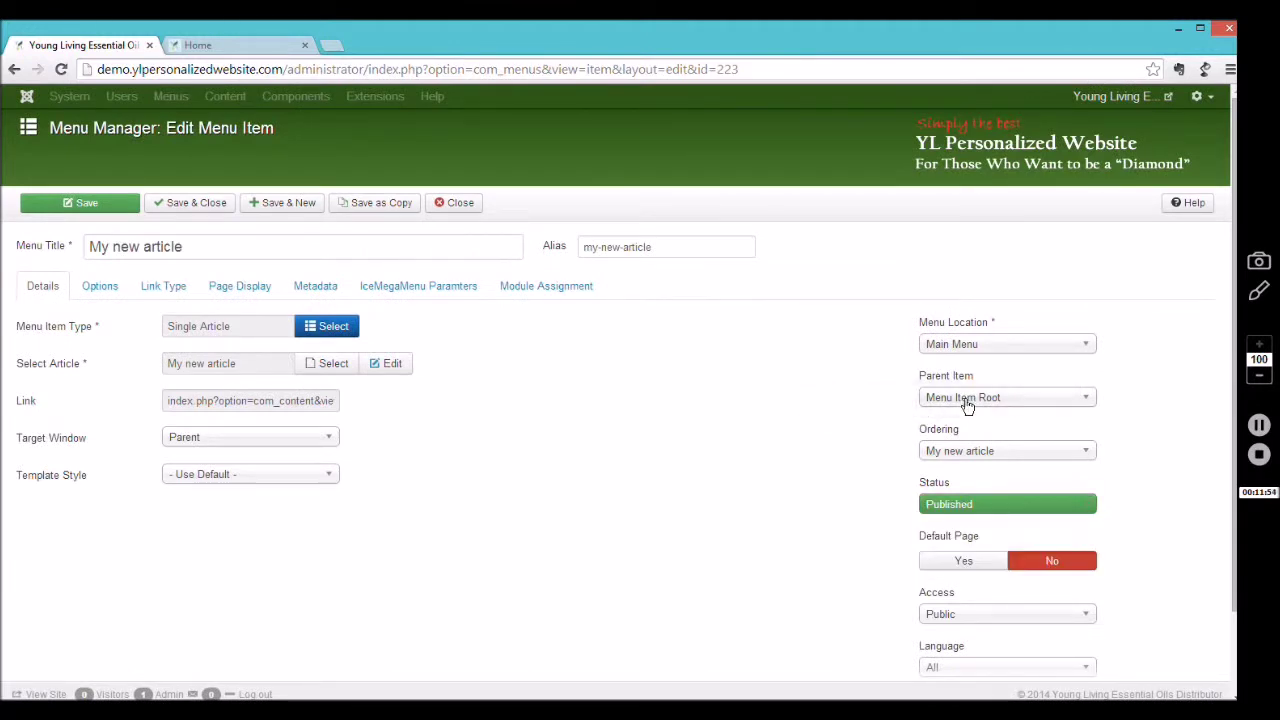
pyautogui.click(1044, 401)
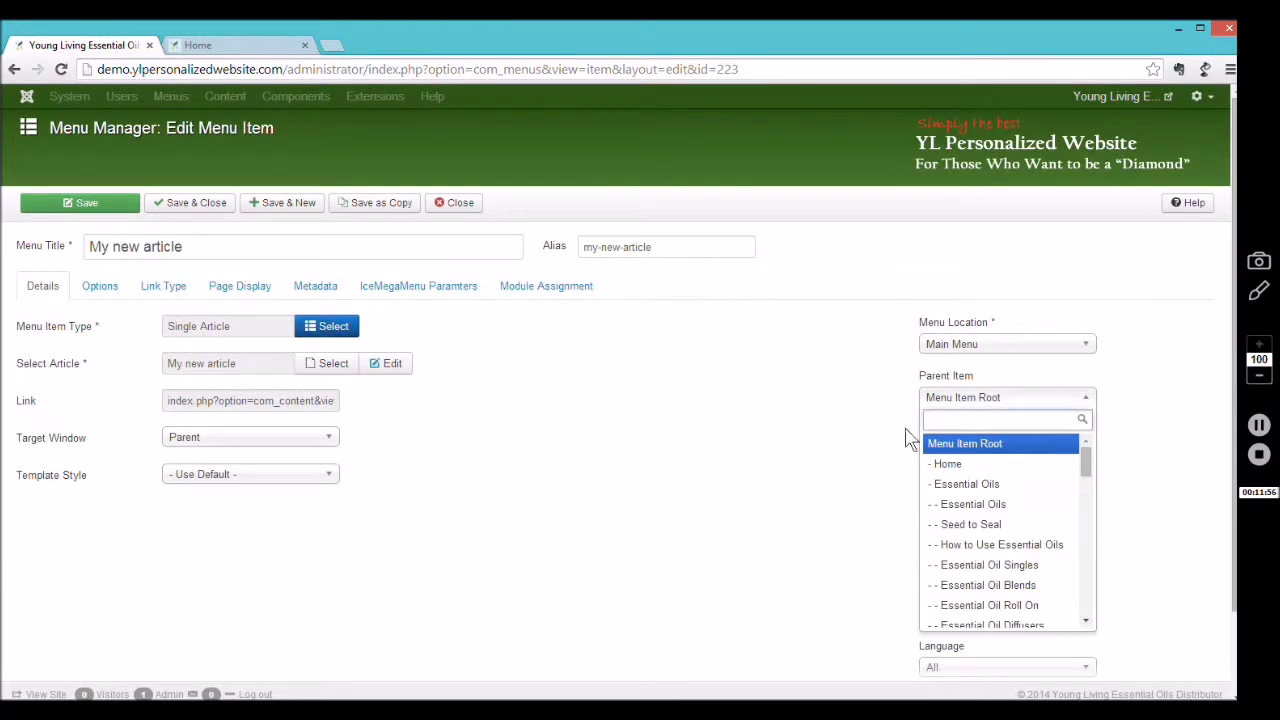
pyautogui.click(966, 488)
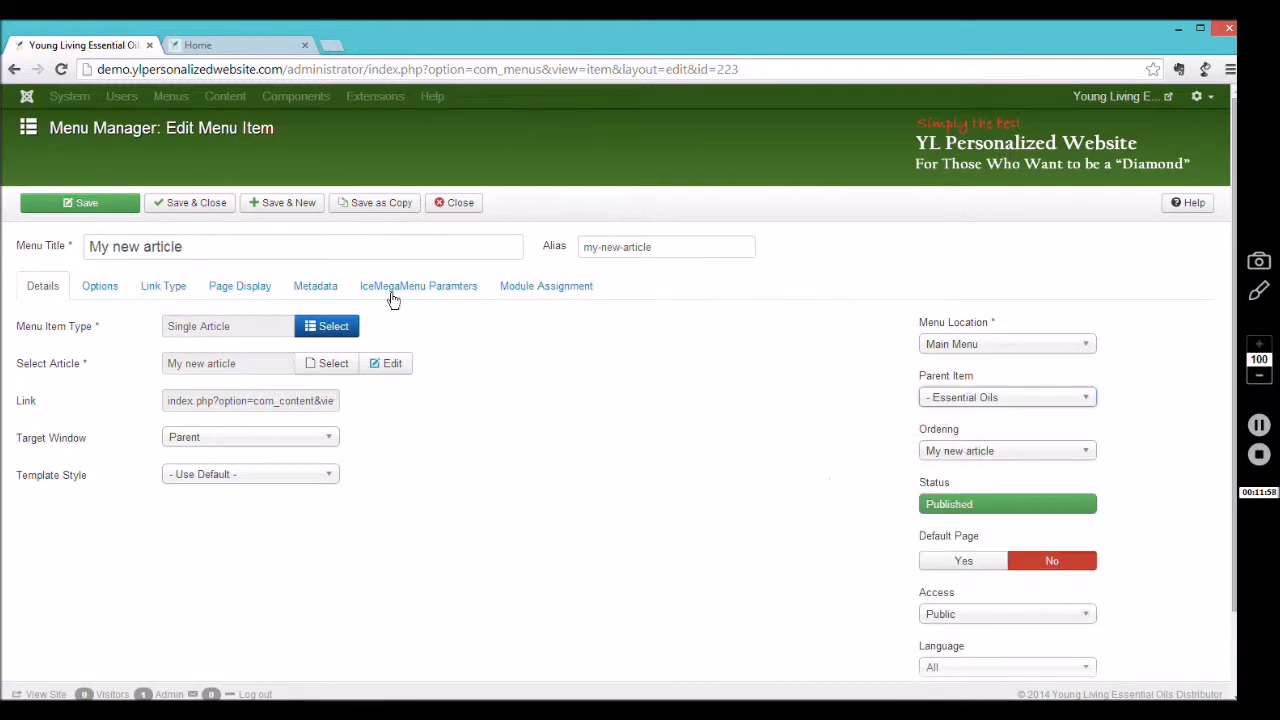
pyautogui.click(199, 203)
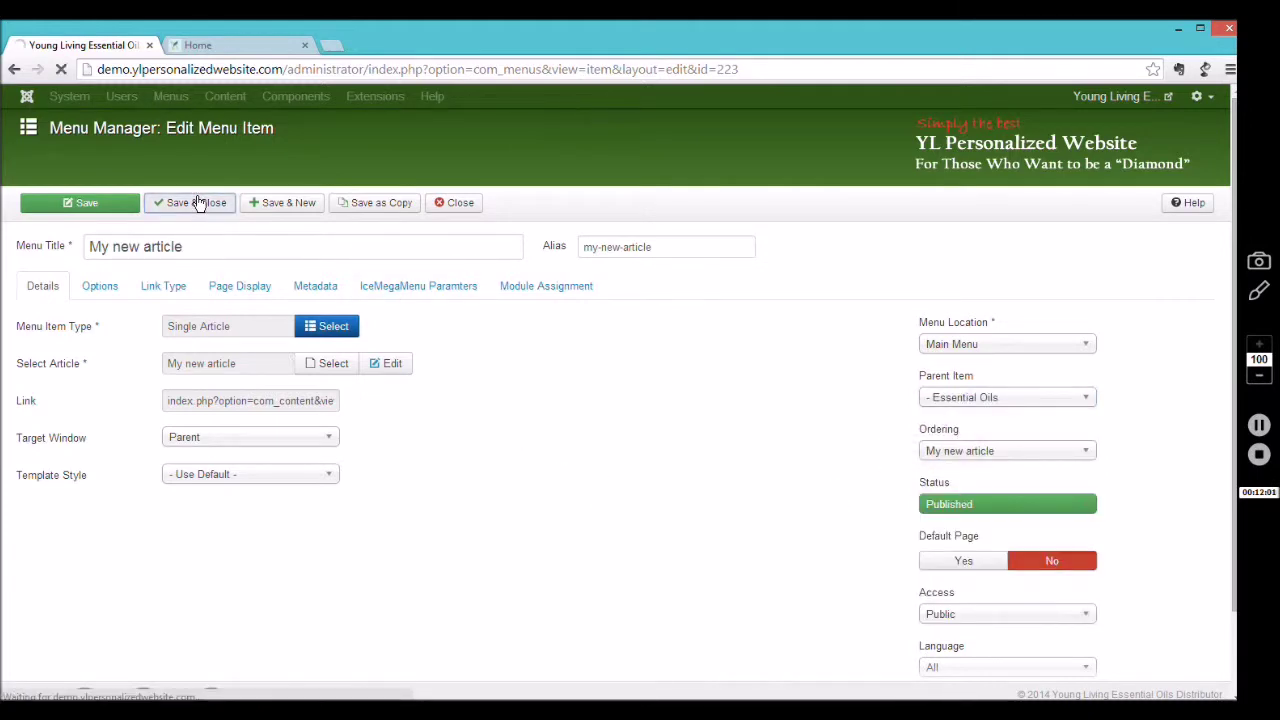
# - Reload the public home page and check the entries in the Essential Oils submenu
pyautogui.click(238, 48)
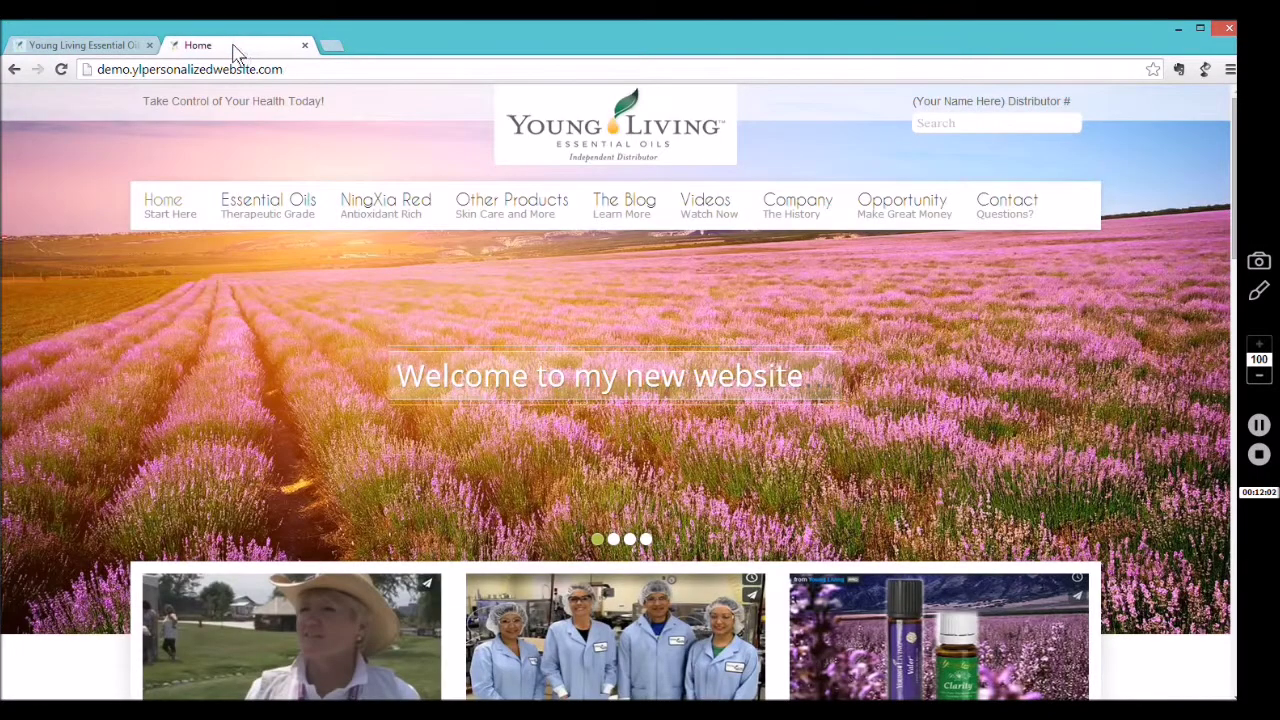
pyautogui.click(61, 69)
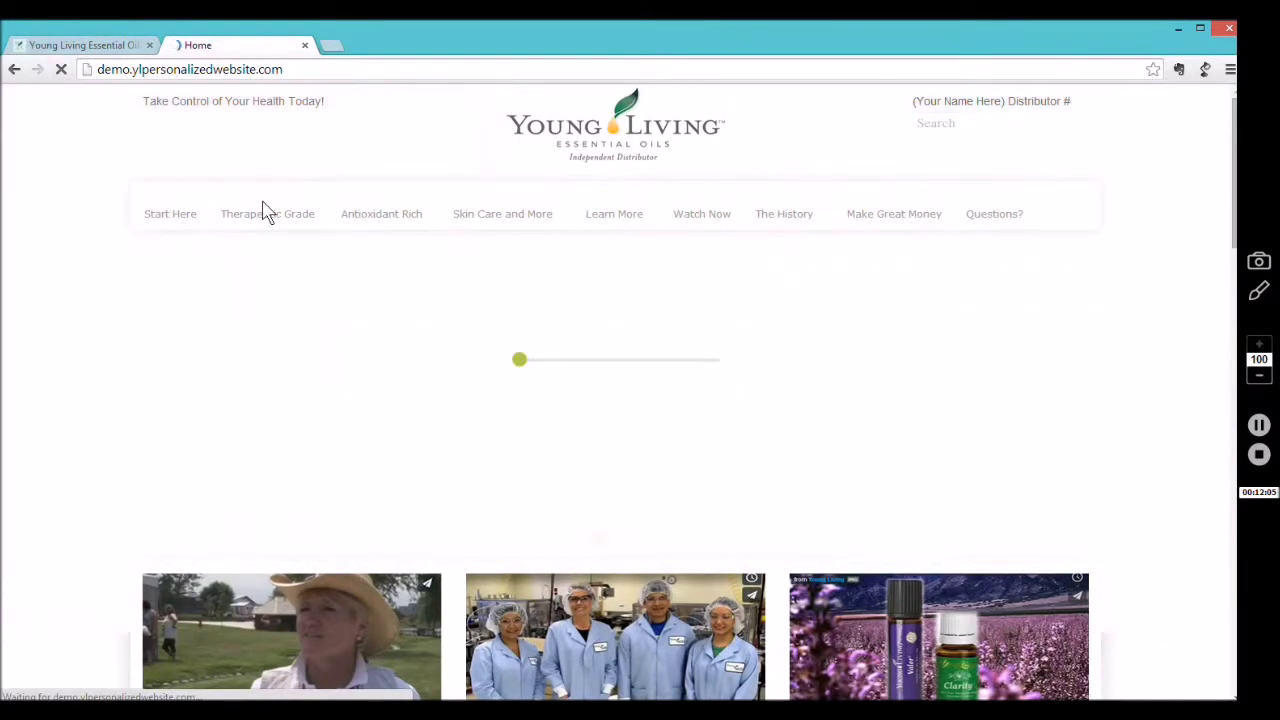
pyautogui.moveTo(261, 197)
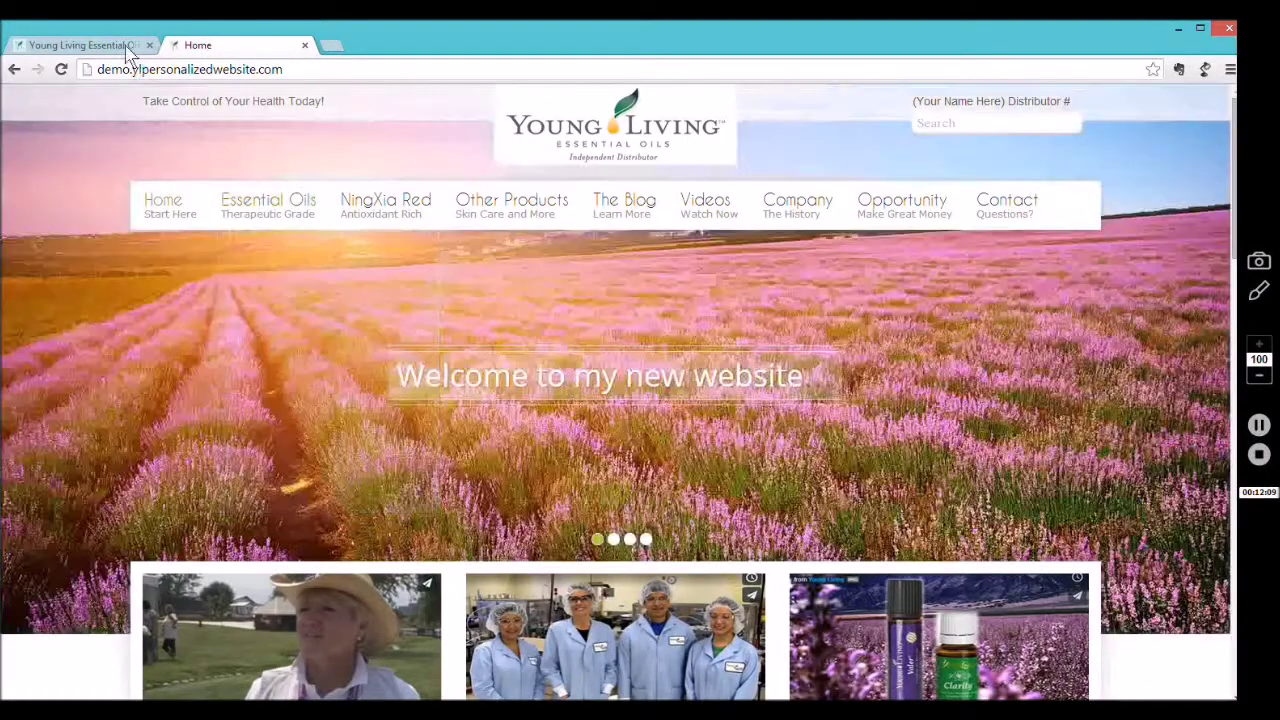
# - Search the Main Menu items in the administrator for "article"
pyautogui.click(125, 45)
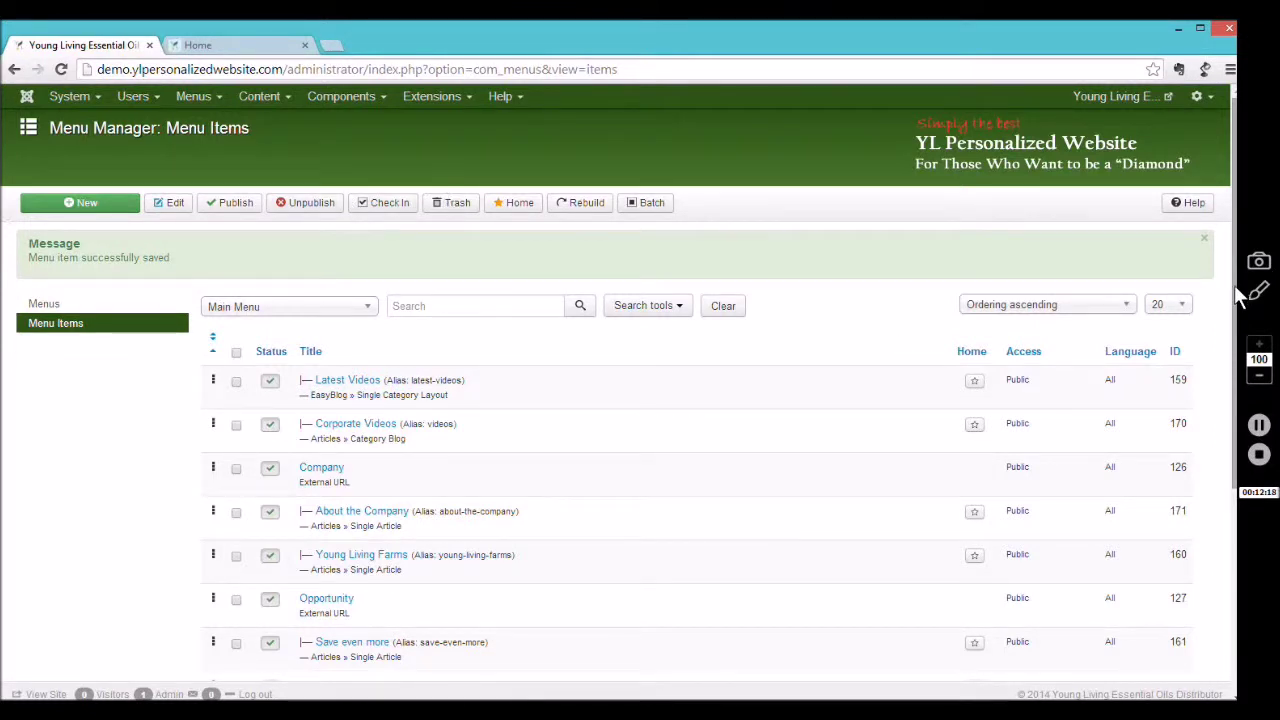
pyautogui.moveTo(1240, 300); pyautogui.dragTo(1245, 585)
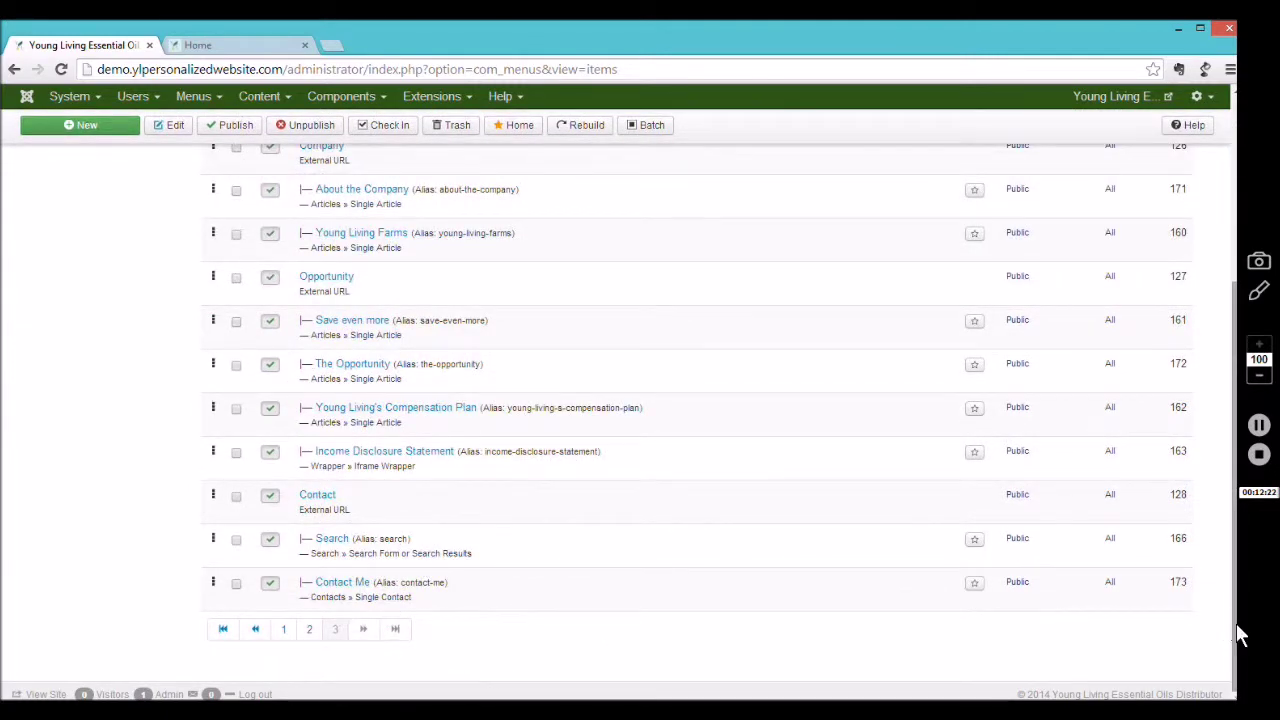
pyautogui.moveTo(1237, 632); pyautogui.dragTo(1238, 330)
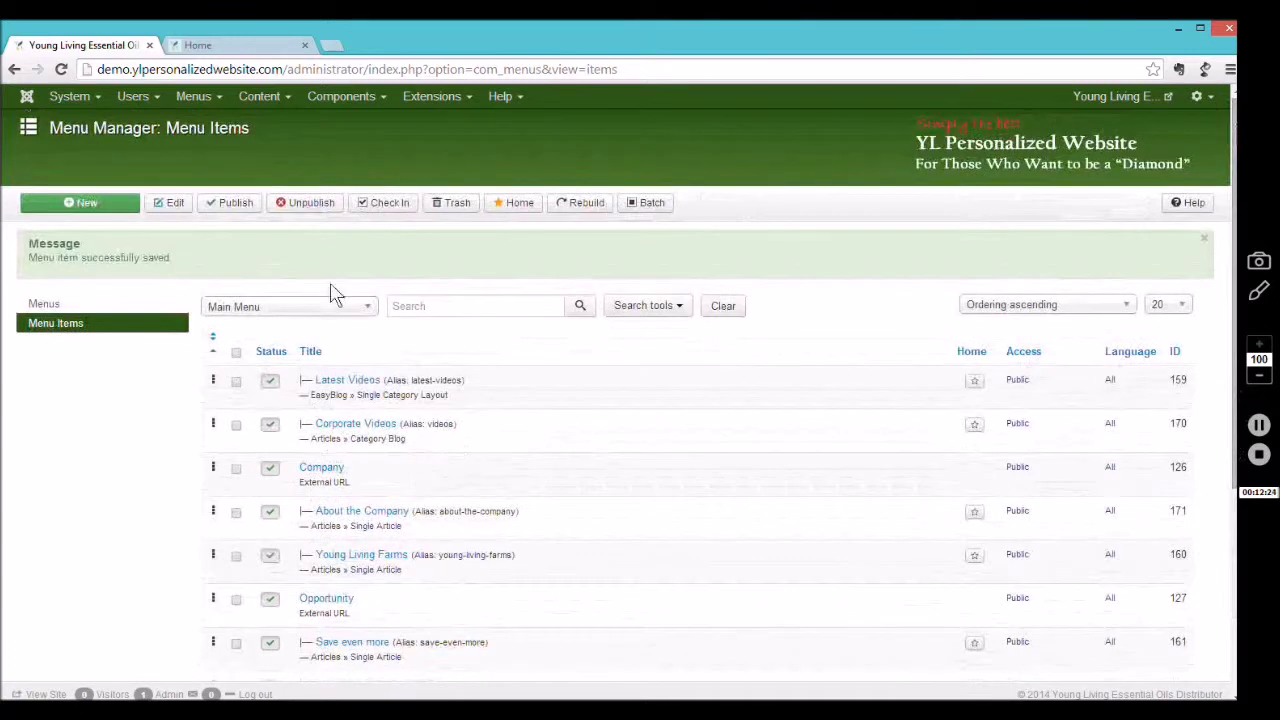
pyautogui.click(410, 300)
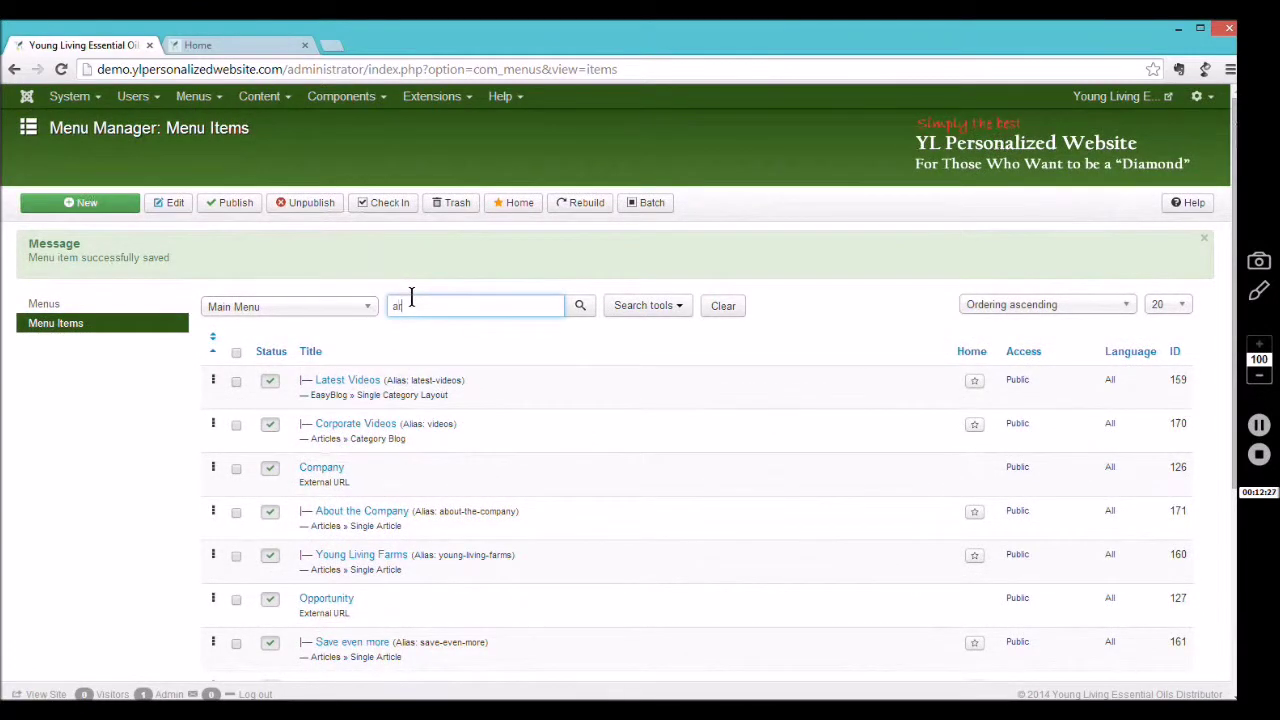
pyautogui.click(584, 311)
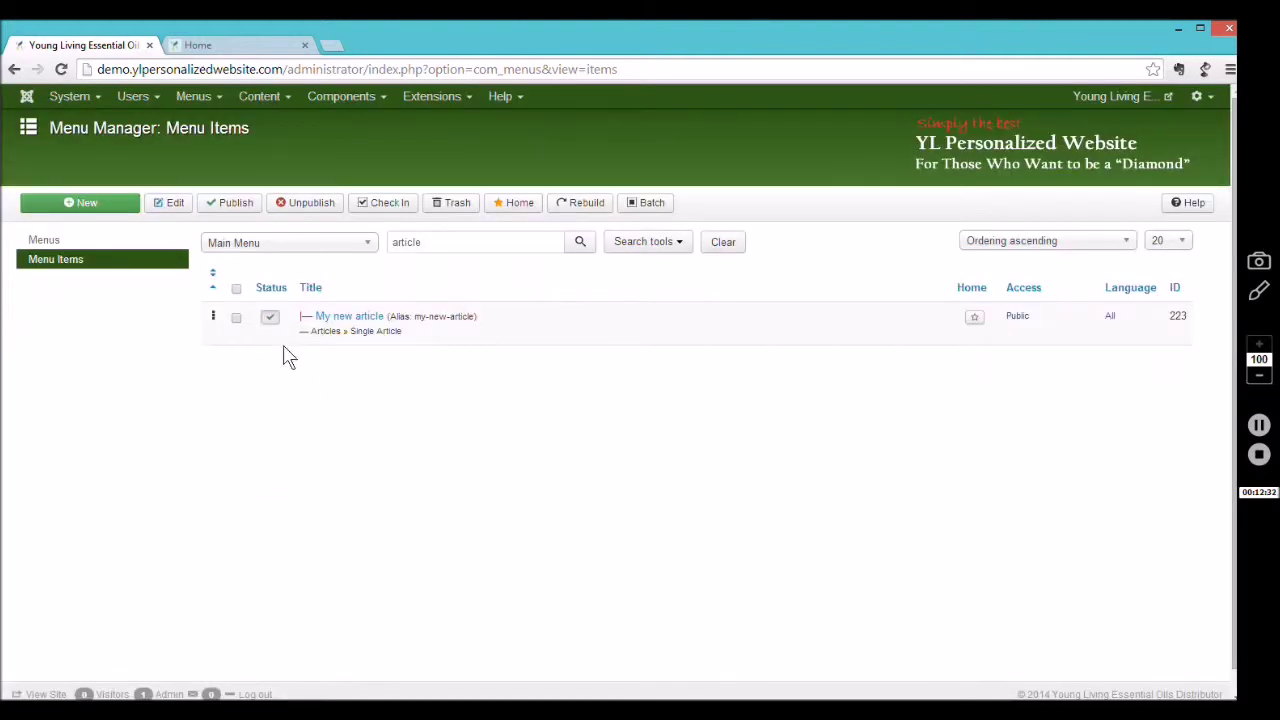
# - Unpublish "My new article" directly from the menu items list and reload the public home page to check the Essential Oils submenu
pyautogui.click(268, 319)
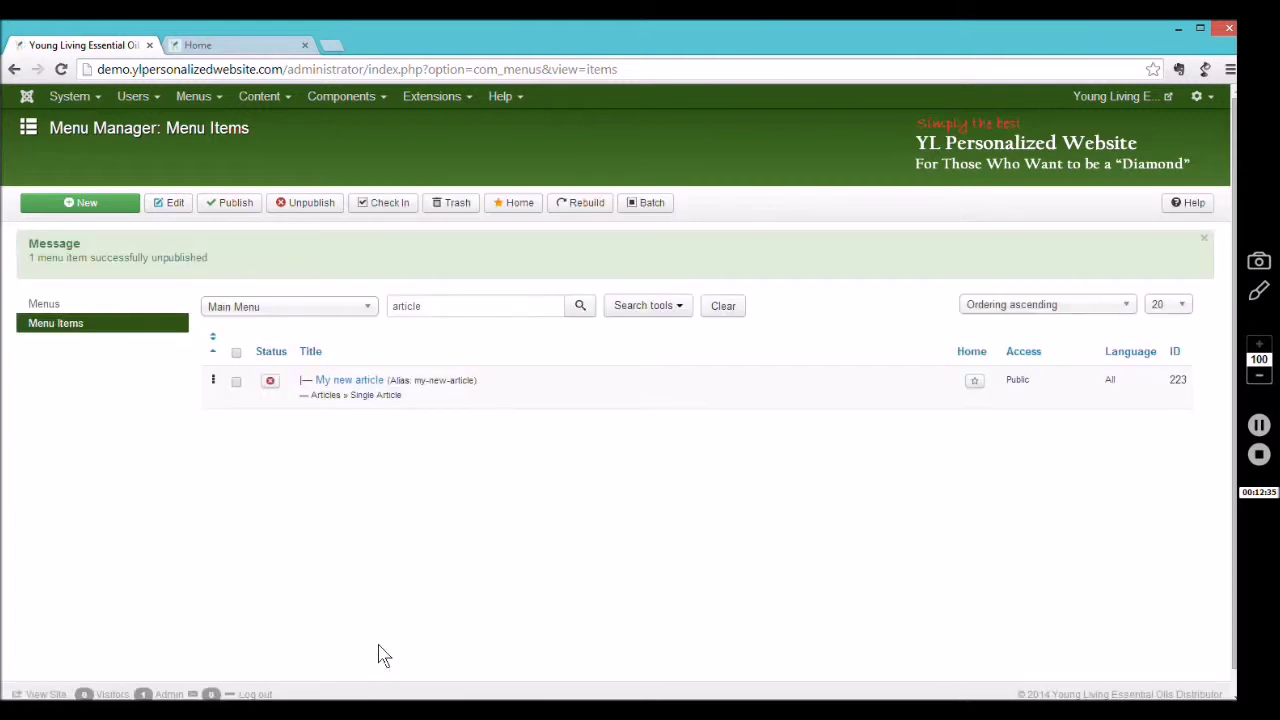
pyautogui.click(250, 46)
pyautogui.moveTo(268, 208)
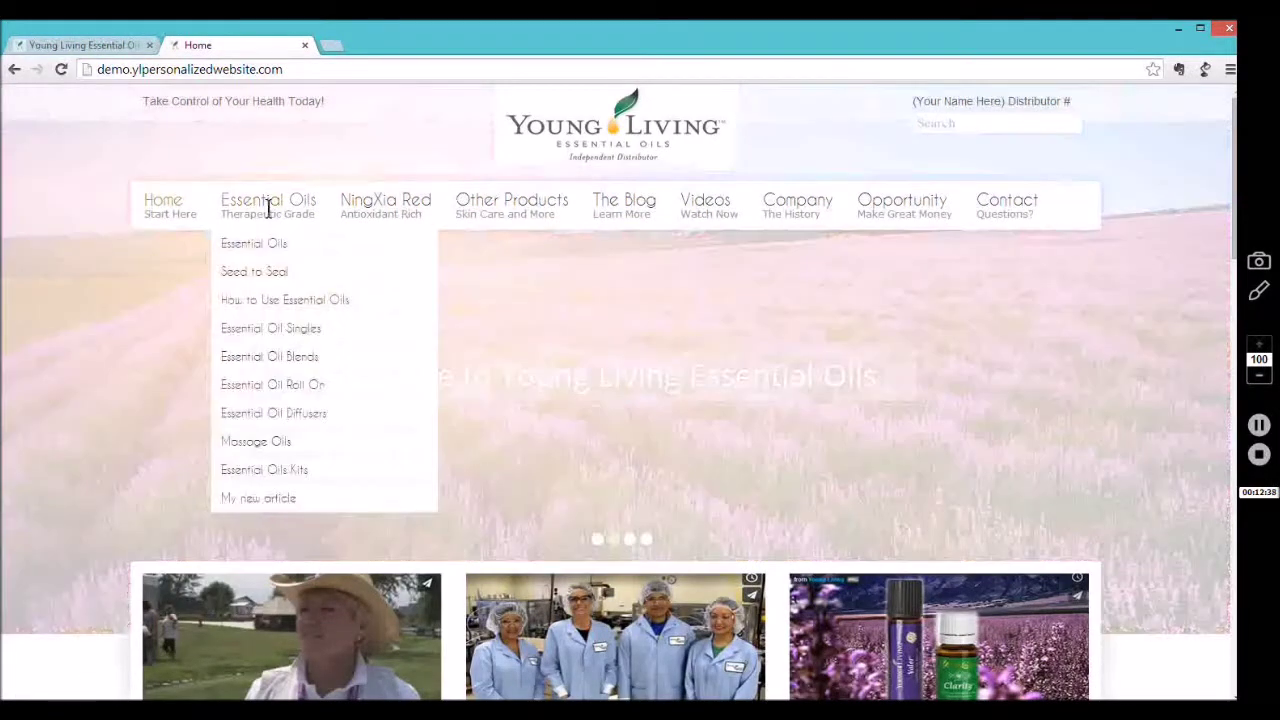
pyautogui.click(61, 69)
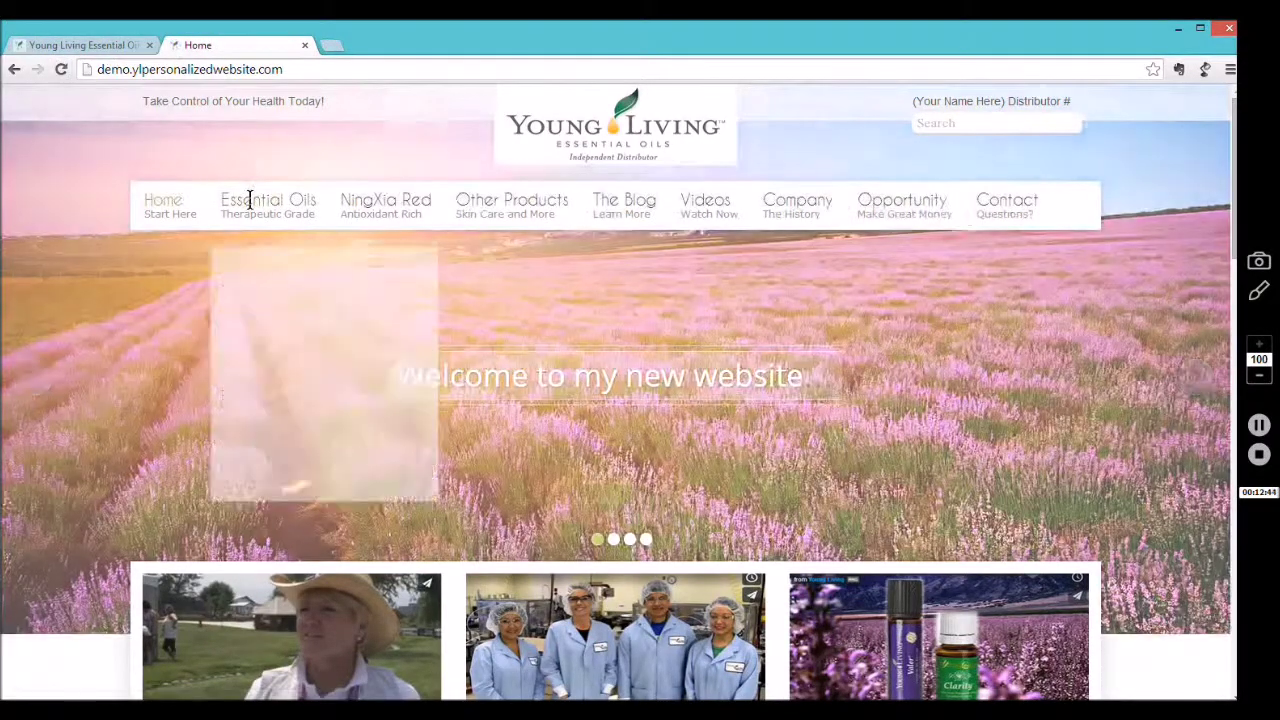
pyautogui.moveTo(250, 199)
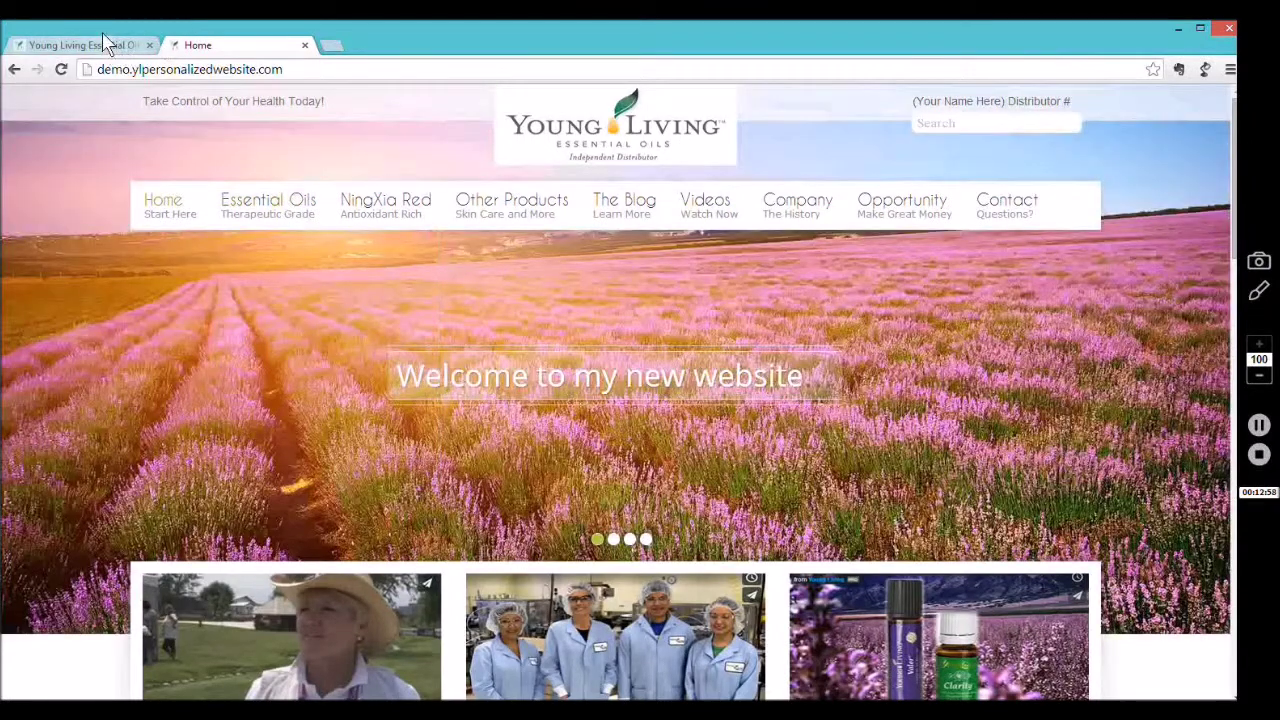
# - Remove the search term from the administrator's menu items list and rerun the search to list all items
pyautogui.click(106, 45)
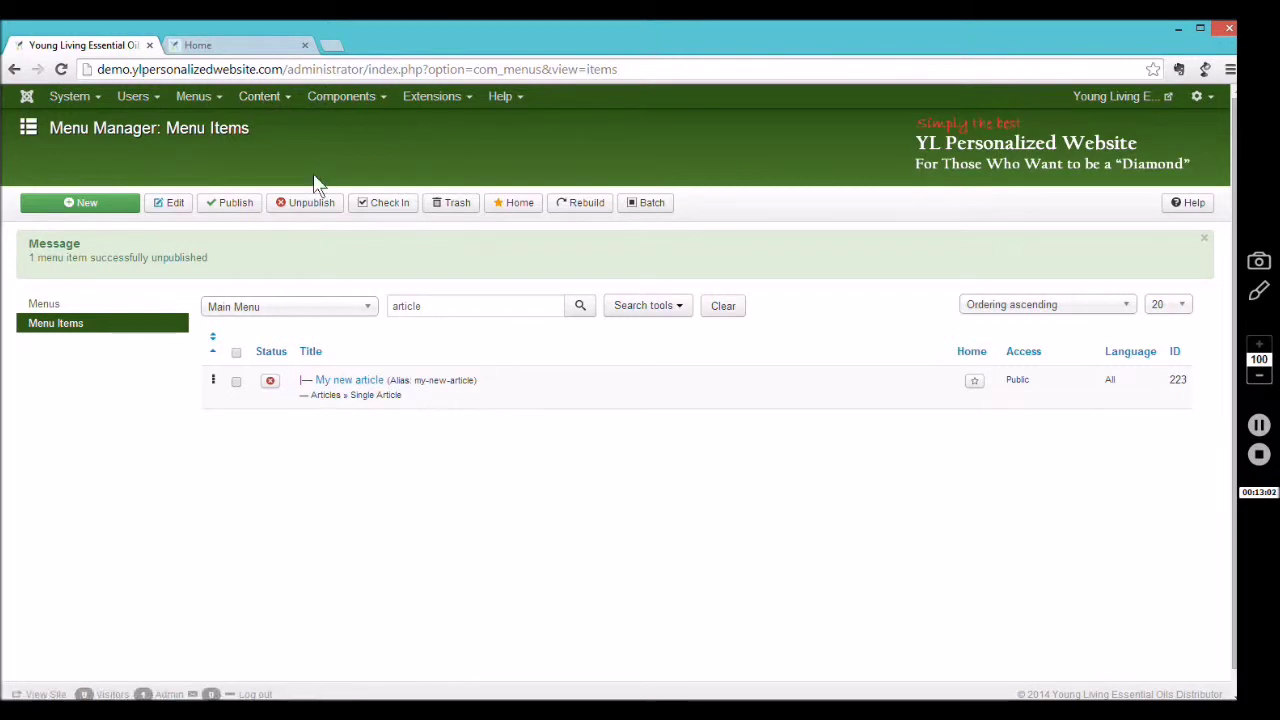
pyautogui.moveTo(457, 305); pyautogui.dragTo(297, 317)
pyautogui.press('BackSpace')
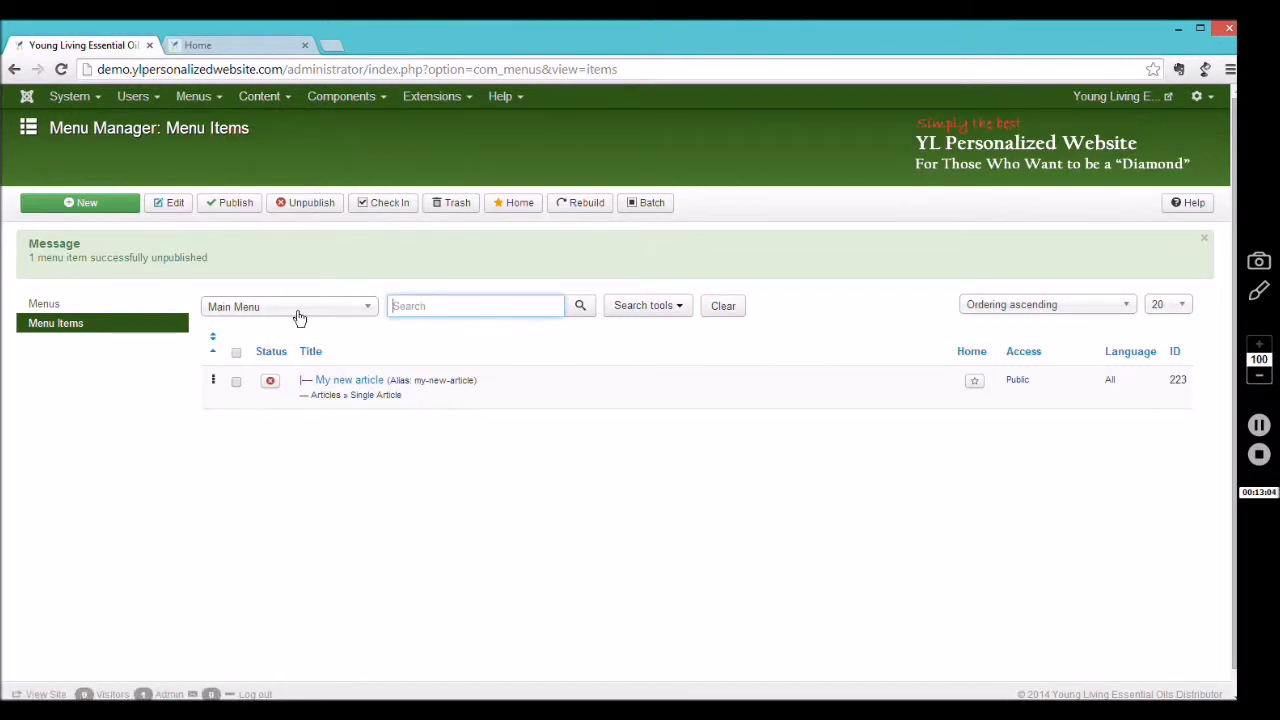
pyautogui.click(585, 306)
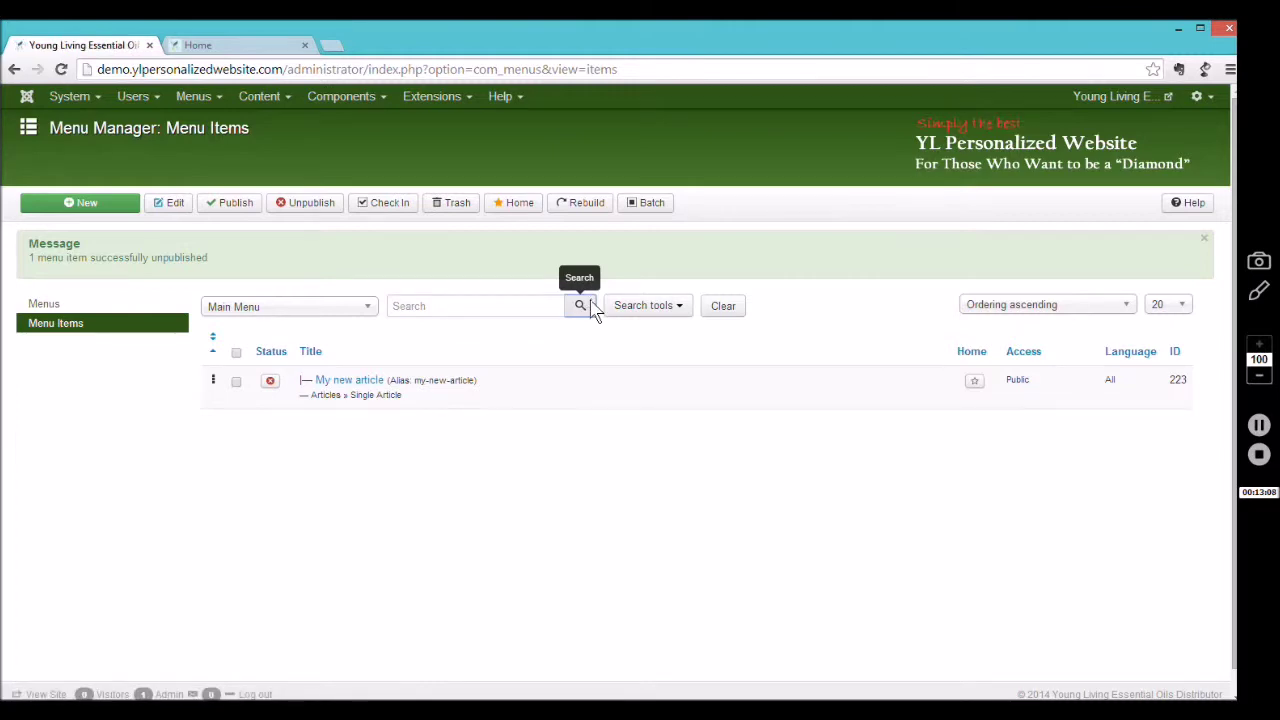
# - Compare the administrator's Main Menu items list with the Other Products, NingXia Red, Company and Opportunity headings on the public home page
pyautogui.moveTo(1240, 270); pyautogui.dragTo(1257, 551)
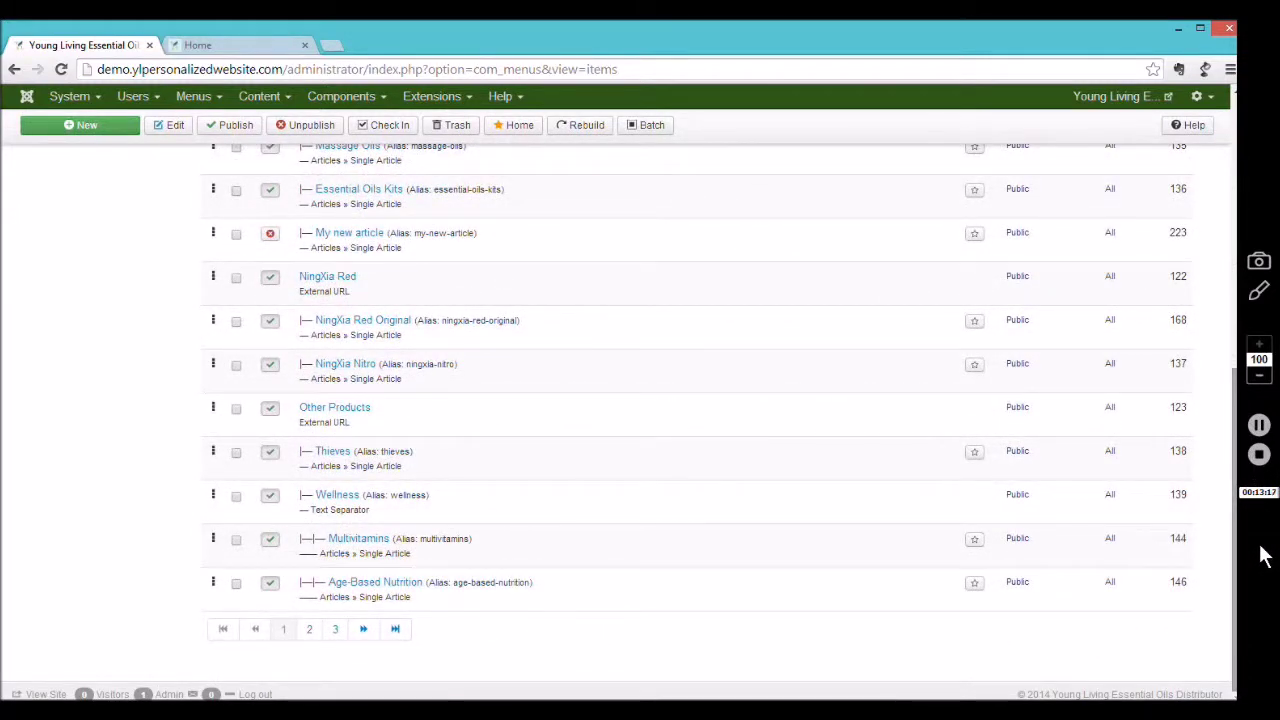
pyautogui.click(205, 46)
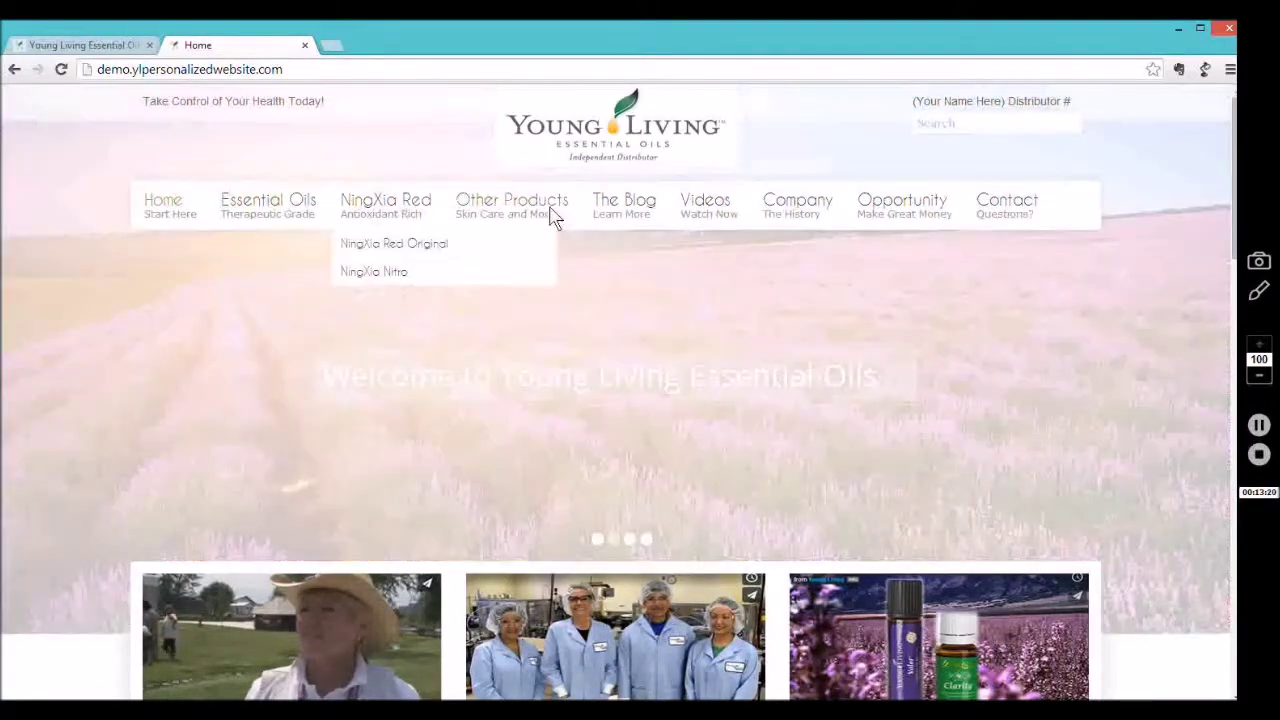
pyautogui.moveTo(527, 200)
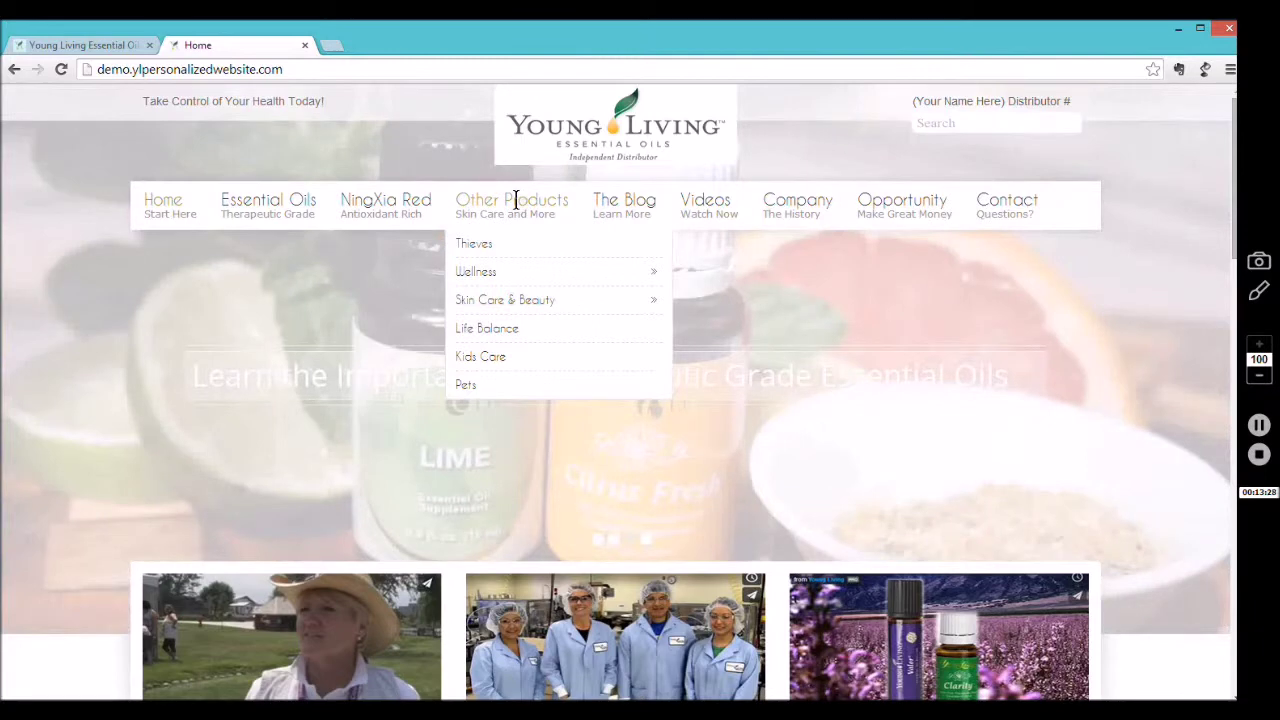
pyautogui.moveTo(354, 194)
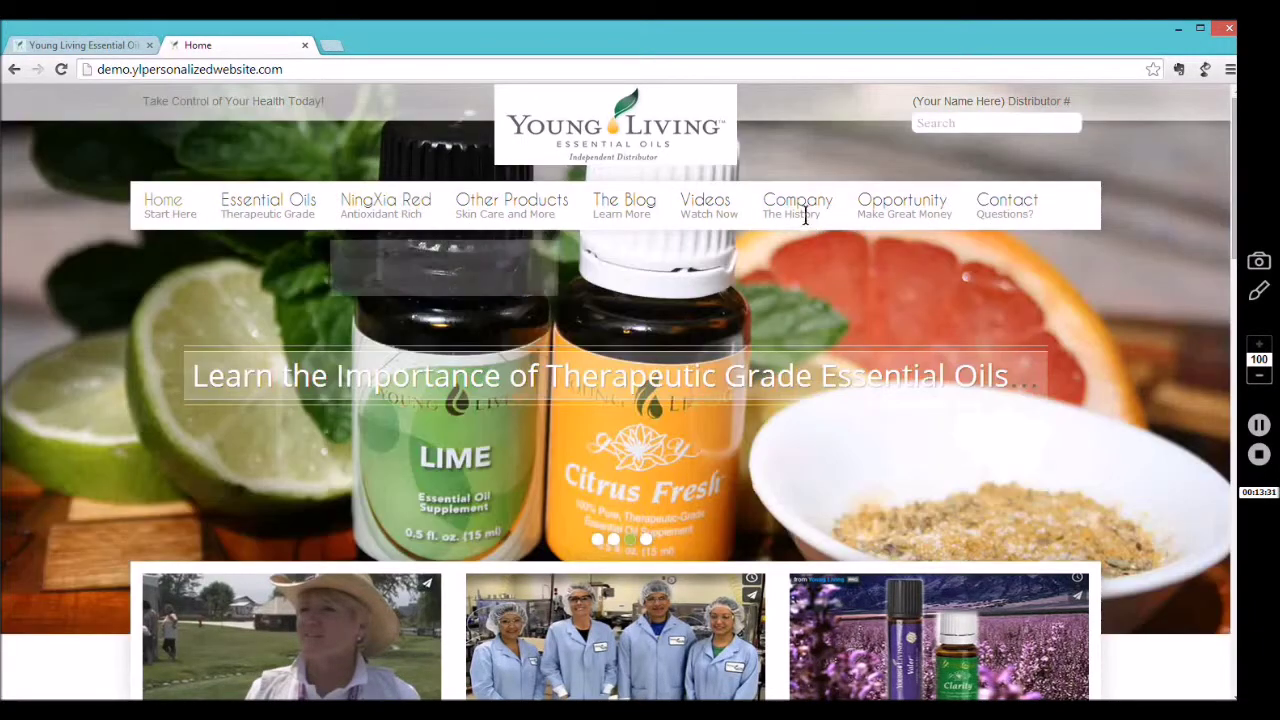
pyautogui.moveTo(800, 210)
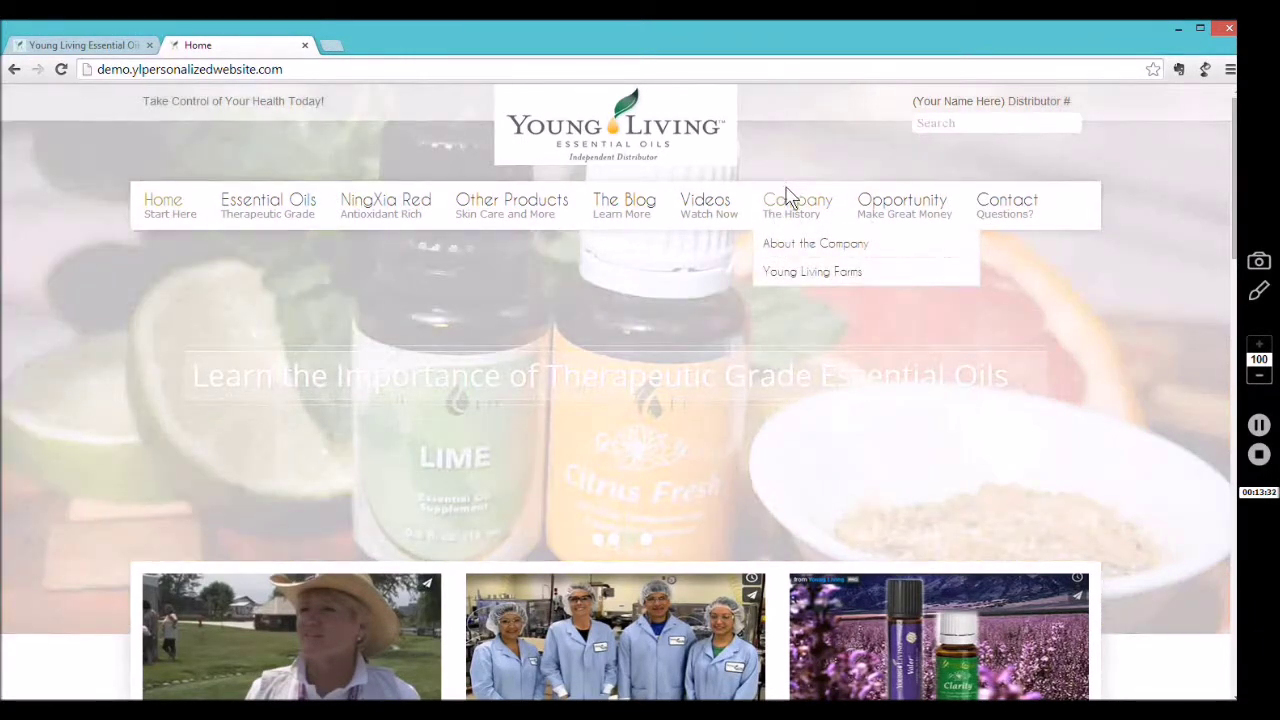
pyautogui.moveTo(955, 228)
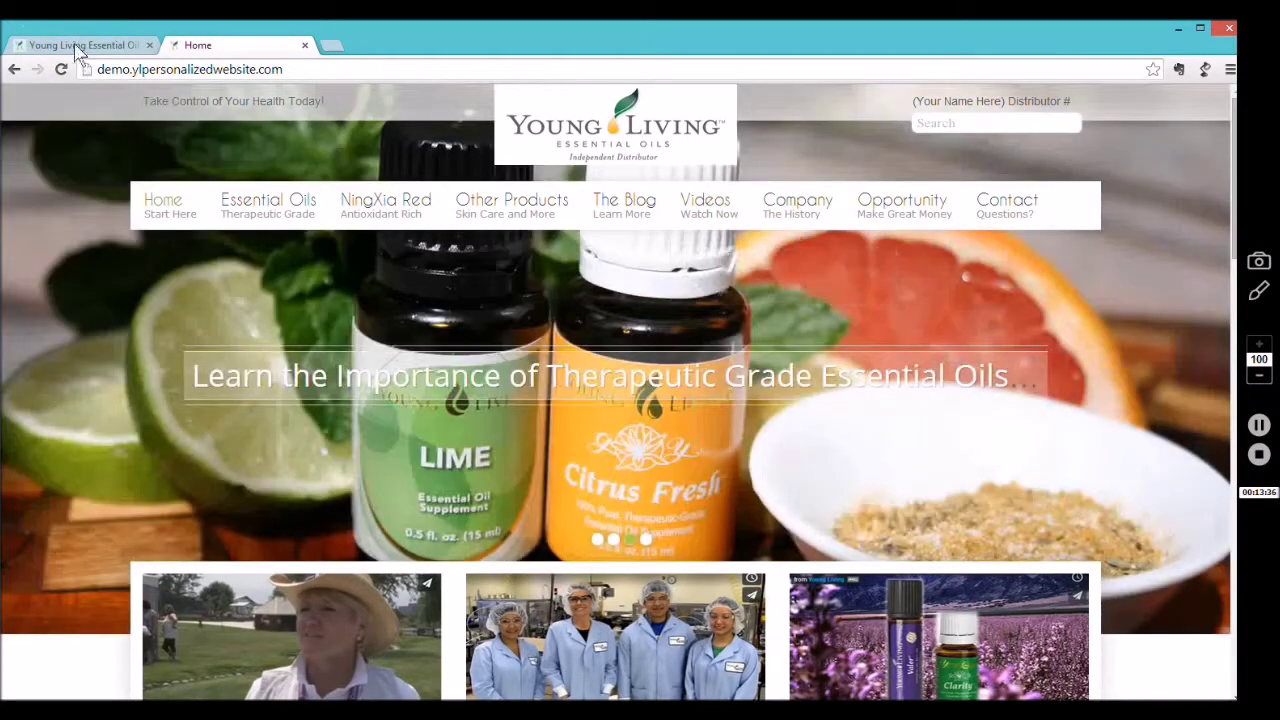
# - Set the administrator's menu items list to display All items on one page and review it down to the Company and Opportunity entries
pyautogui.click(78, 47)
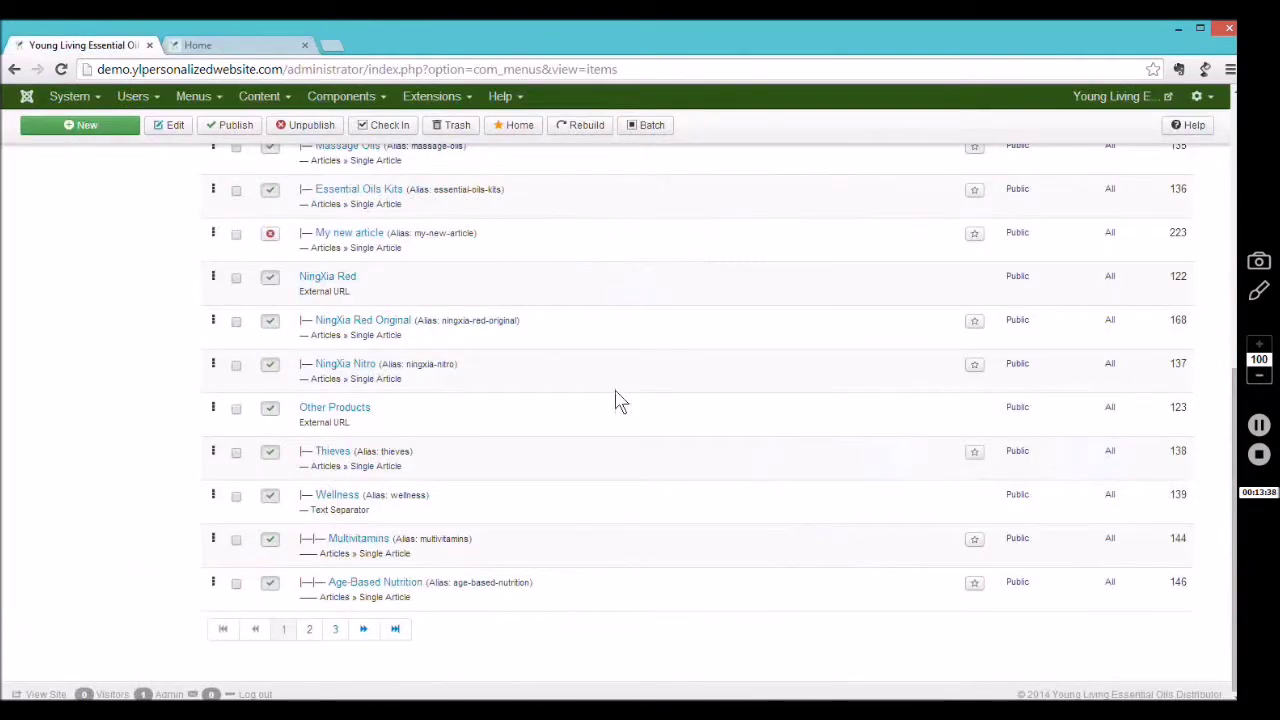
pyautogui.moveTo(1237, 485); pyautogui.dragTo(1185, 195)
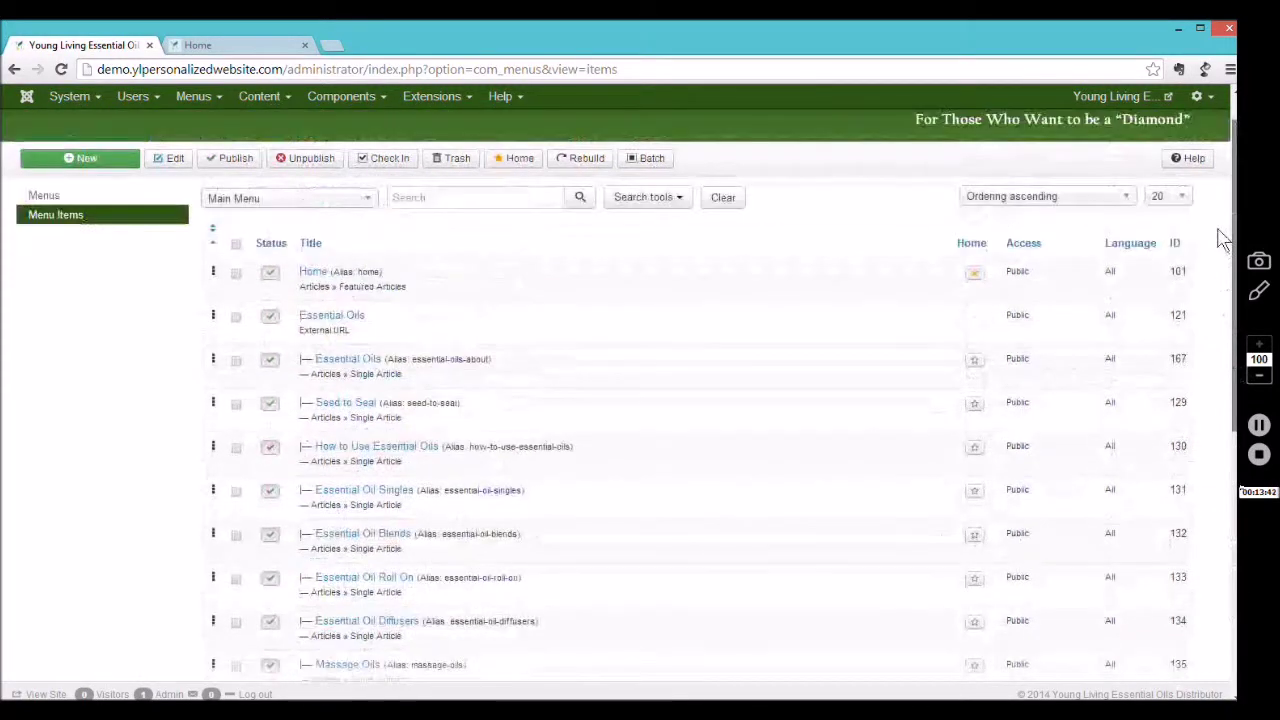
pyautogui.click(1170, 200)
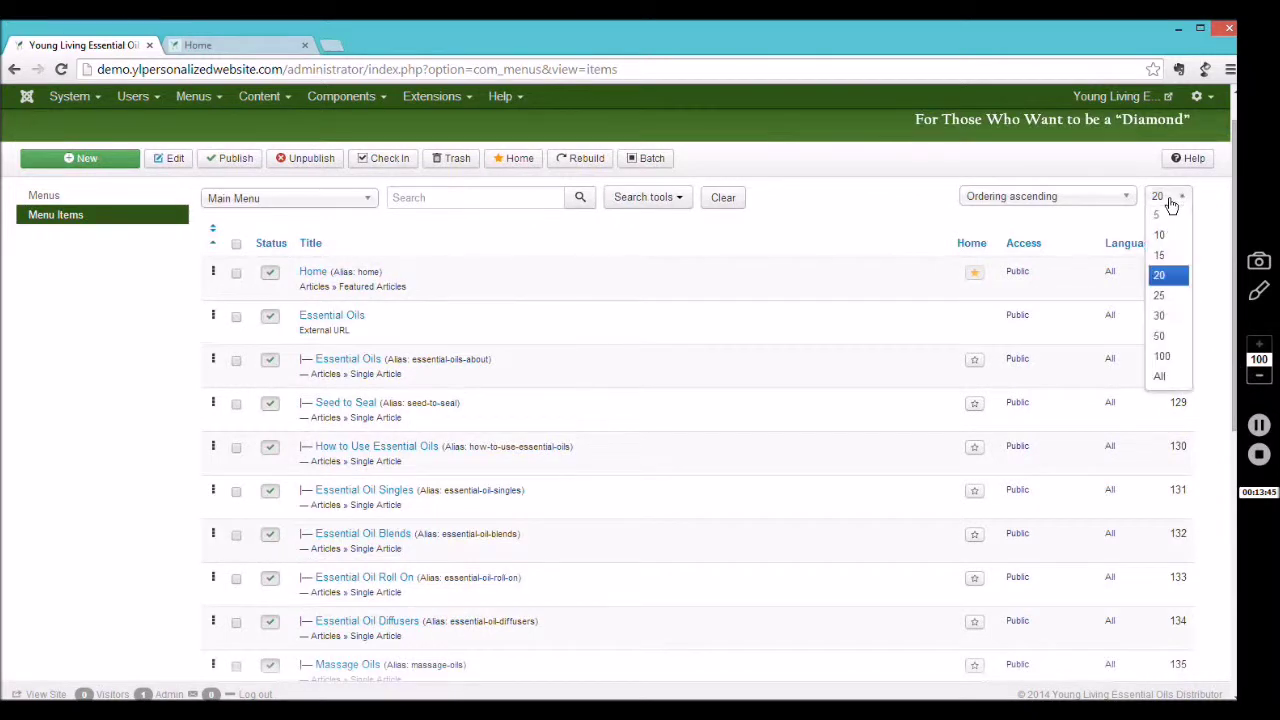
pyautogui.click(1163, 377)
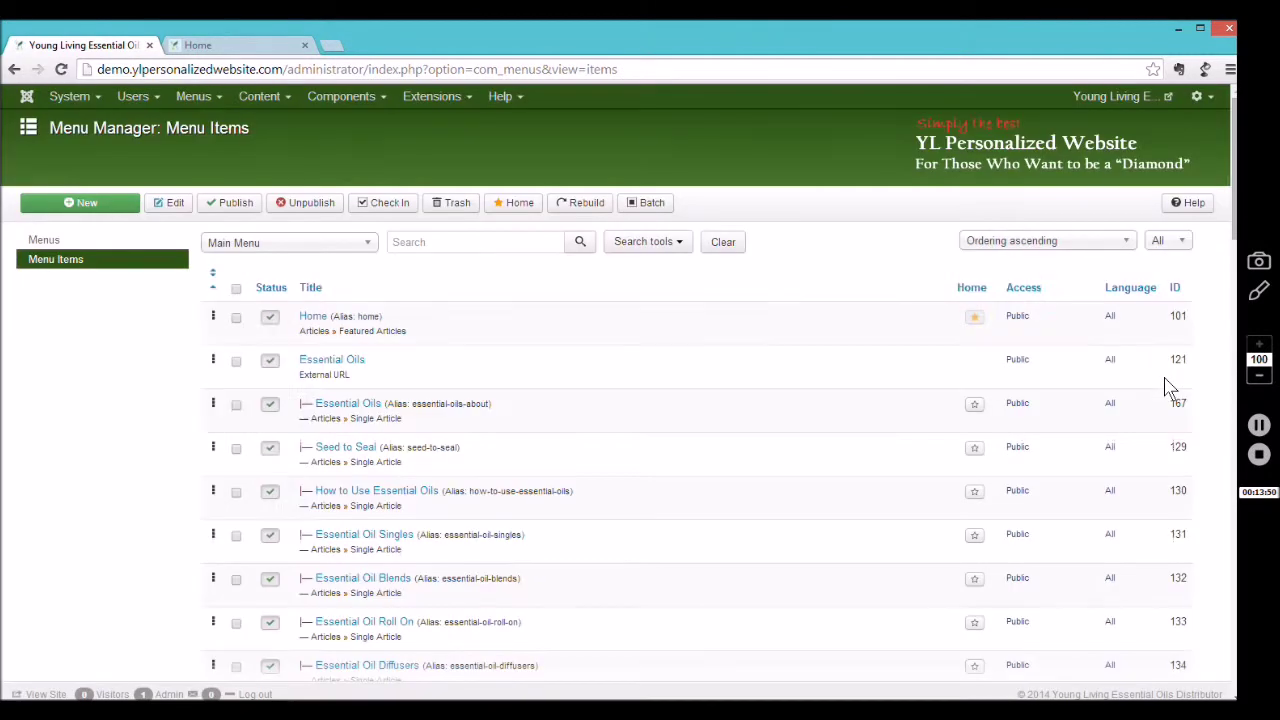
pyautogui.moveTo(1240, 203); pyautogui.dragTo(1275, 594)
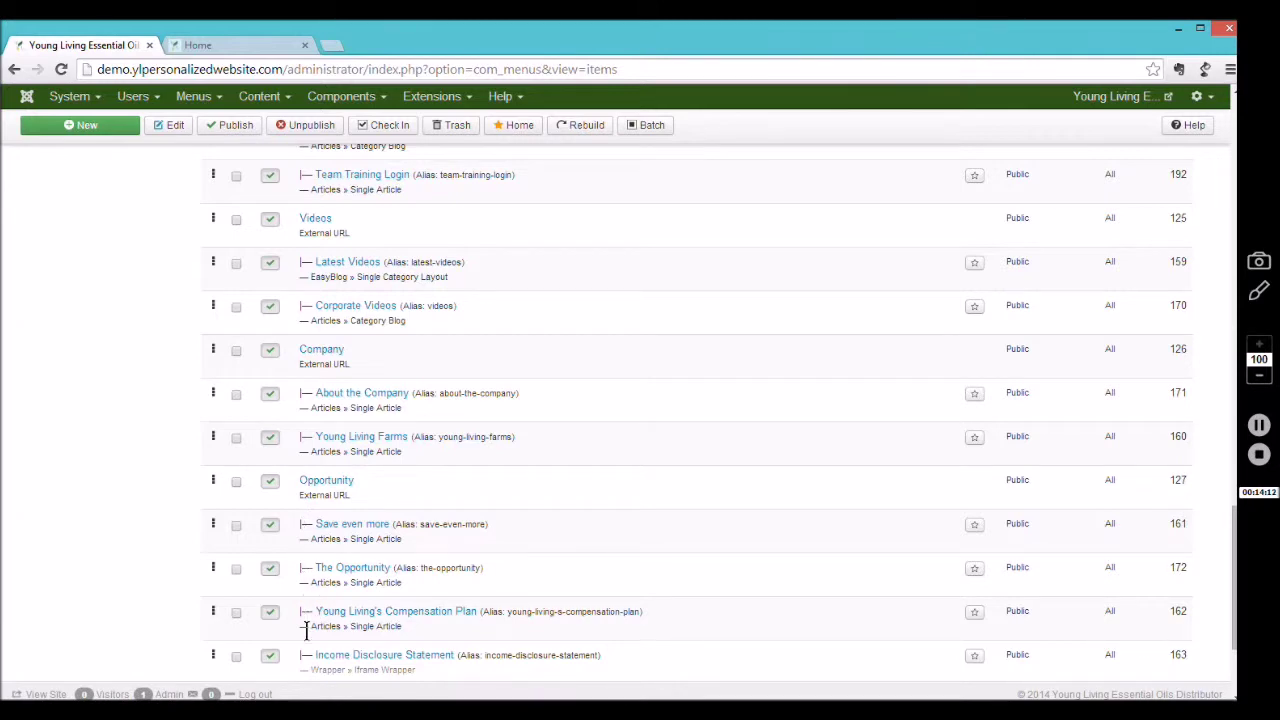
# - Check the Company and Opportunity headings in the public home page's main menu
pyautogui.click(222, 45)
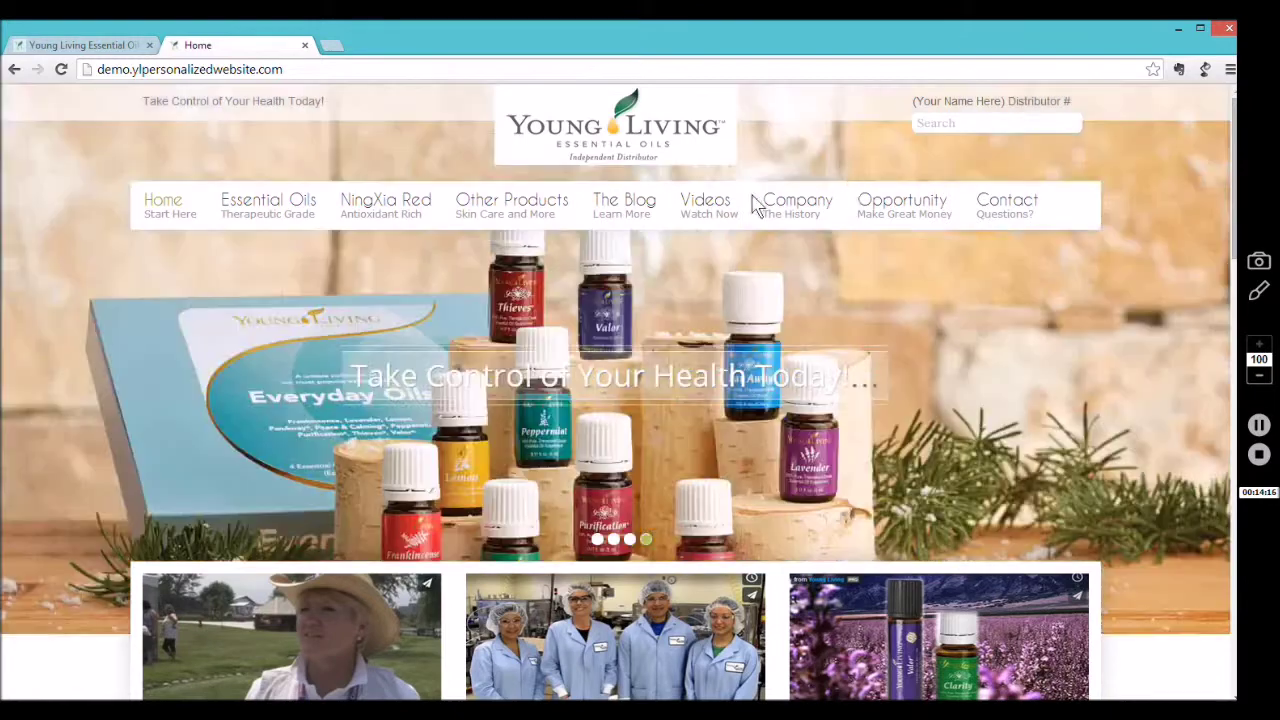
pyautogui.moveTo(766, 211)
pyautogui.moveTo(920, 206)
# - Open the Company menu item in the administrator, set its parent item to Opportunity and save it
pyautogui.click(105, 45)
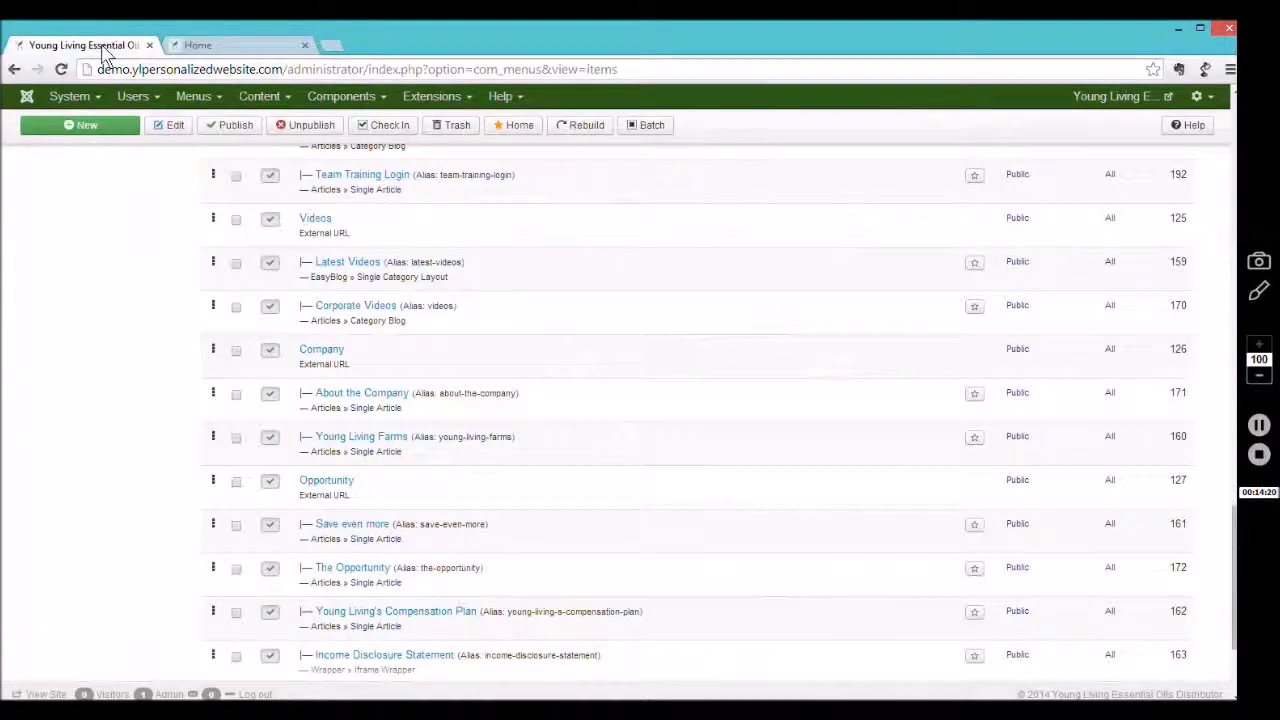
pyautogui.click(325, 353)
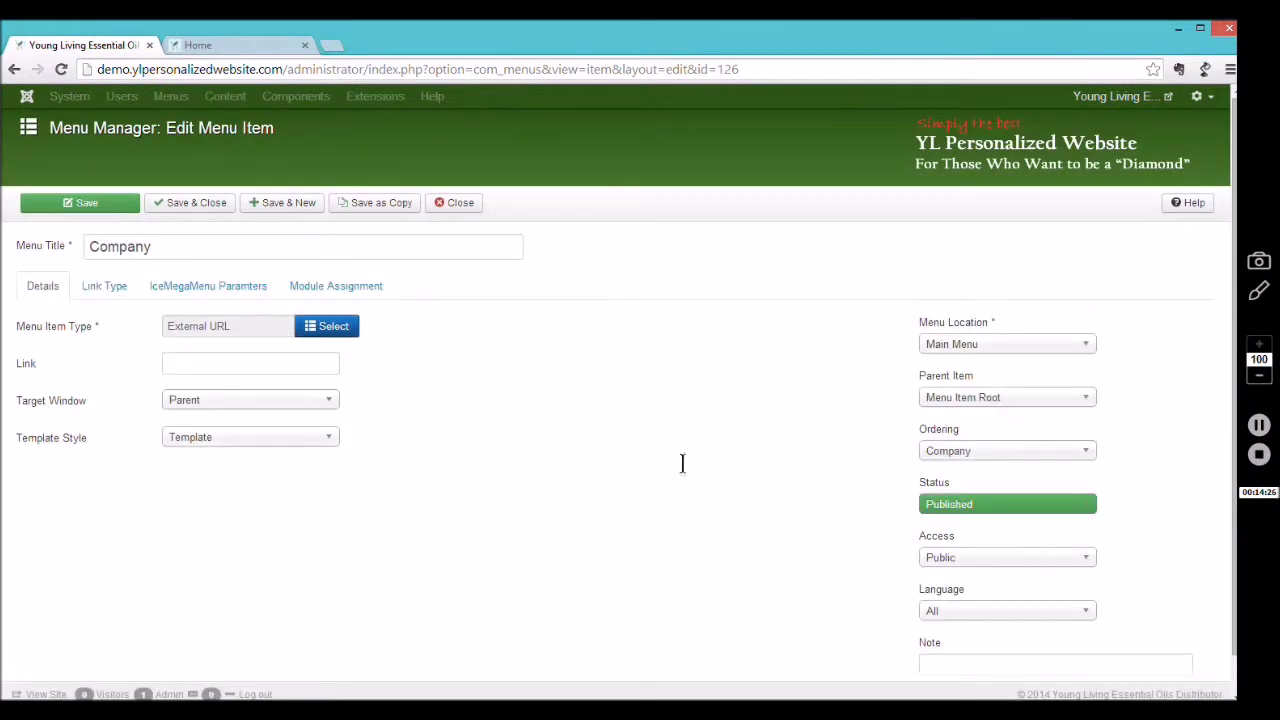
pyautogui.click(952, 404)
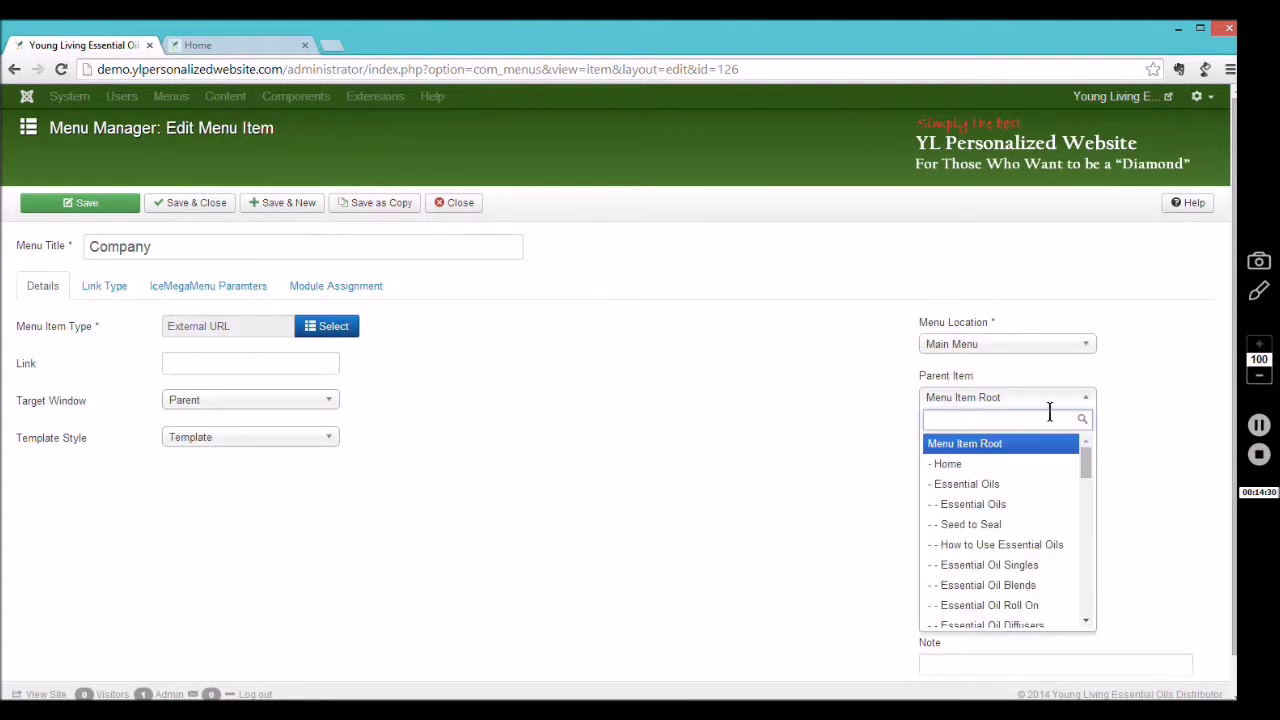
pyautogui.moveTo(1086, 466); pyautogui.dragTo(1088, 594)
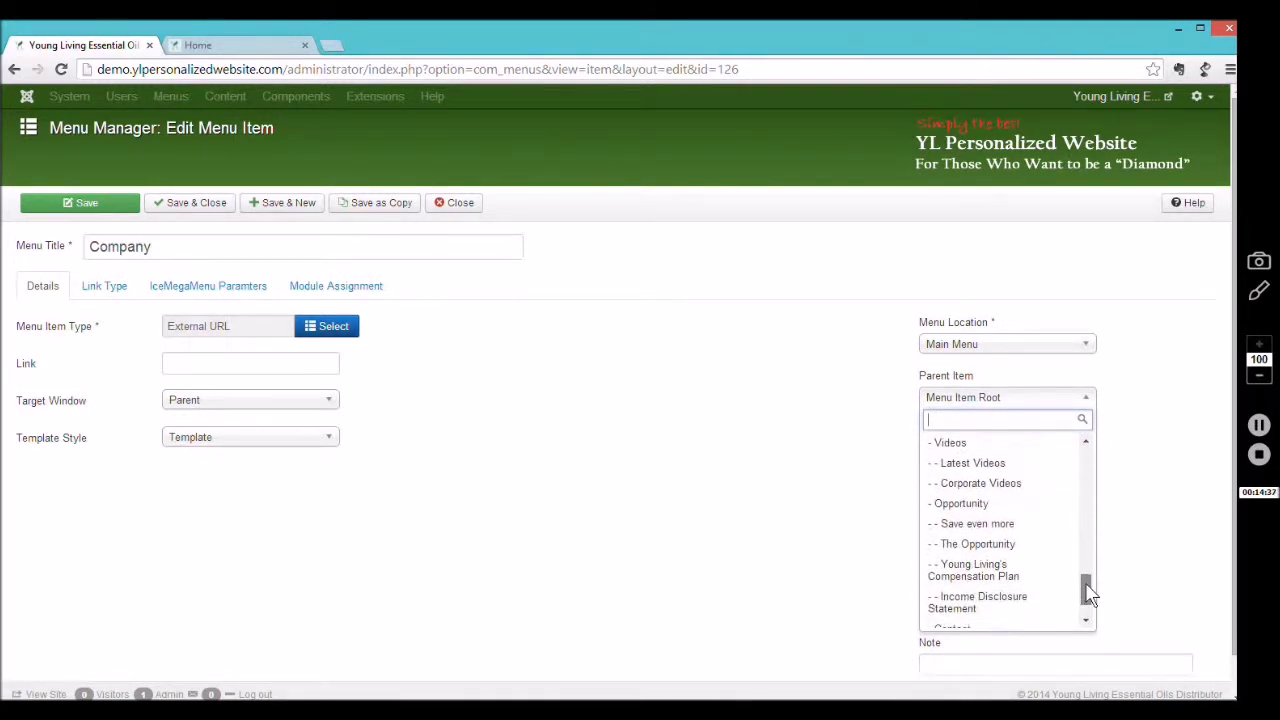
pyautogui.click(977, 506)
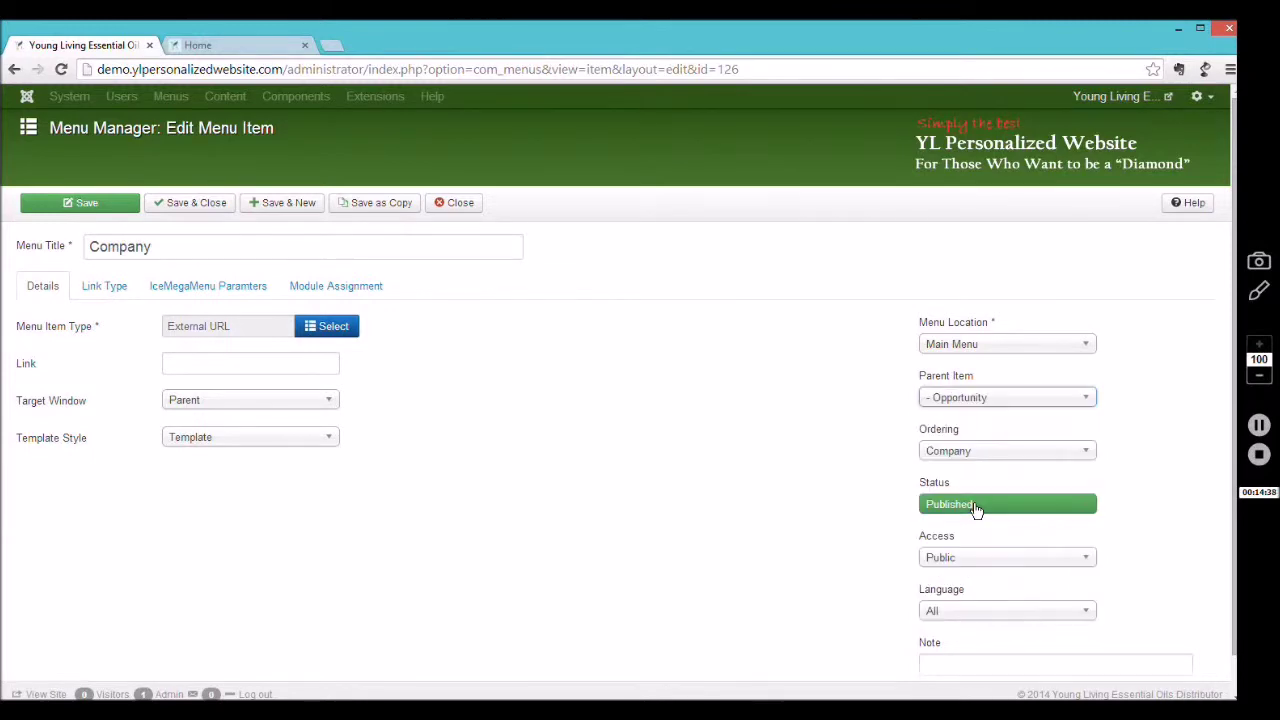
pyautogui.click(90, 207)
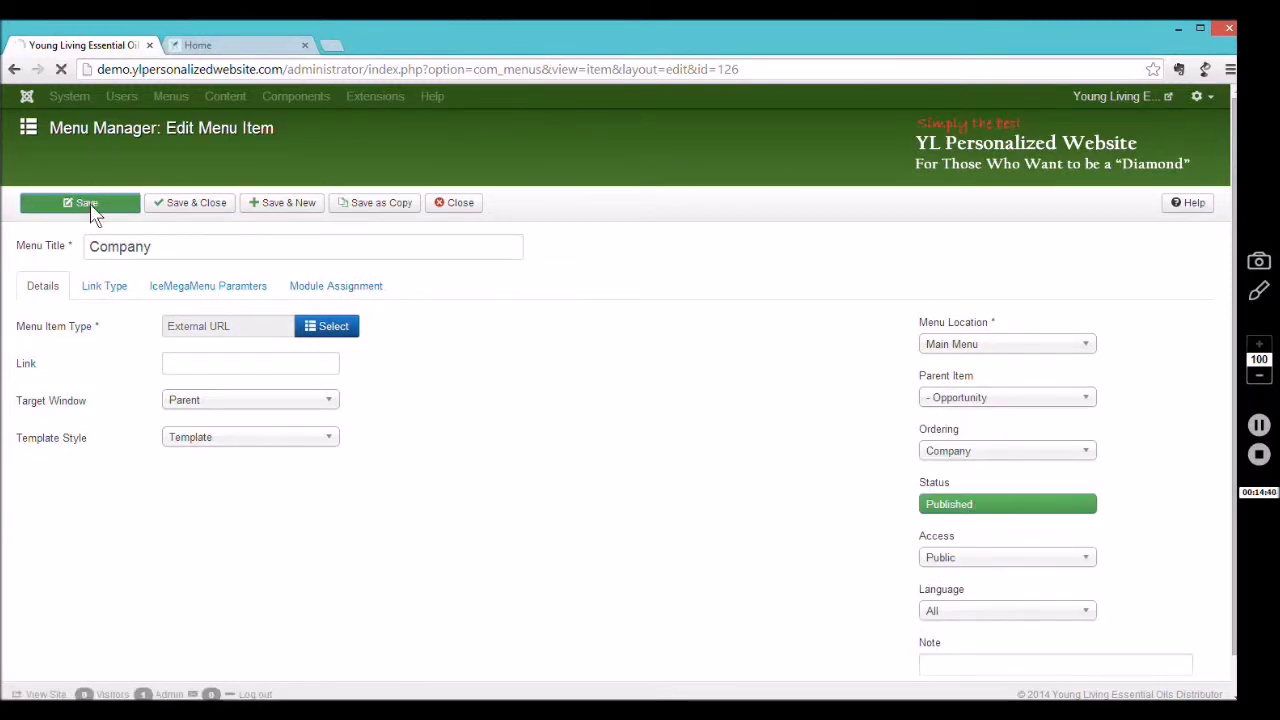
# - Reload the public home page and check how its main menu headings and submenus are arranged
pyautogui.click(216, 48)
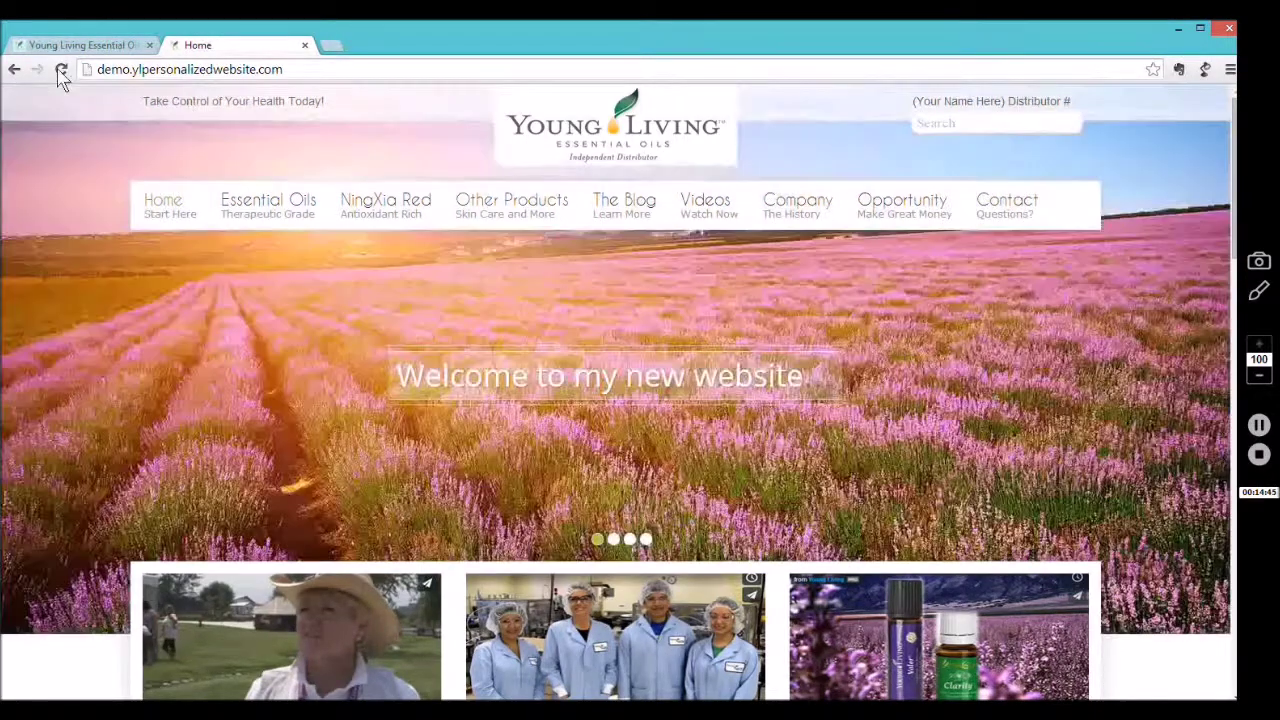
pyautogui.click(61, 69)
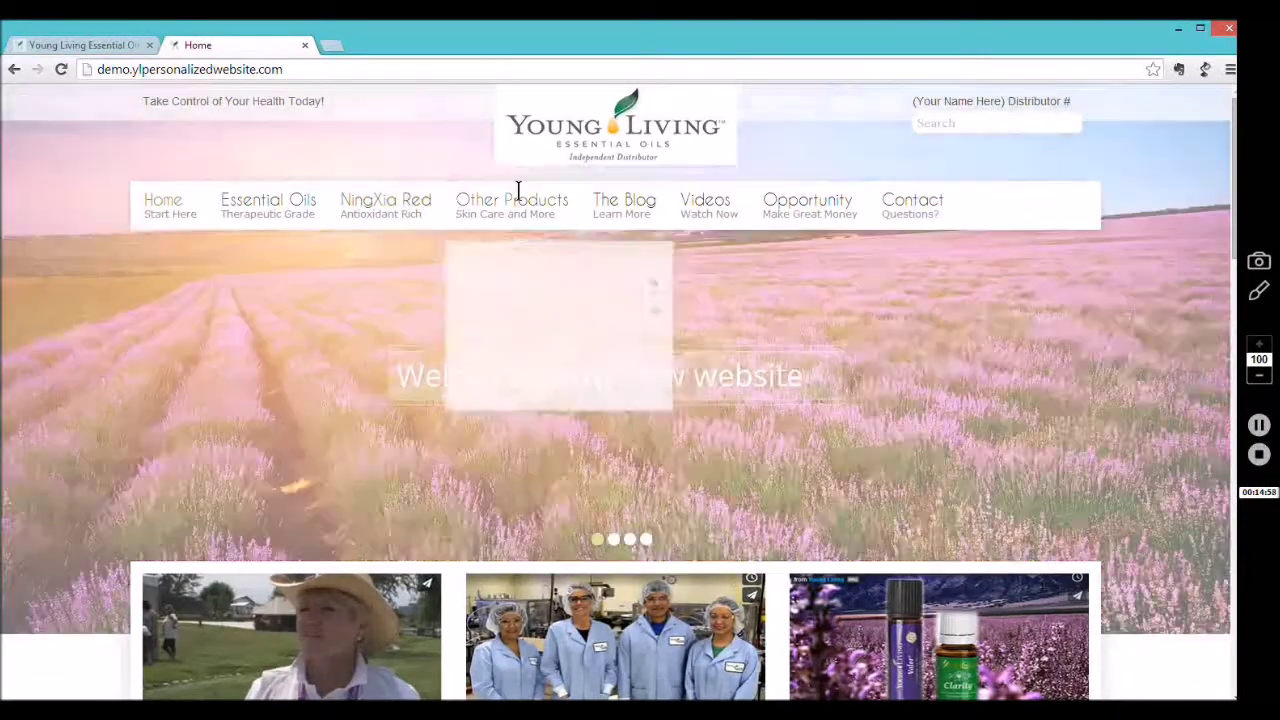
pyautogui.moveTo(518, 190)
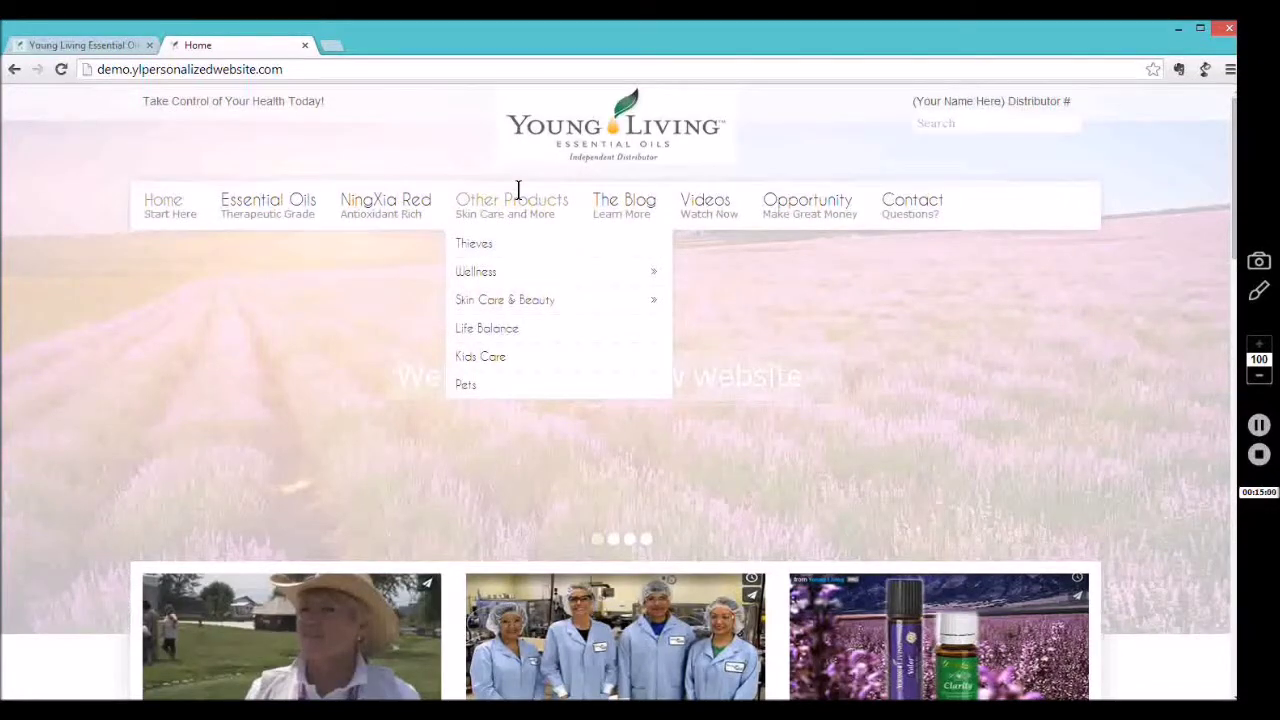
pyautogui.moveTo(371, 200)
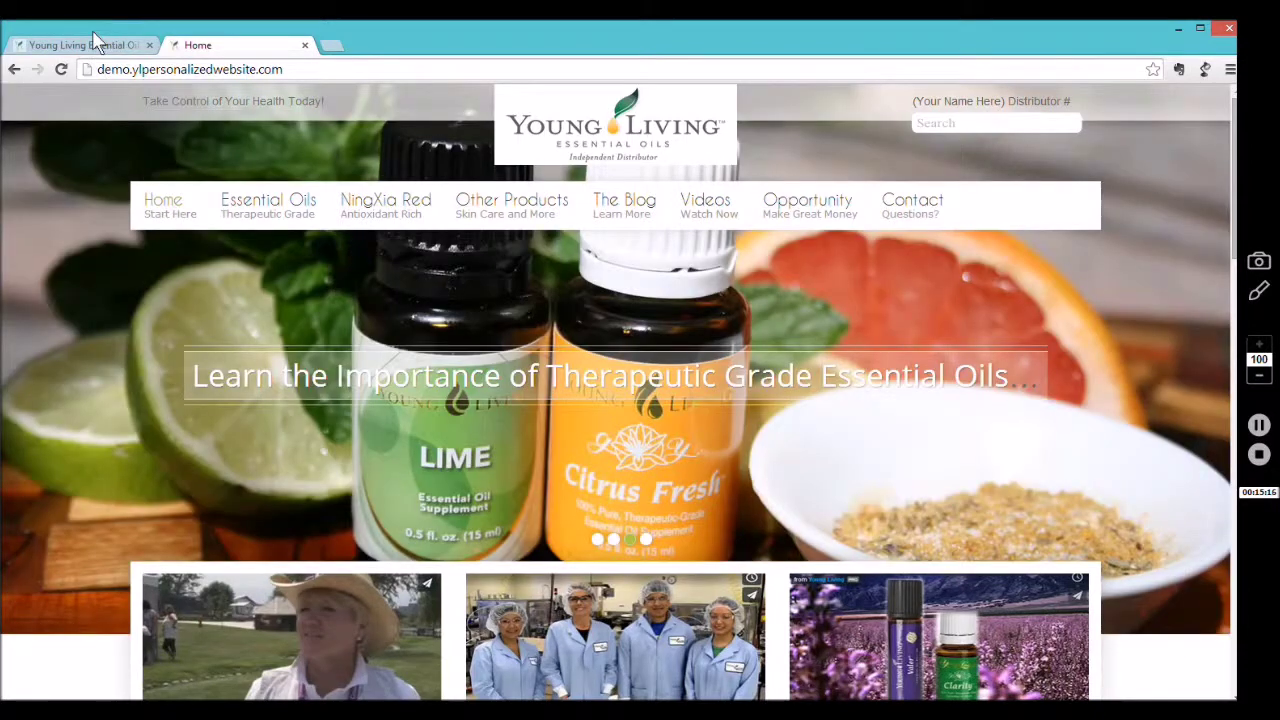
# - Set the Company menu item's parent back to Menu Item Root in the administrator and save it
pyautogui.click(94, 45)
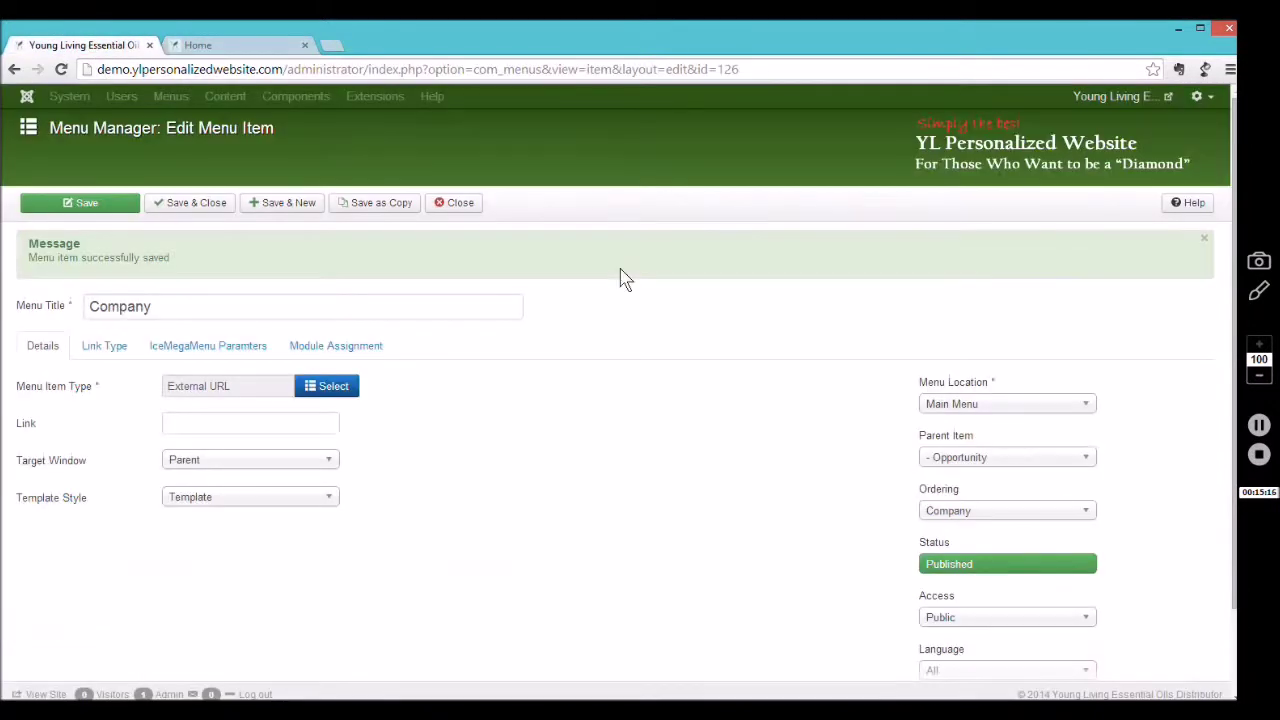
pyautogui.click(992, 458)
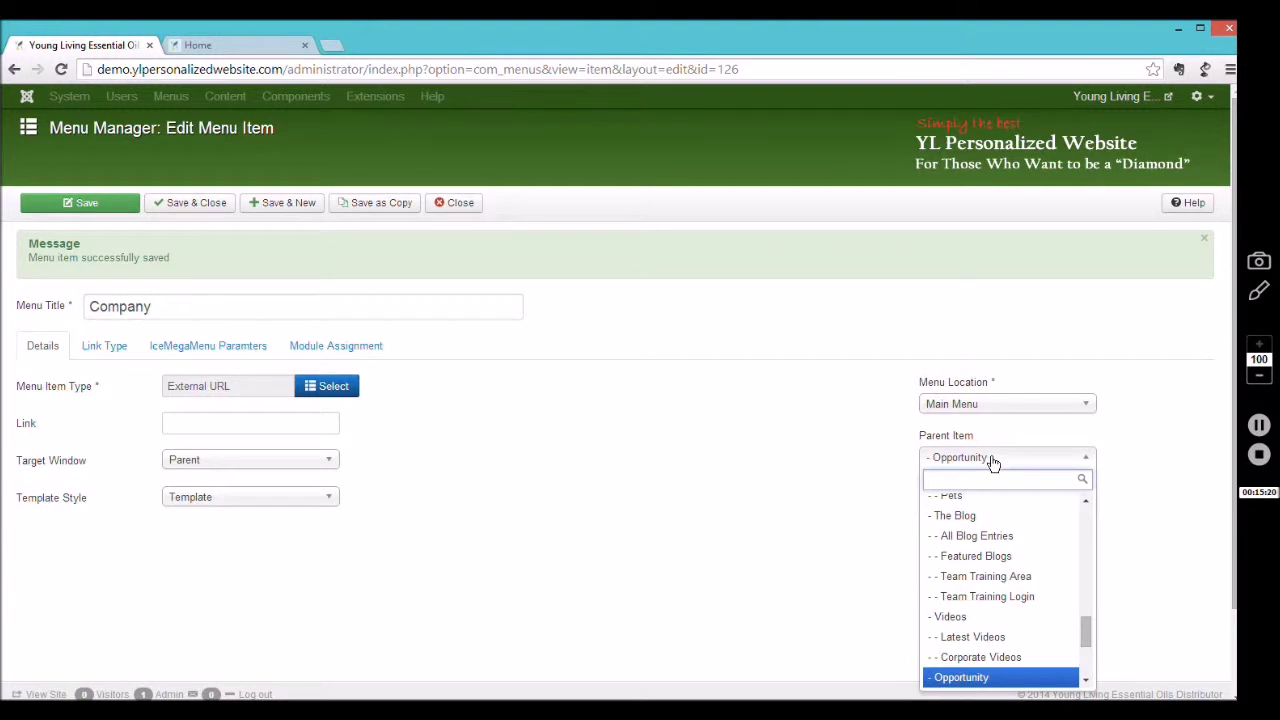
pyautogui.moveTo(1086, 643); pyautogui.dragTo(1088, 520)
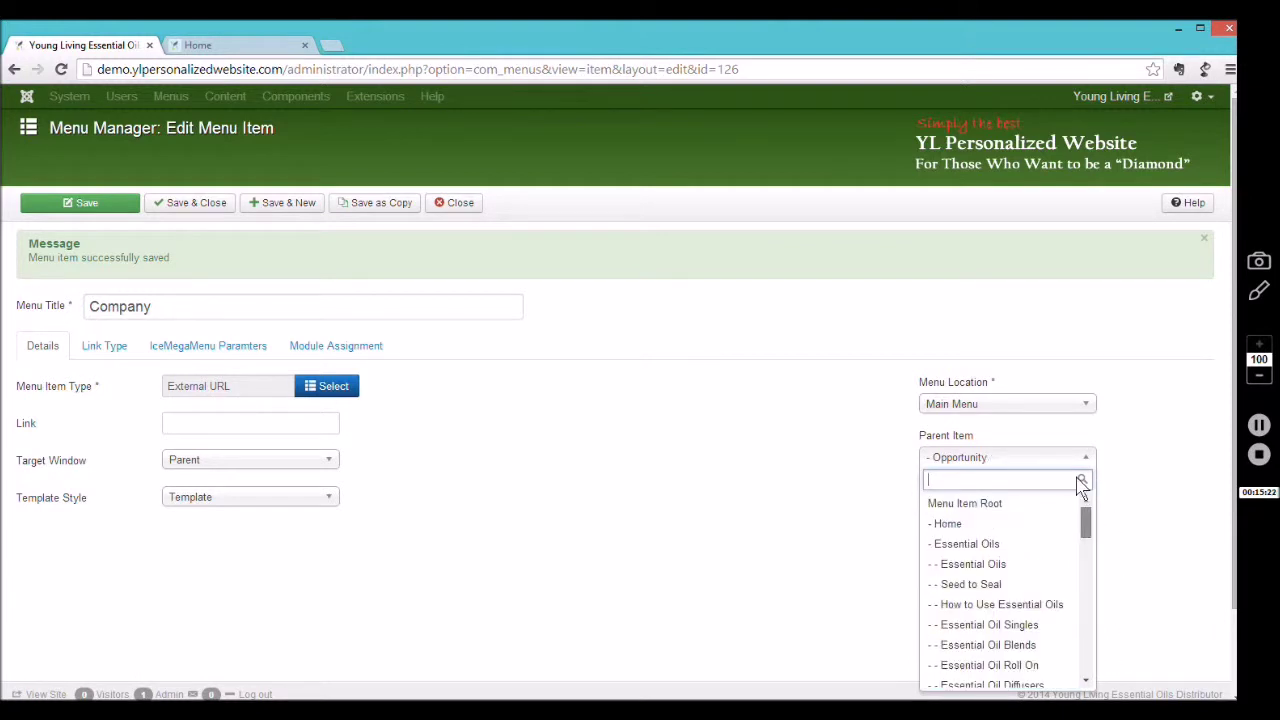
pyautogui.click(992, 510)
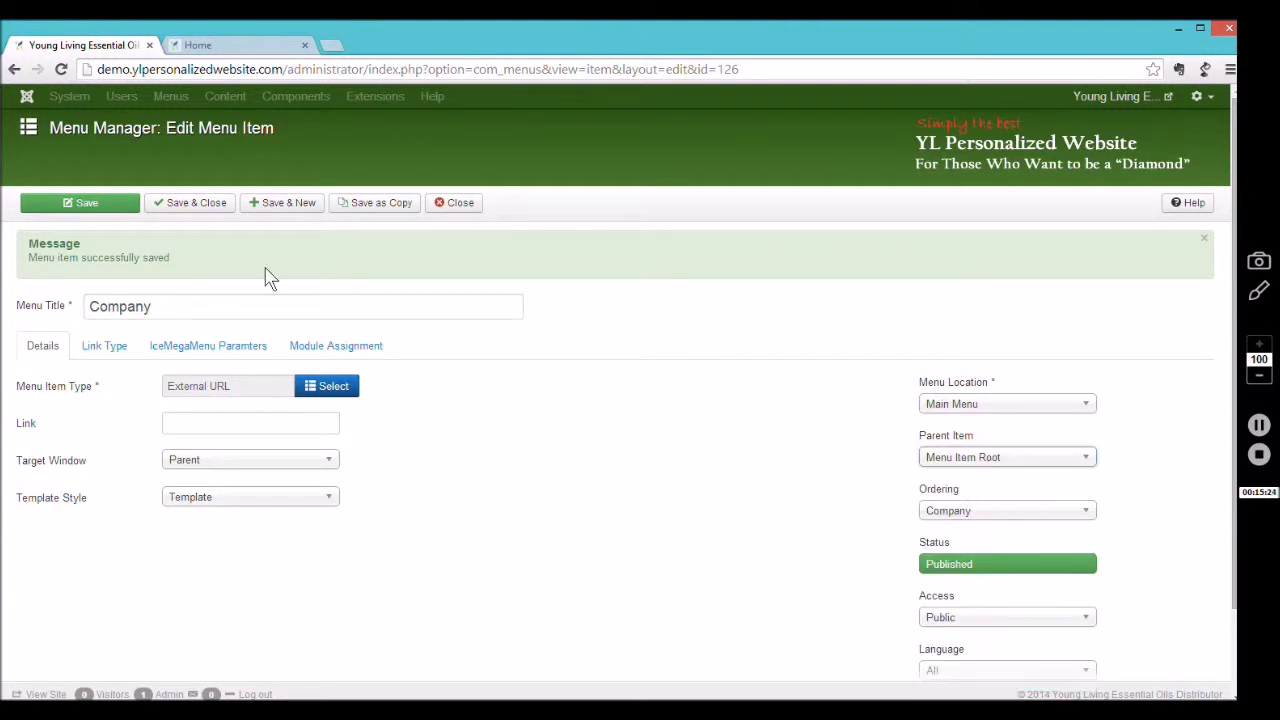
pyautogui.click(116, 205)
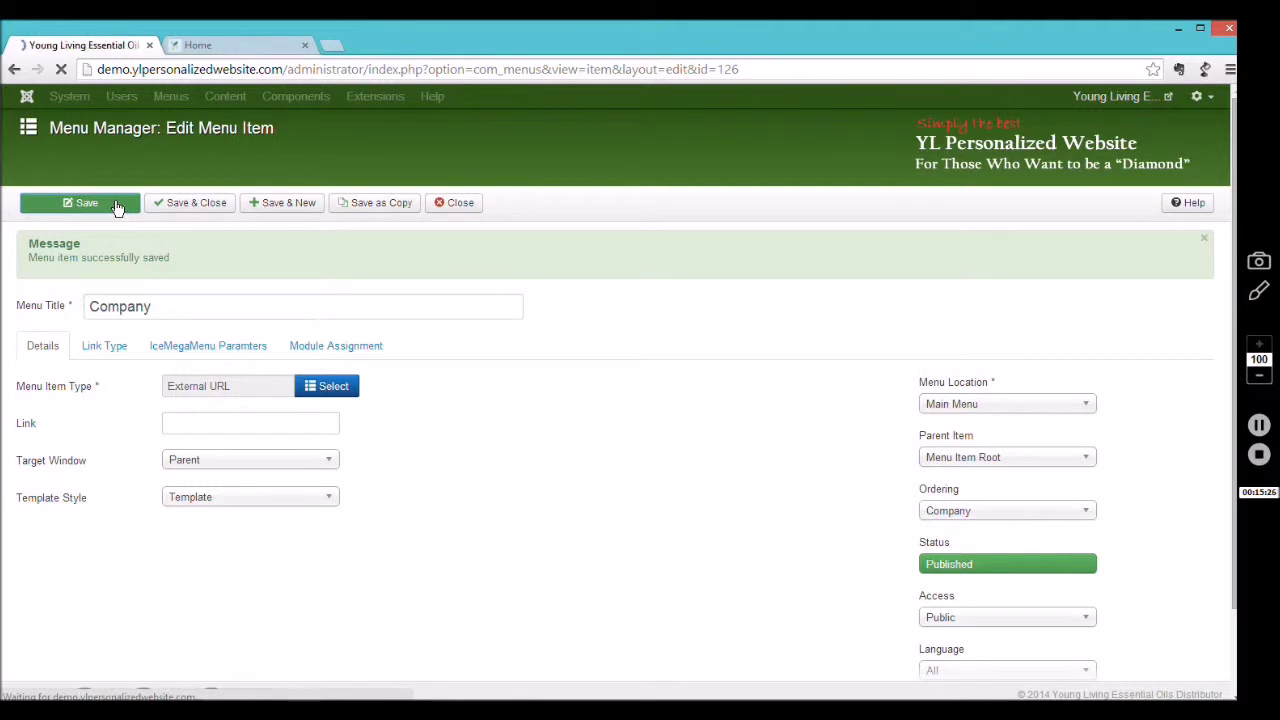